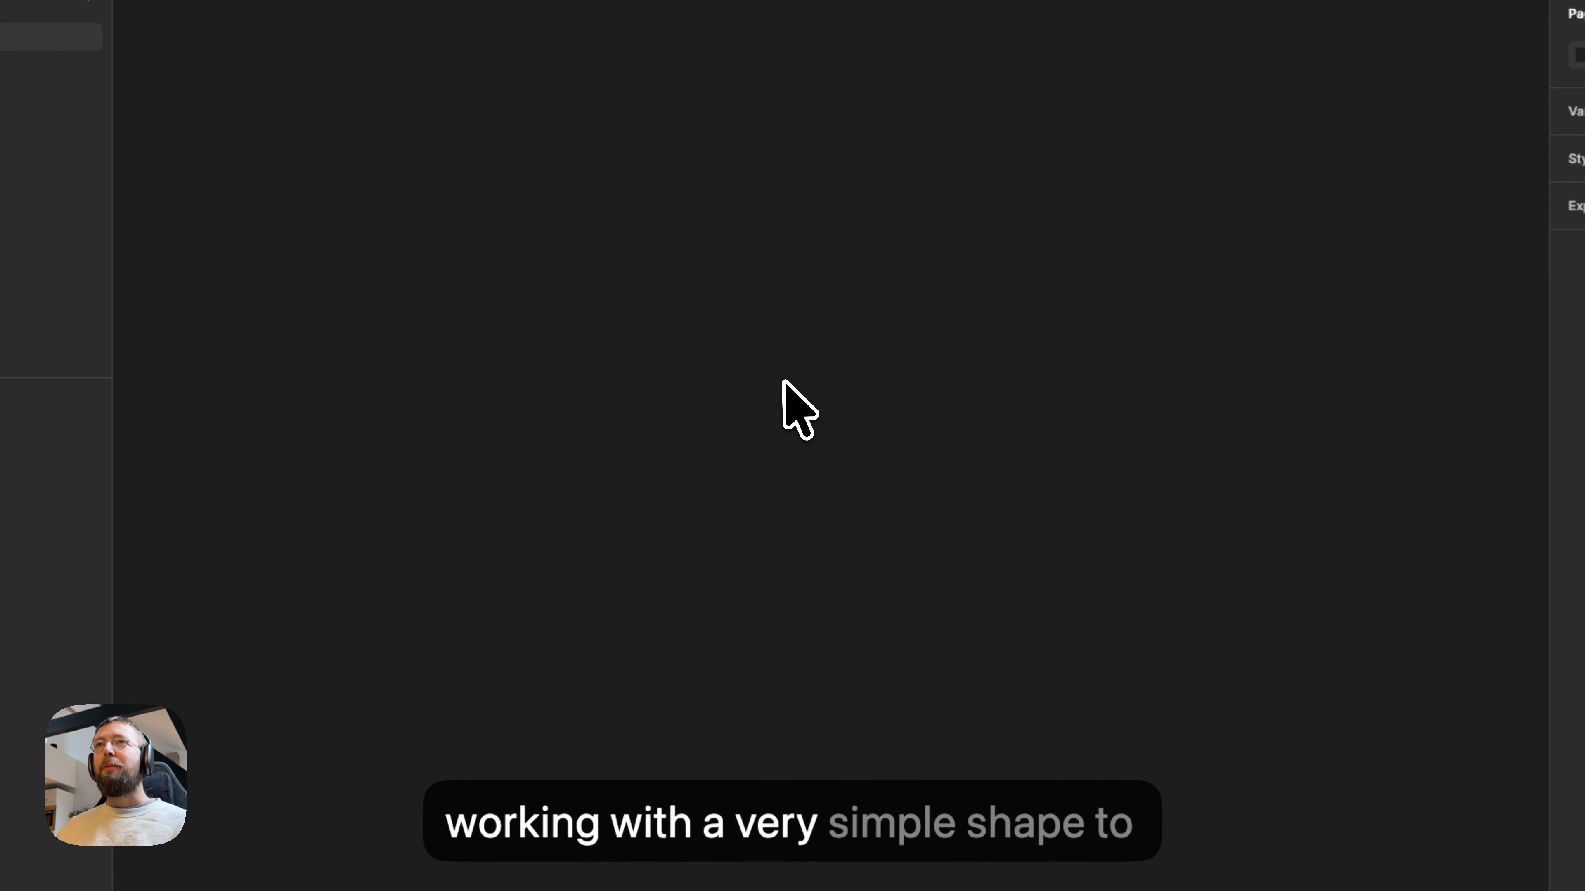
Drag out a 154×154 circle, Ellipse 1, on the Sketches page
left_click_drag(782, 382, 871, 450)
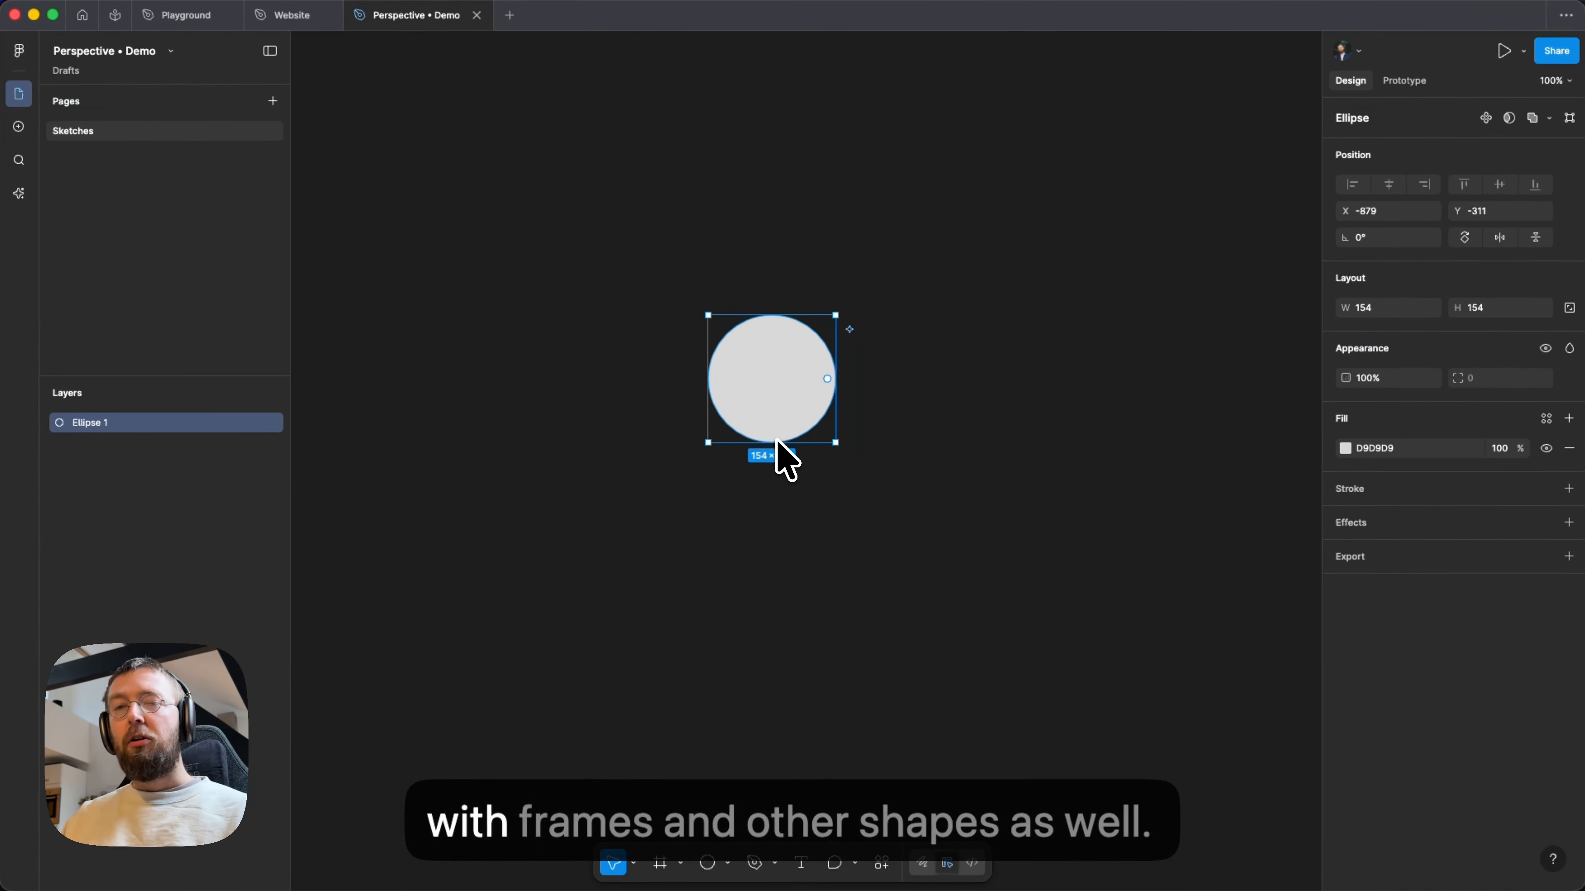
Launch the Perspective plugin from Quick Actions and move its panel beside the circle
key("super+slash")
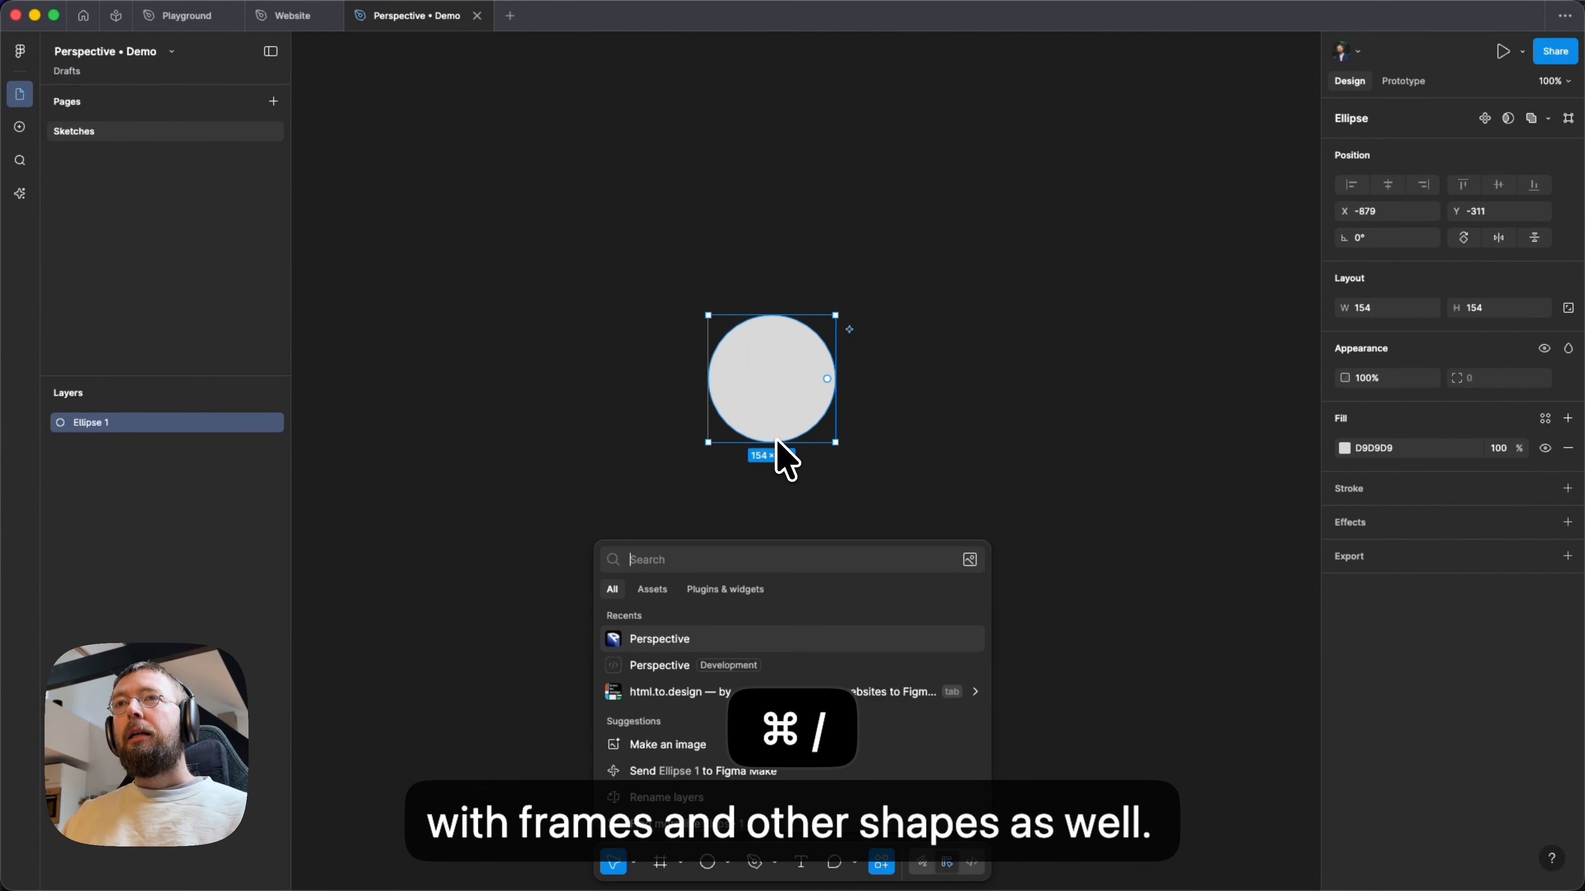
key("Return")
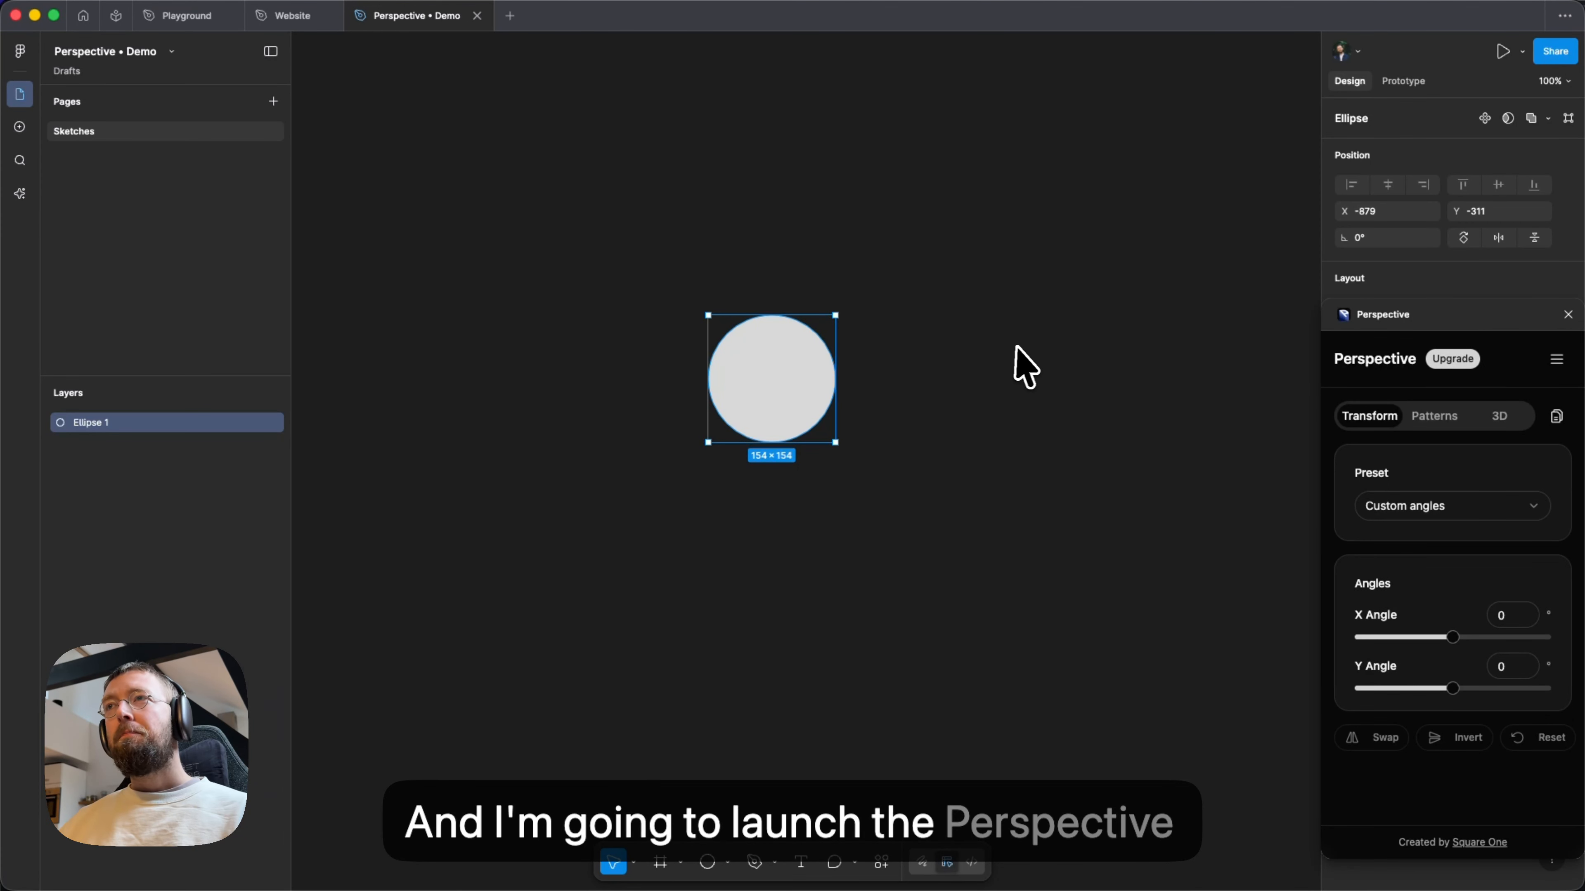
left_click_drag(1435, 319, 1306, 276)
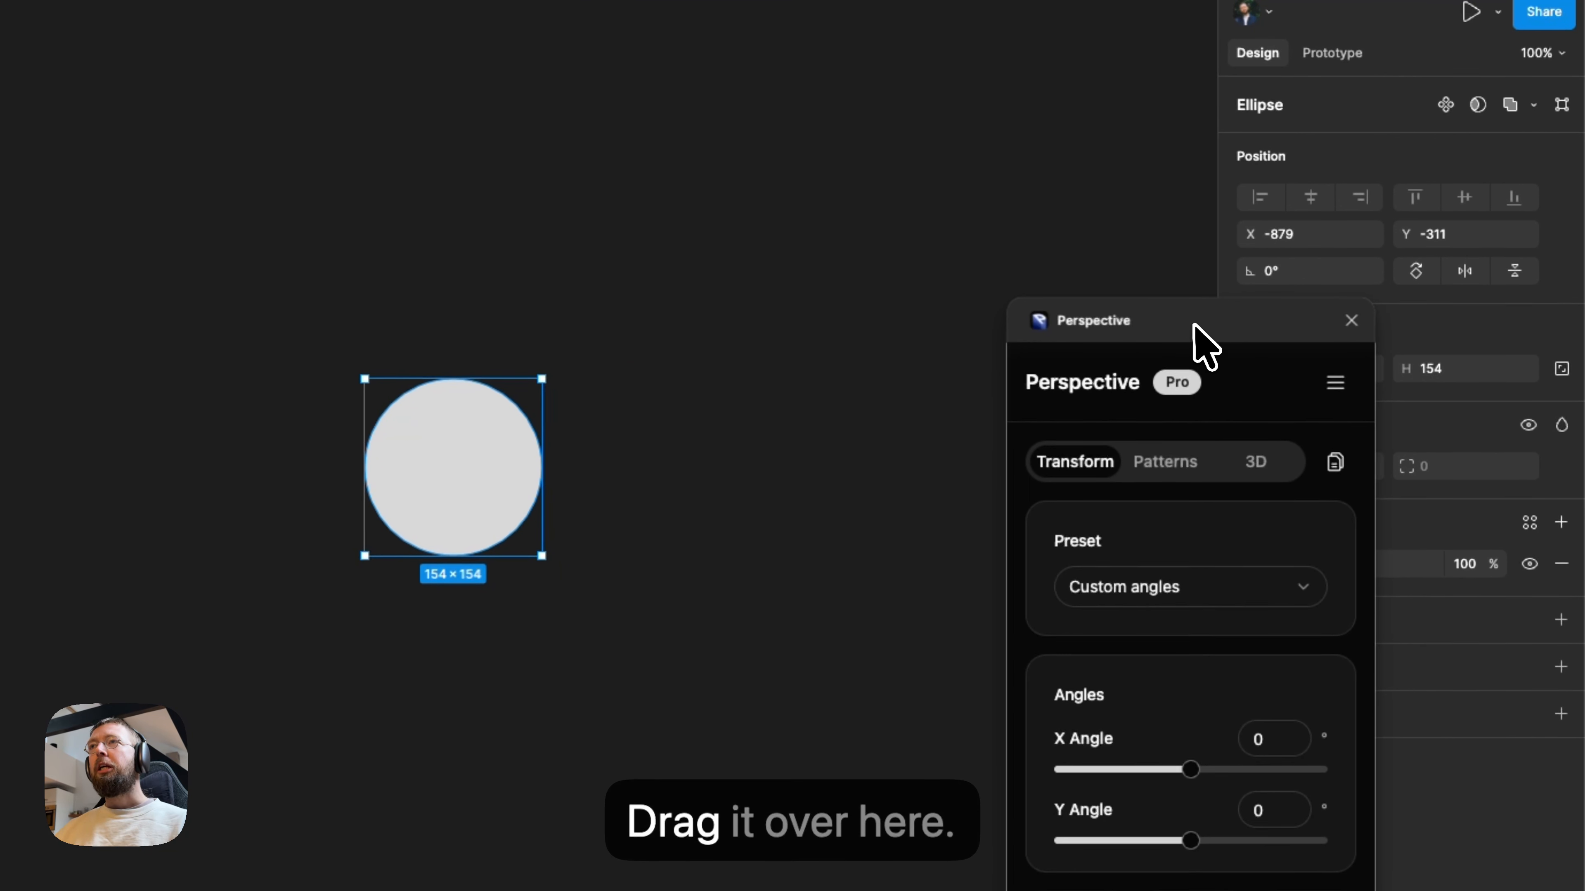
left_click_drag(1193, 324, 1154, 317)
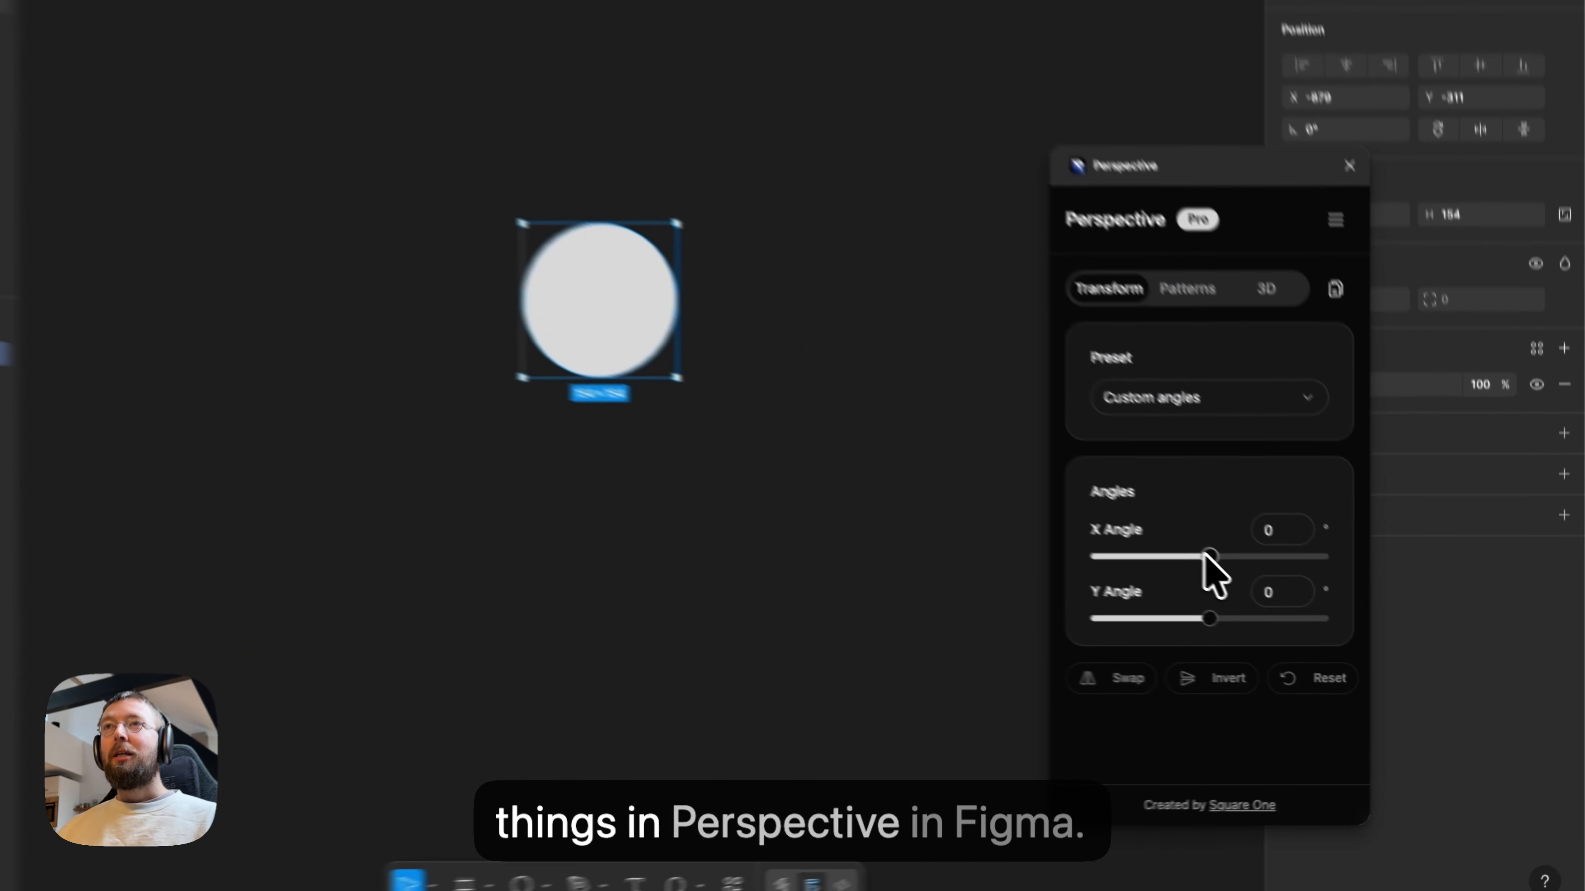
left_click_drag(1275, 590, 1242, 590)
mouse_move(1105, 528)
left_mouse_down()
mouse_move(1086, 528)
mouse_move(1128, 529)
mouse_move(1094, 532)
left_mouse_up()
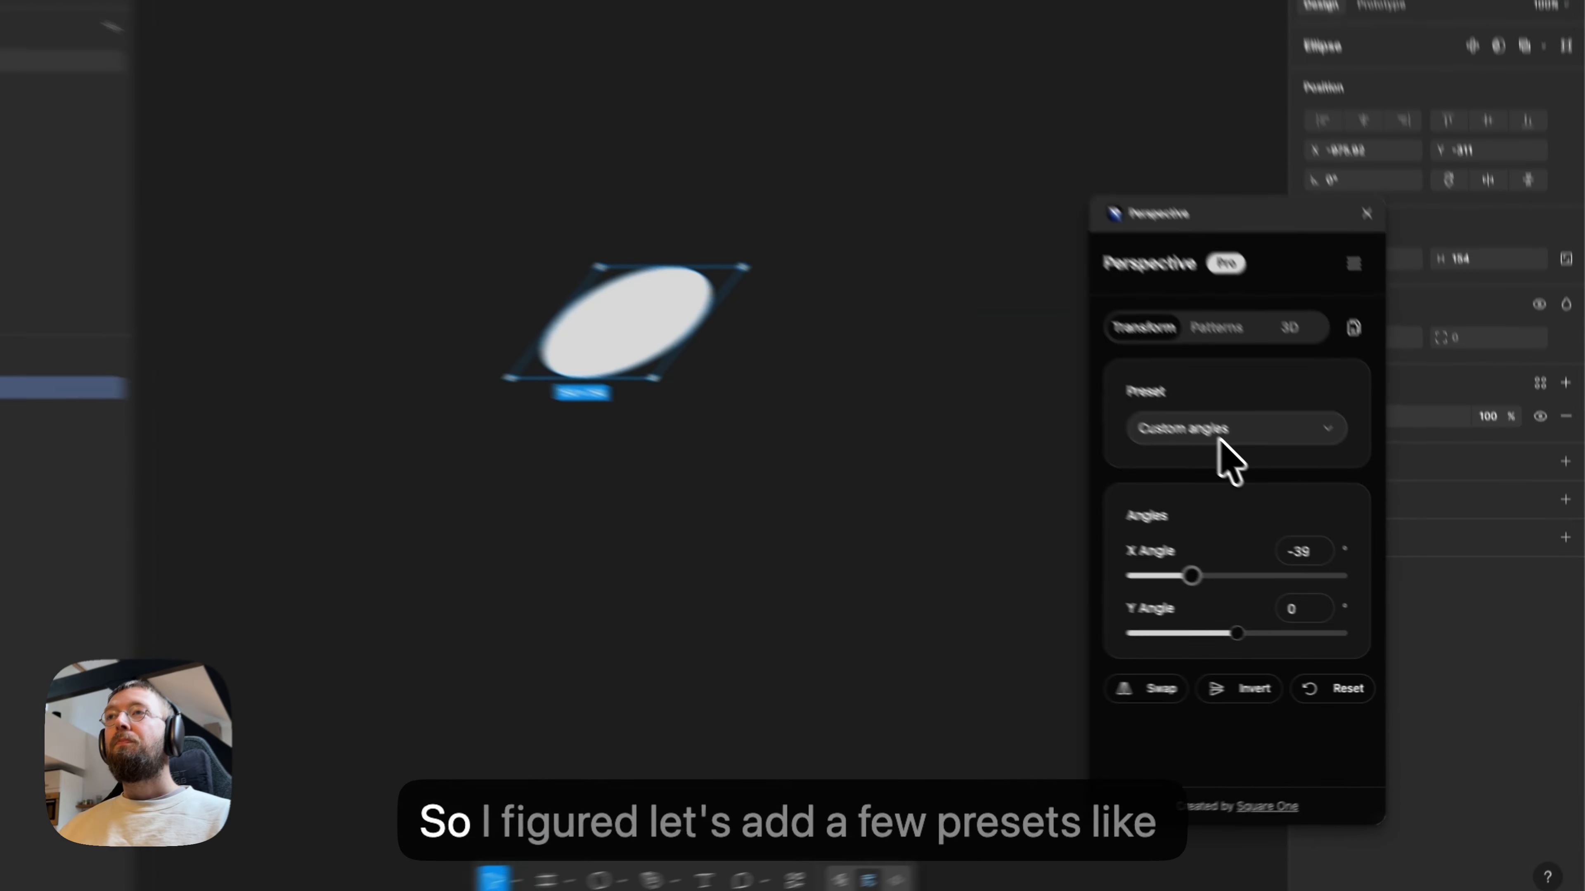
left_click(1267, 460)
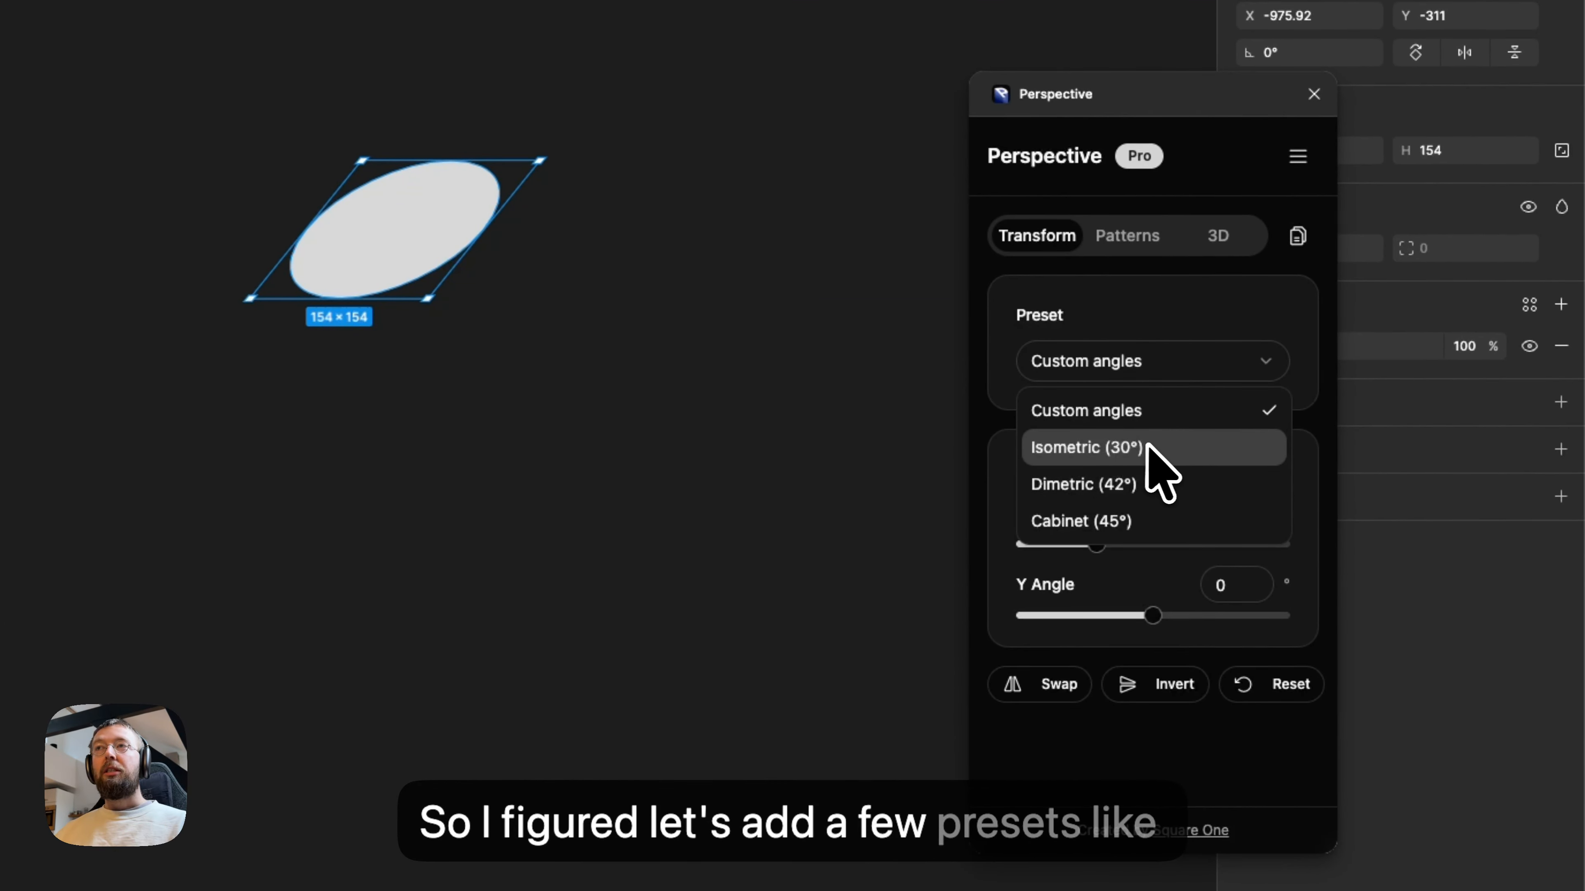
left_click(1123, 446)
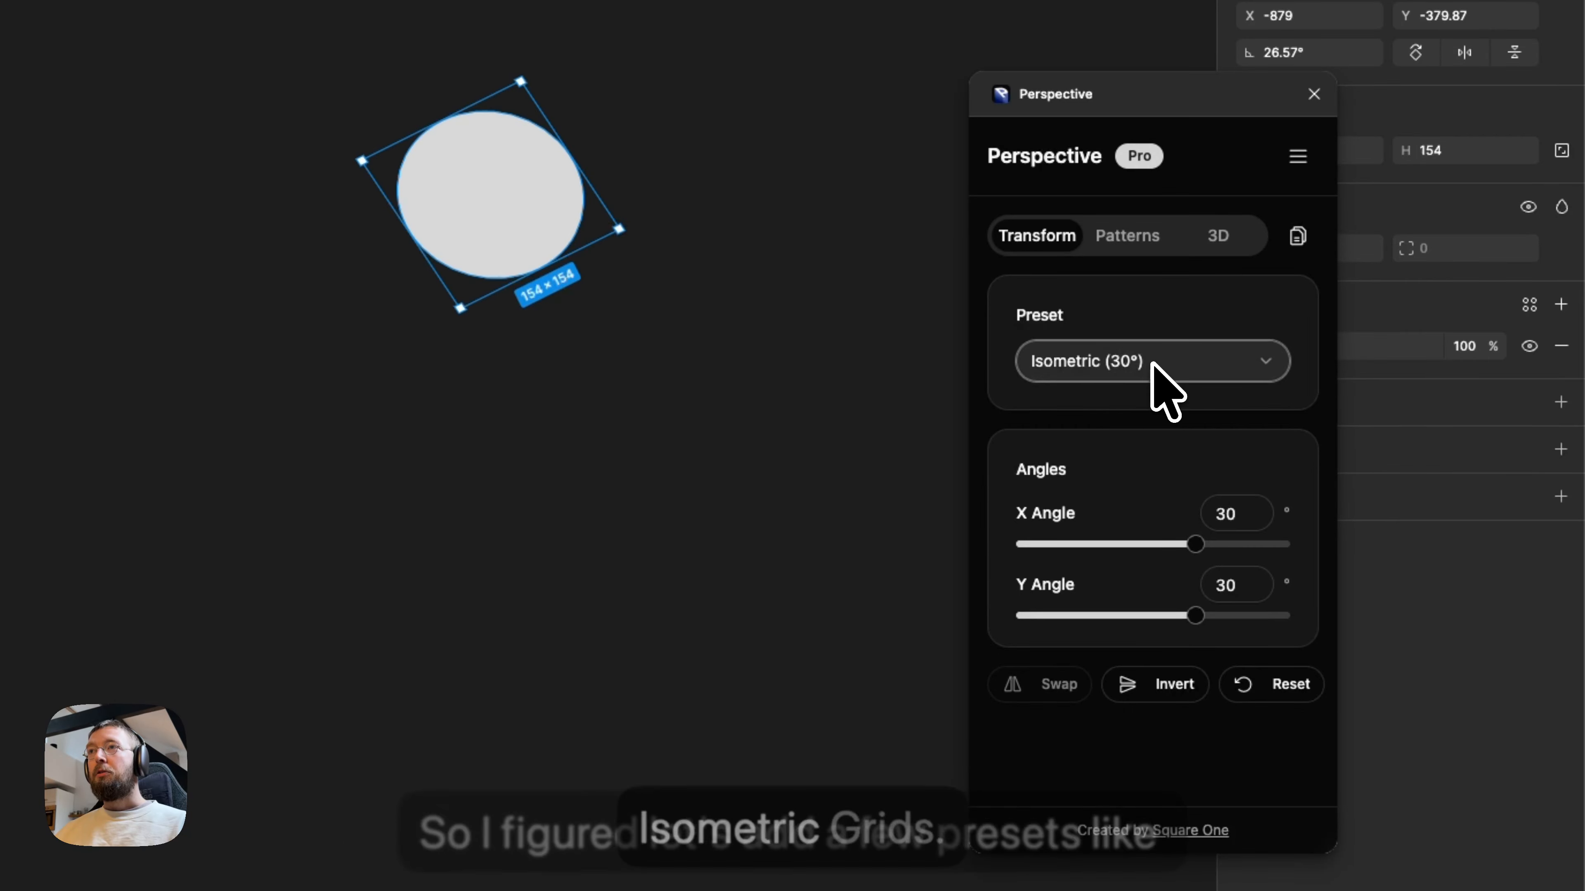
left_click_drag(1193, 614, 1135, 614)
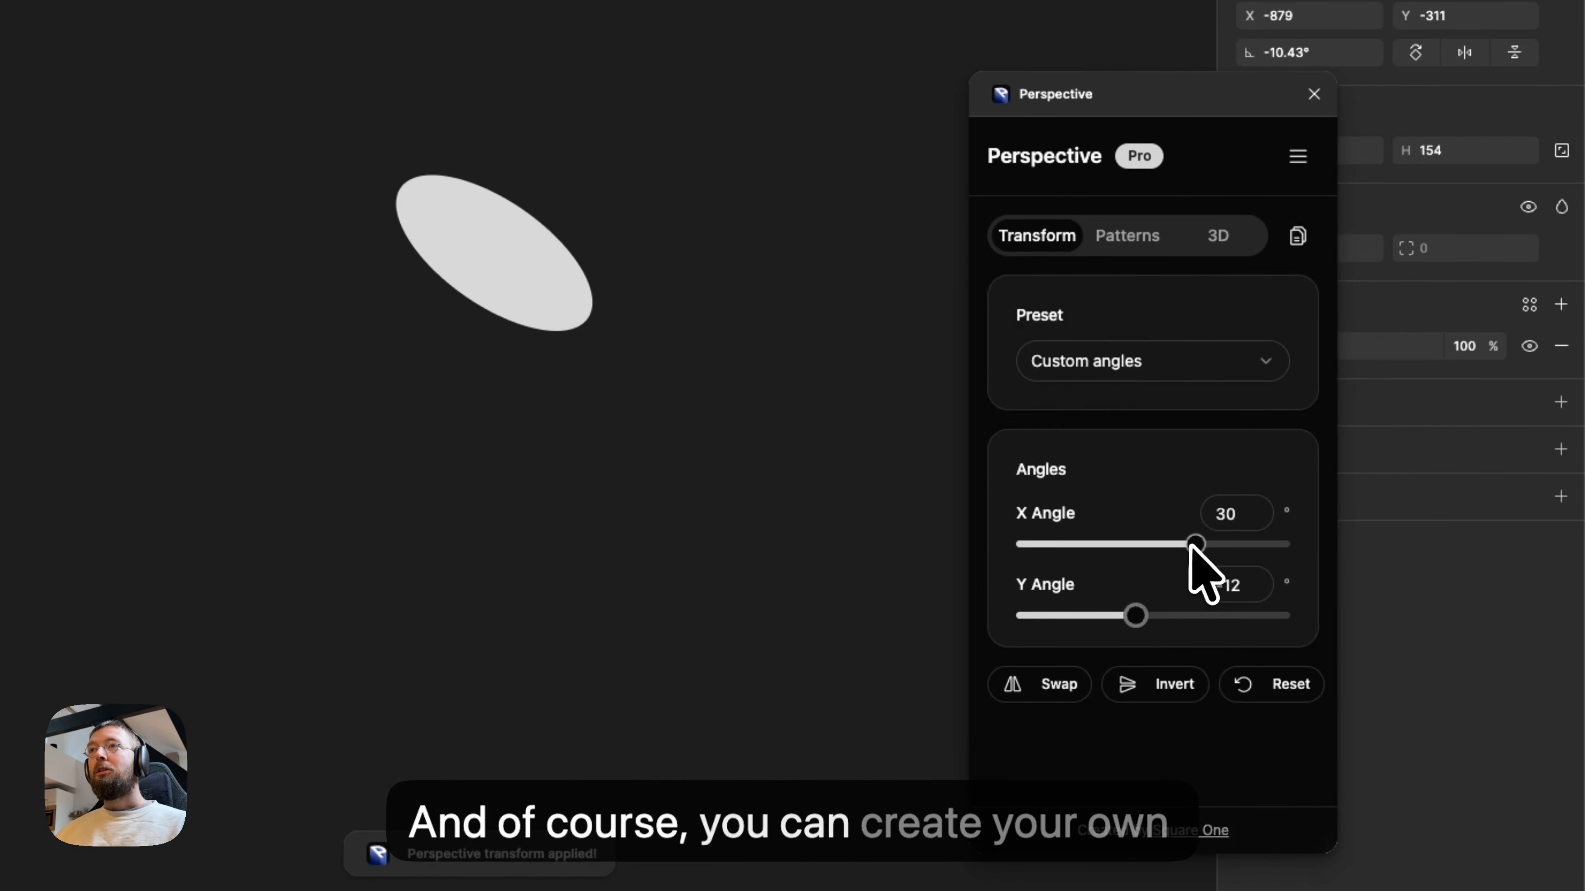
mouse_move(1195, 545)
left_mouse_down()
mouse_move(1228, 541)
mouse_move(1183, 543)
left_mouse_up()
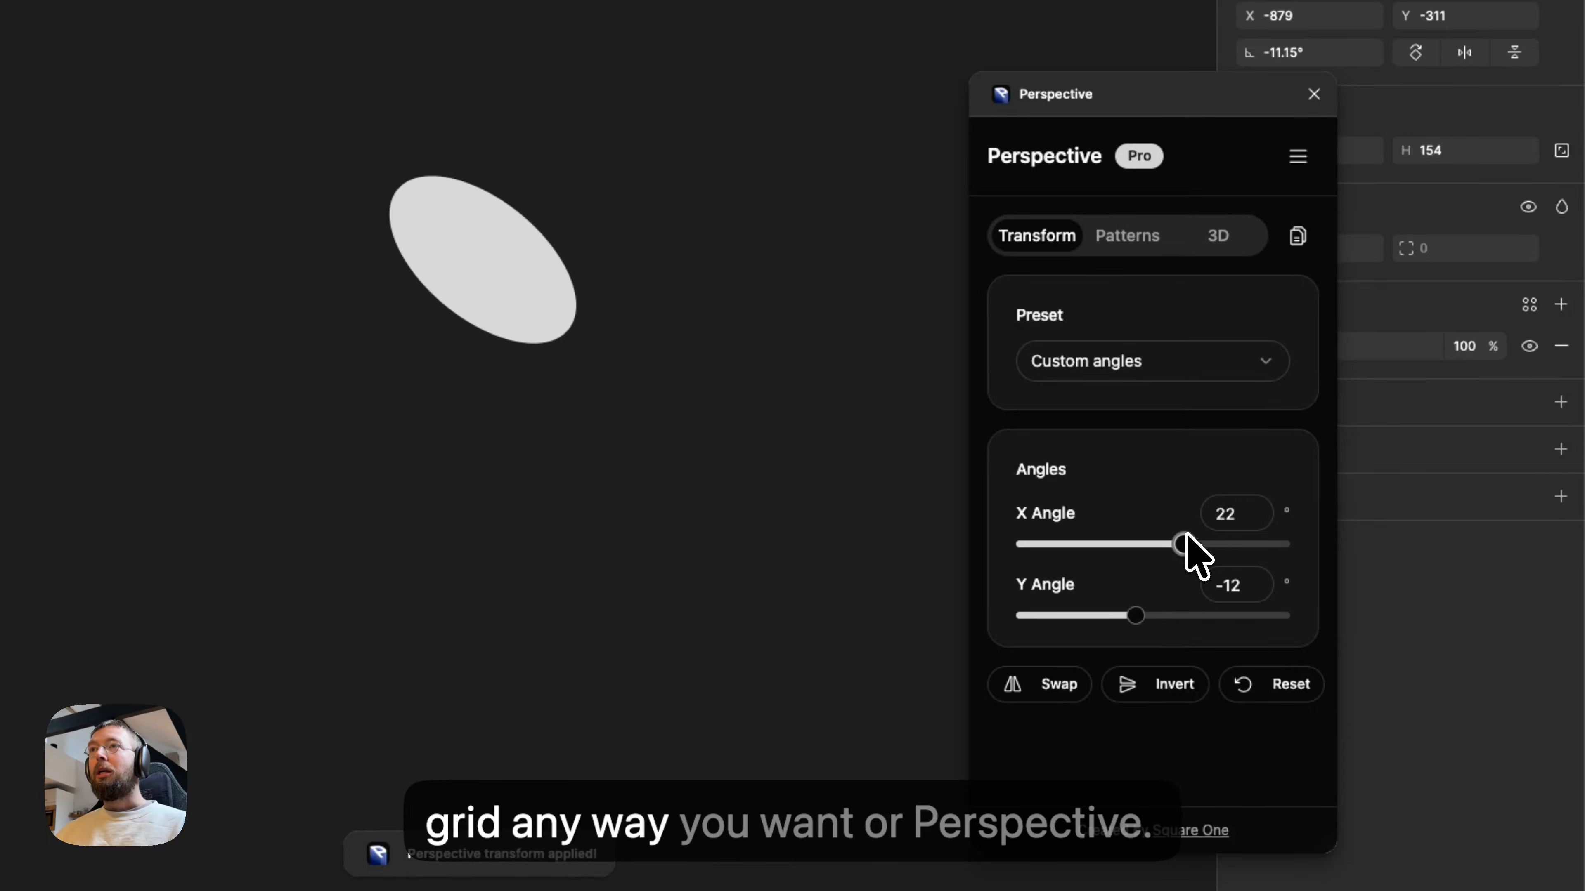
left_click(1044, 683)
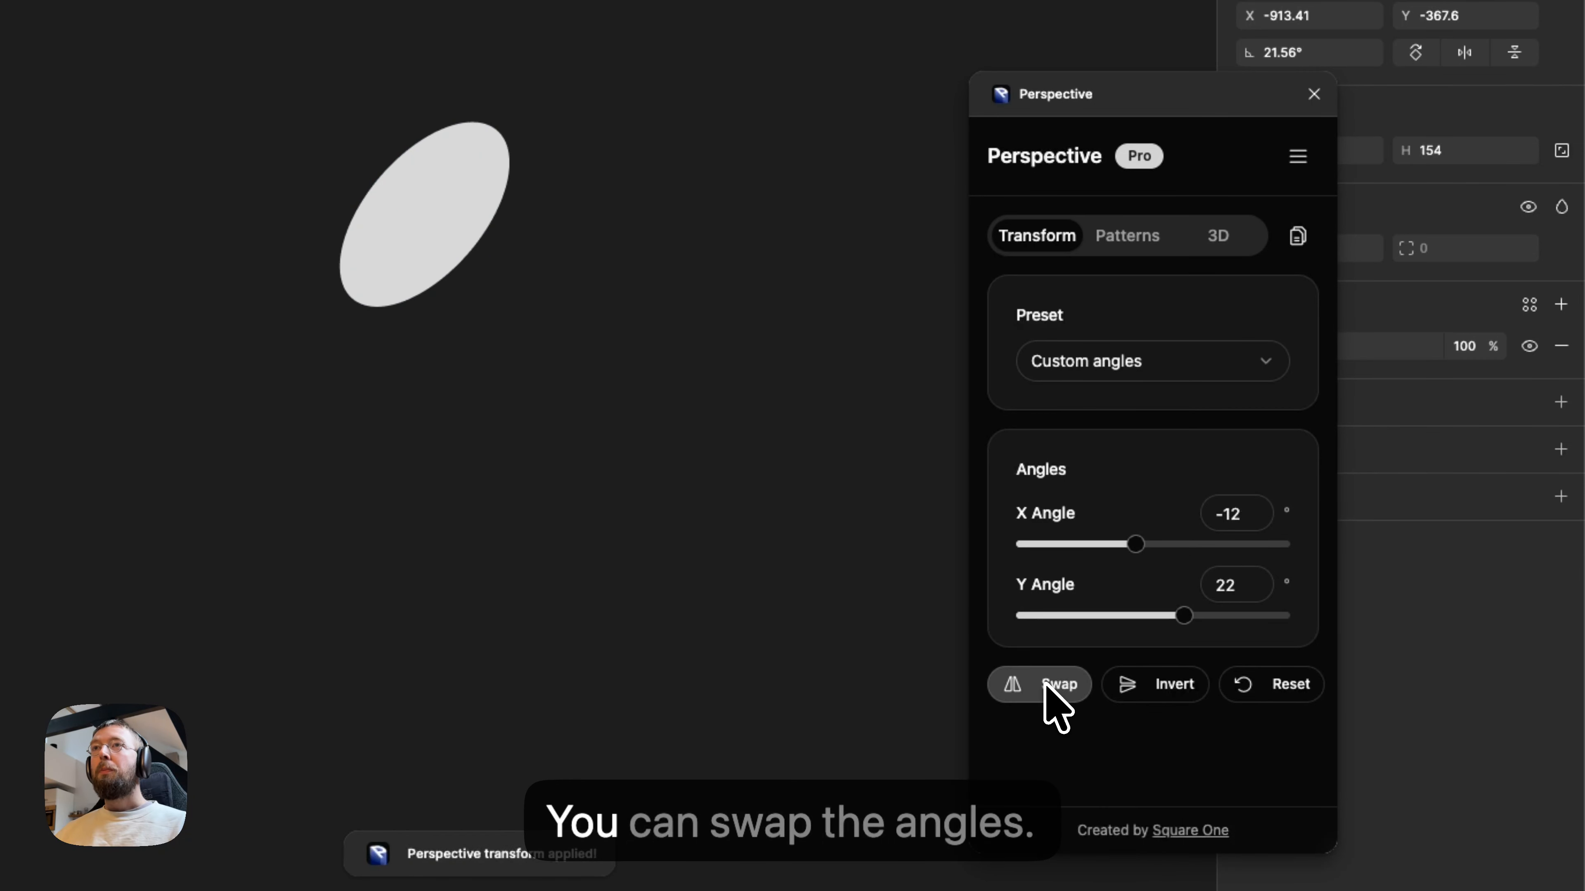
left_click(1044, 682)
left_click(1164, 687)
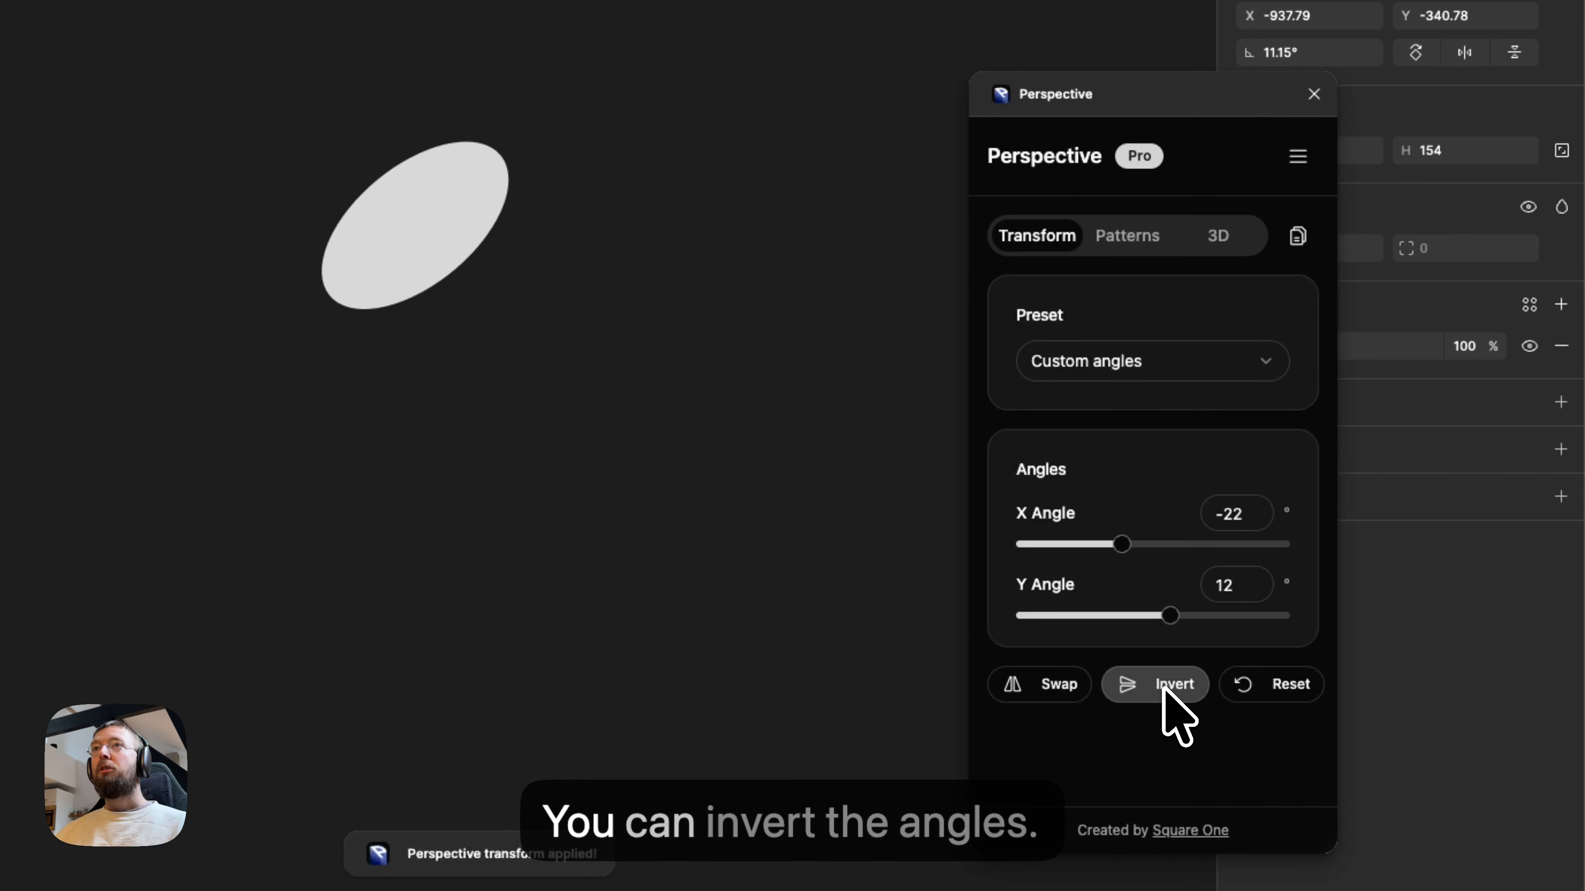
left_click(1165, 687)
left_click(1245, 685)
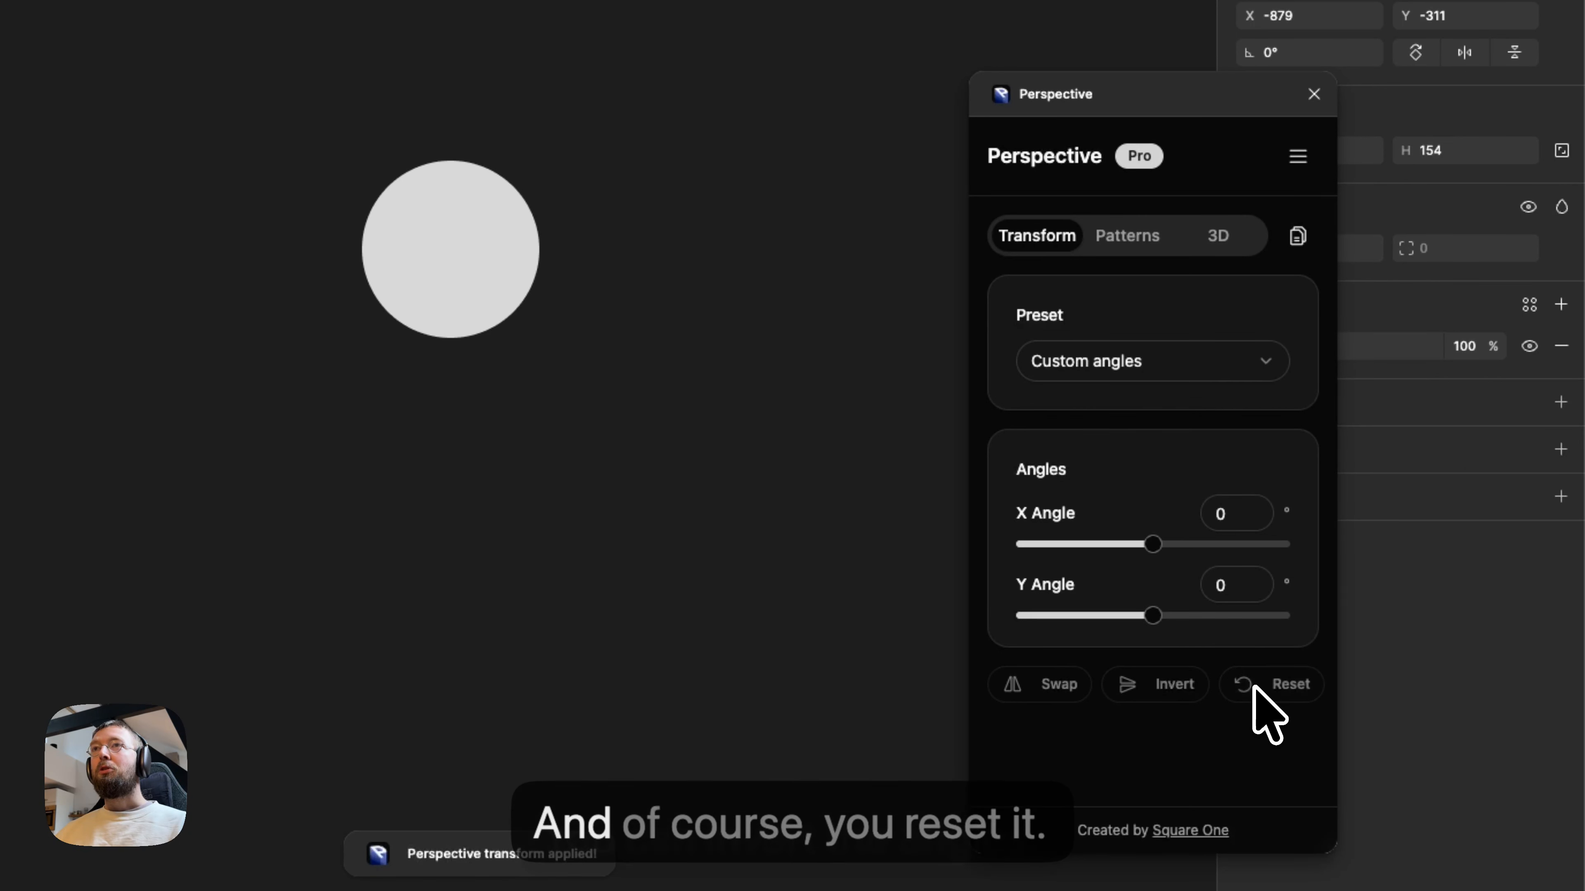
Skew the circle to an X angle of about -33° and show the Patterns settings
left_click_drag(1152, 546, 1105, 547)
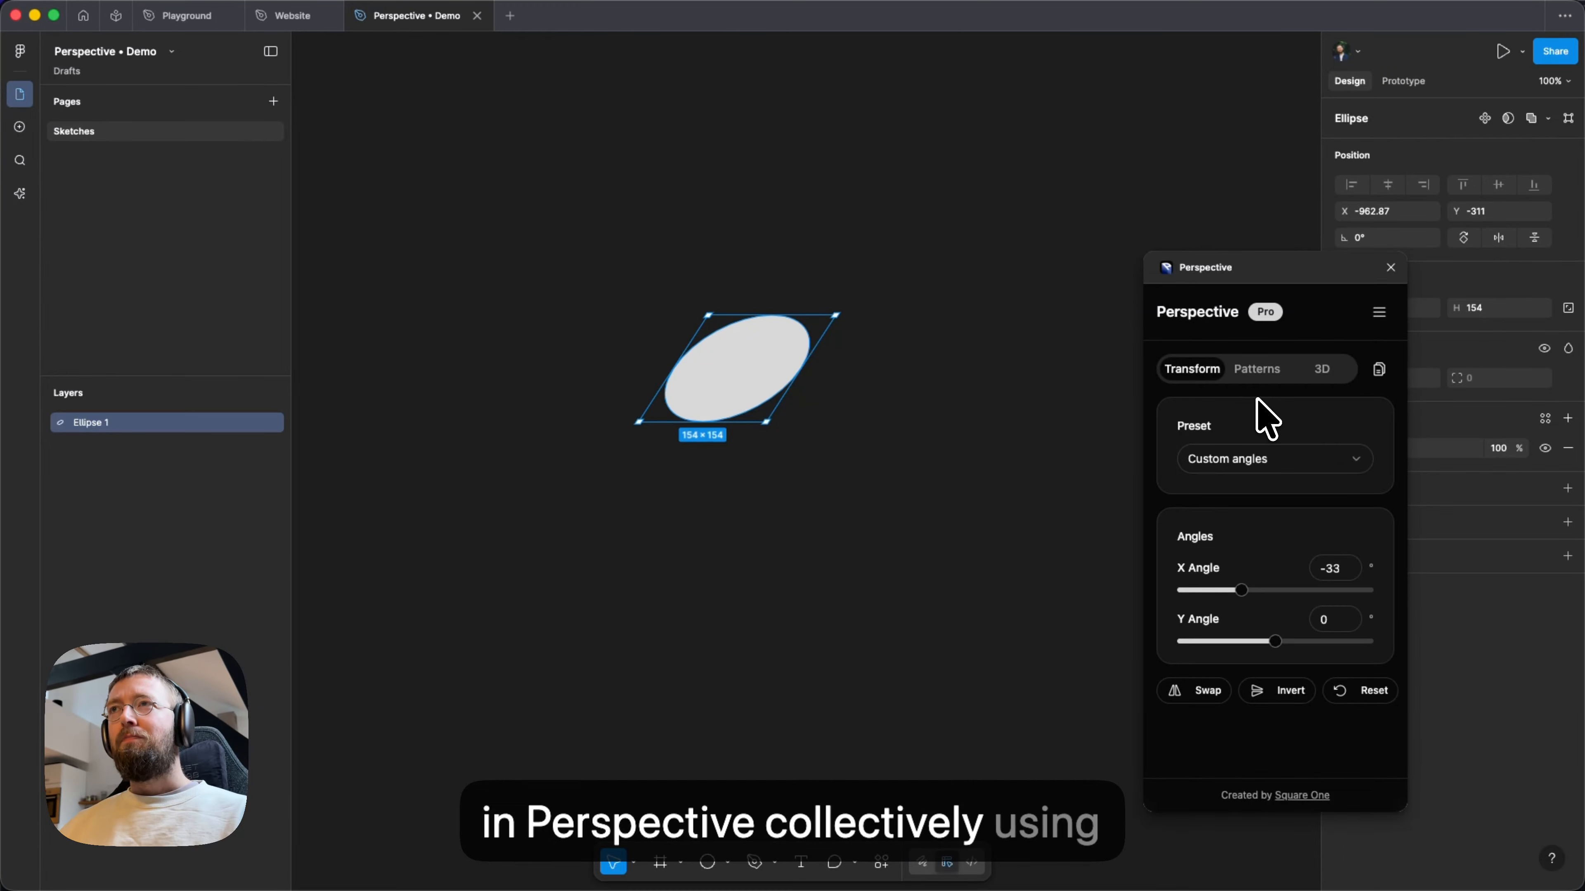
left_click(1255, 371)
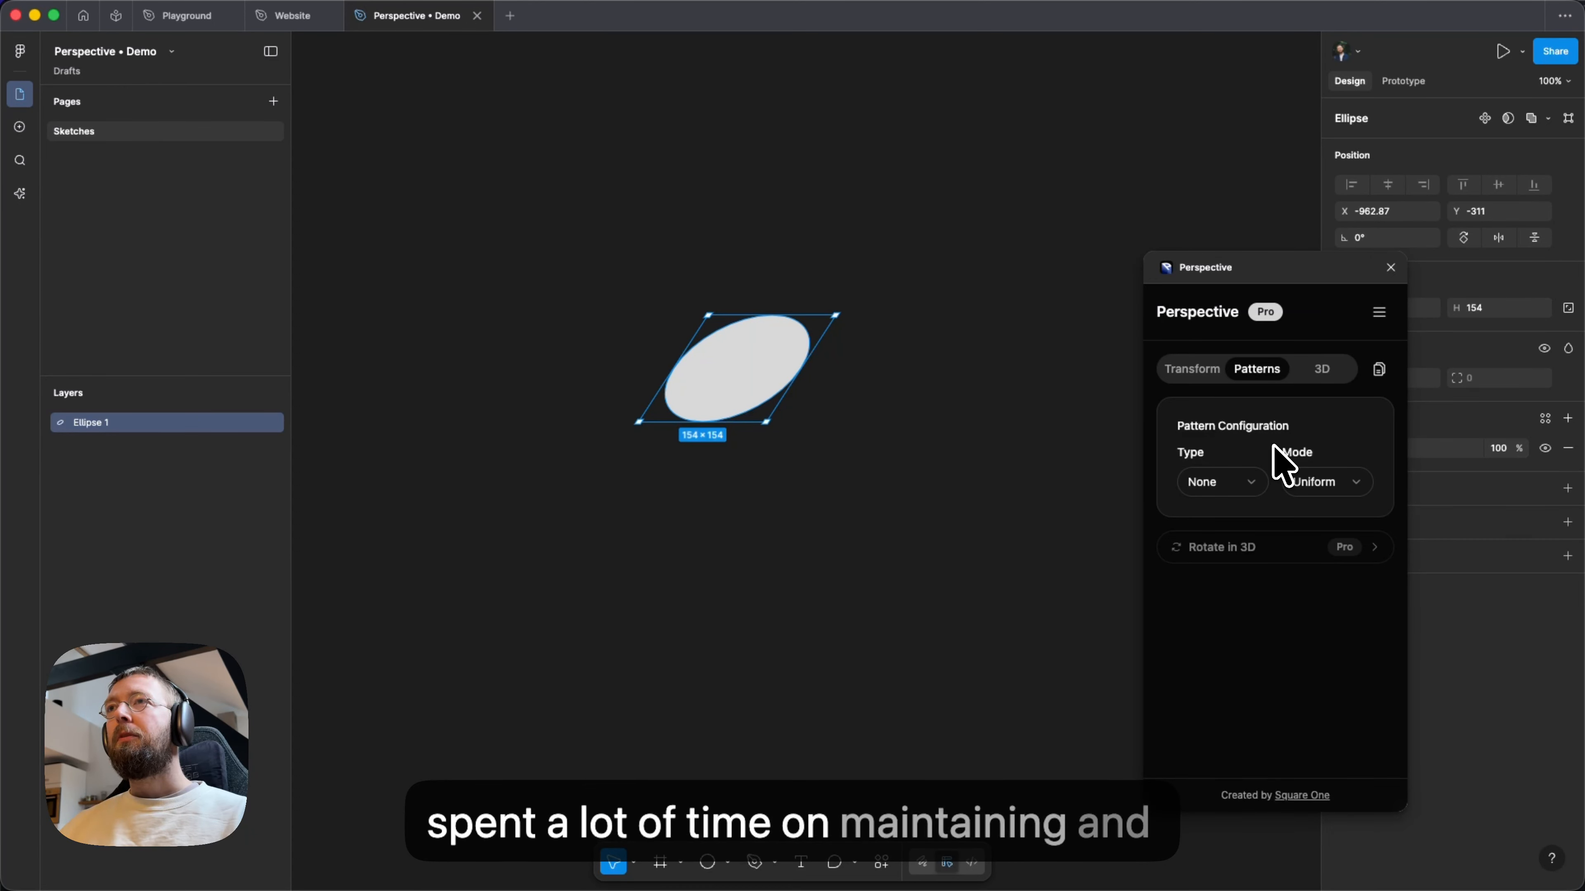
Make a Circle-type pattern of 15 skewed ellipses with a 214 px radius
left_click(1252, 488)
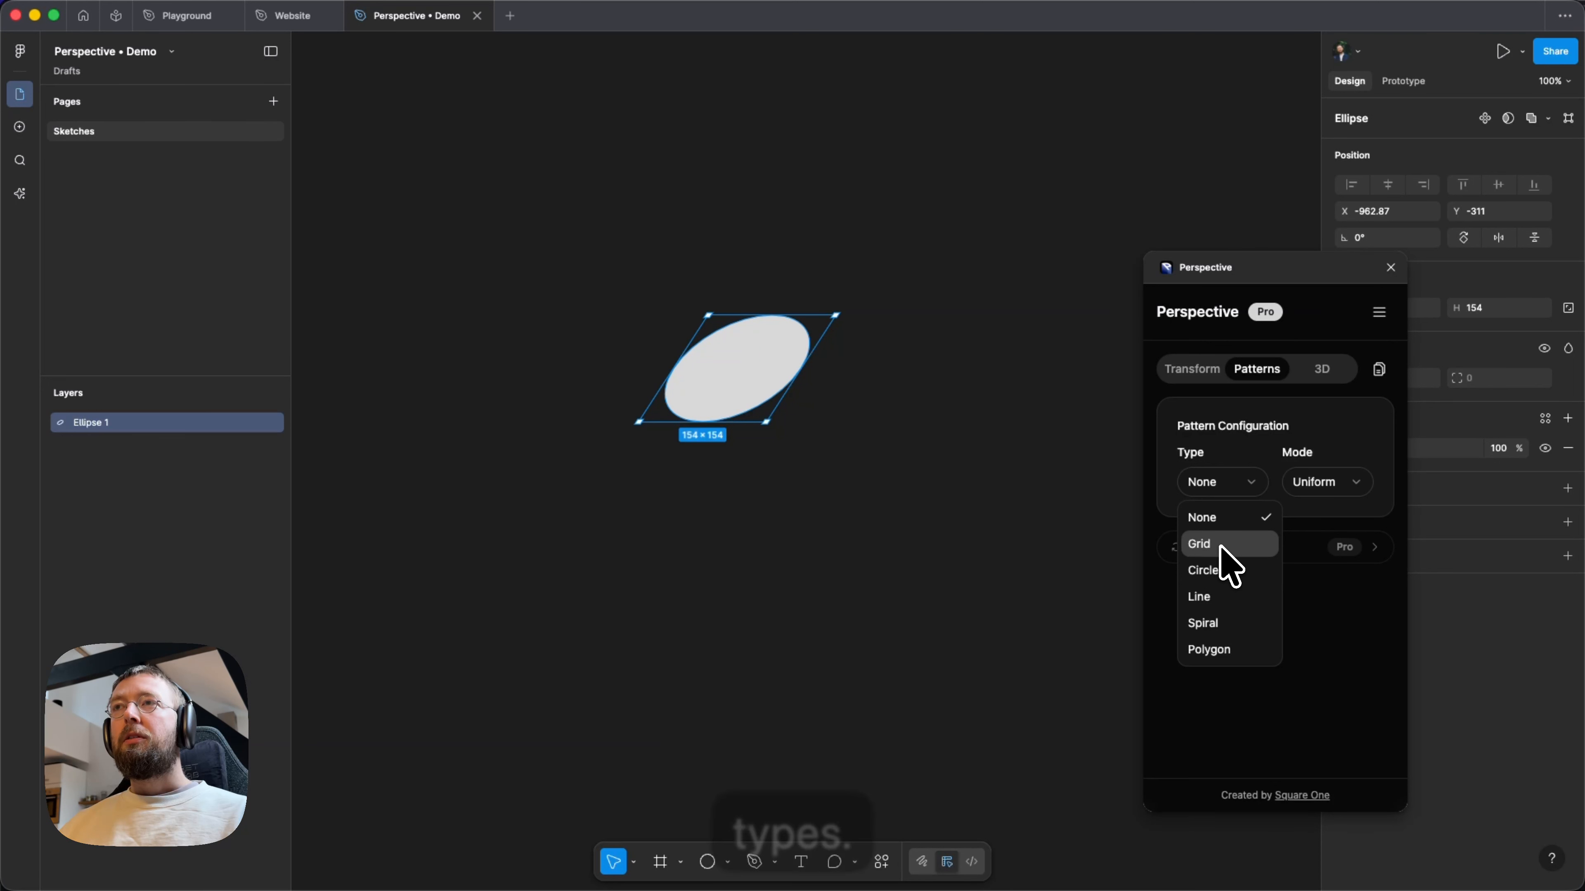
left_click(1207, 570)
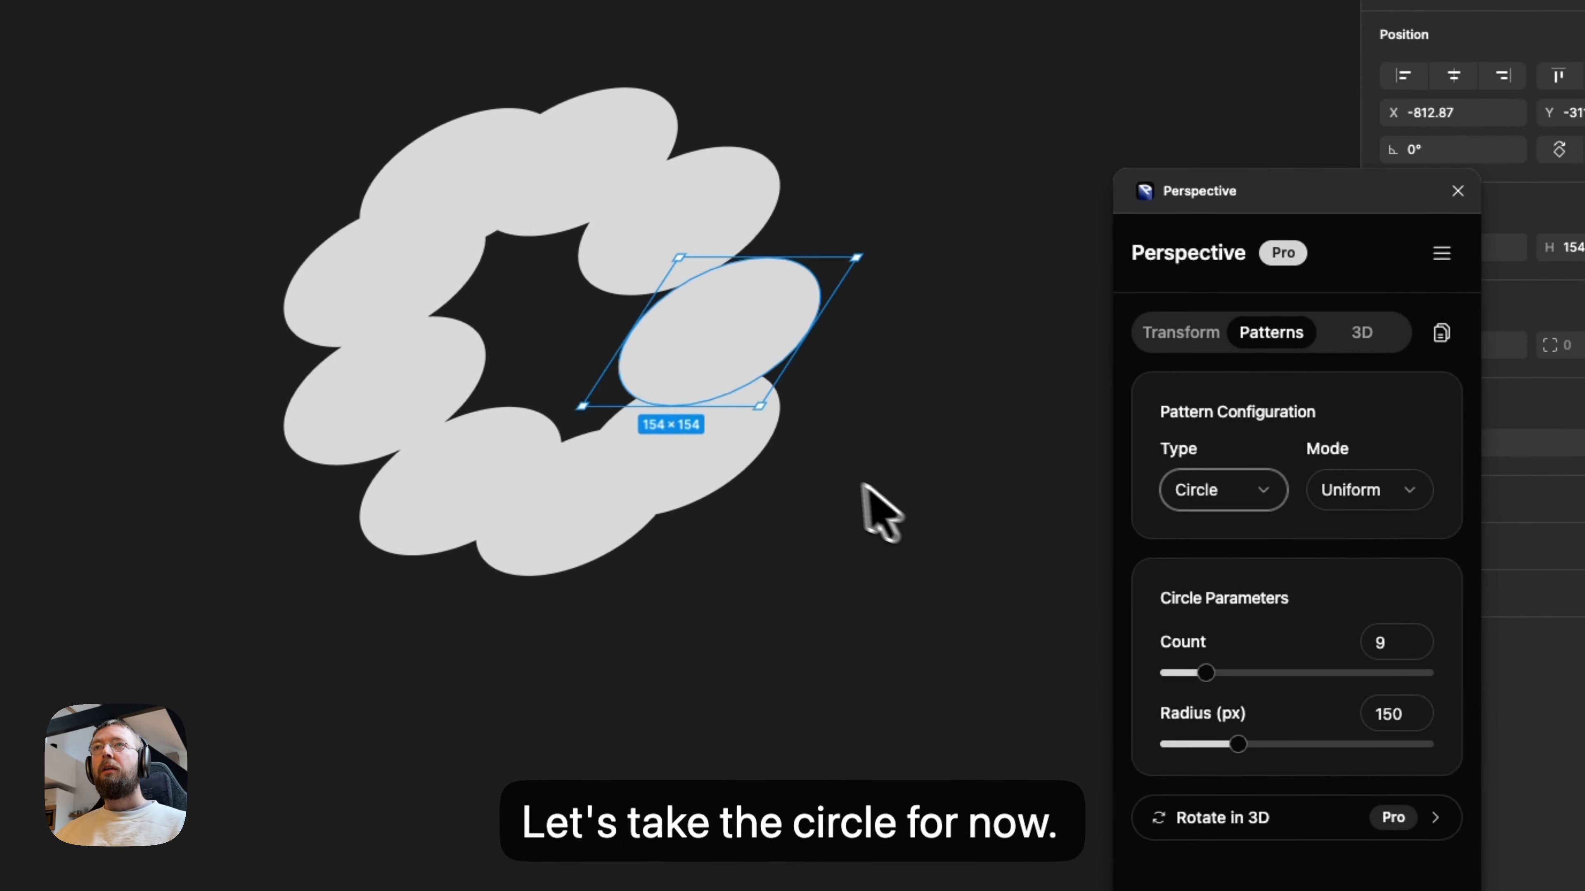
scroll(636, 309, "left", 3)
scroll(637, 309, "up", 2)
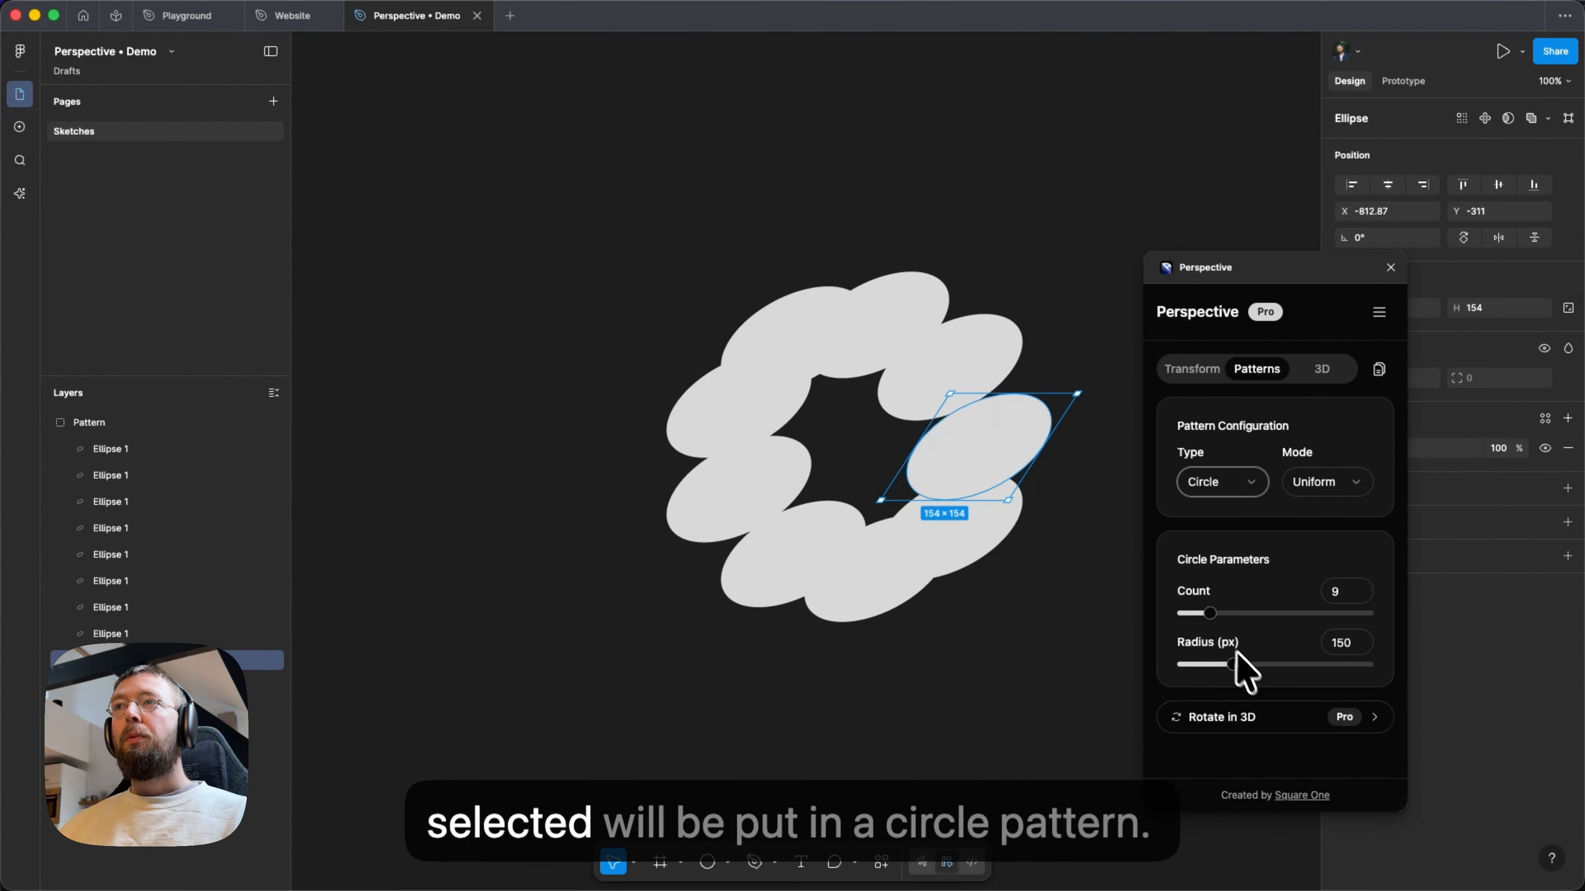
left_click_drag(1238, 666, 1261, 665)
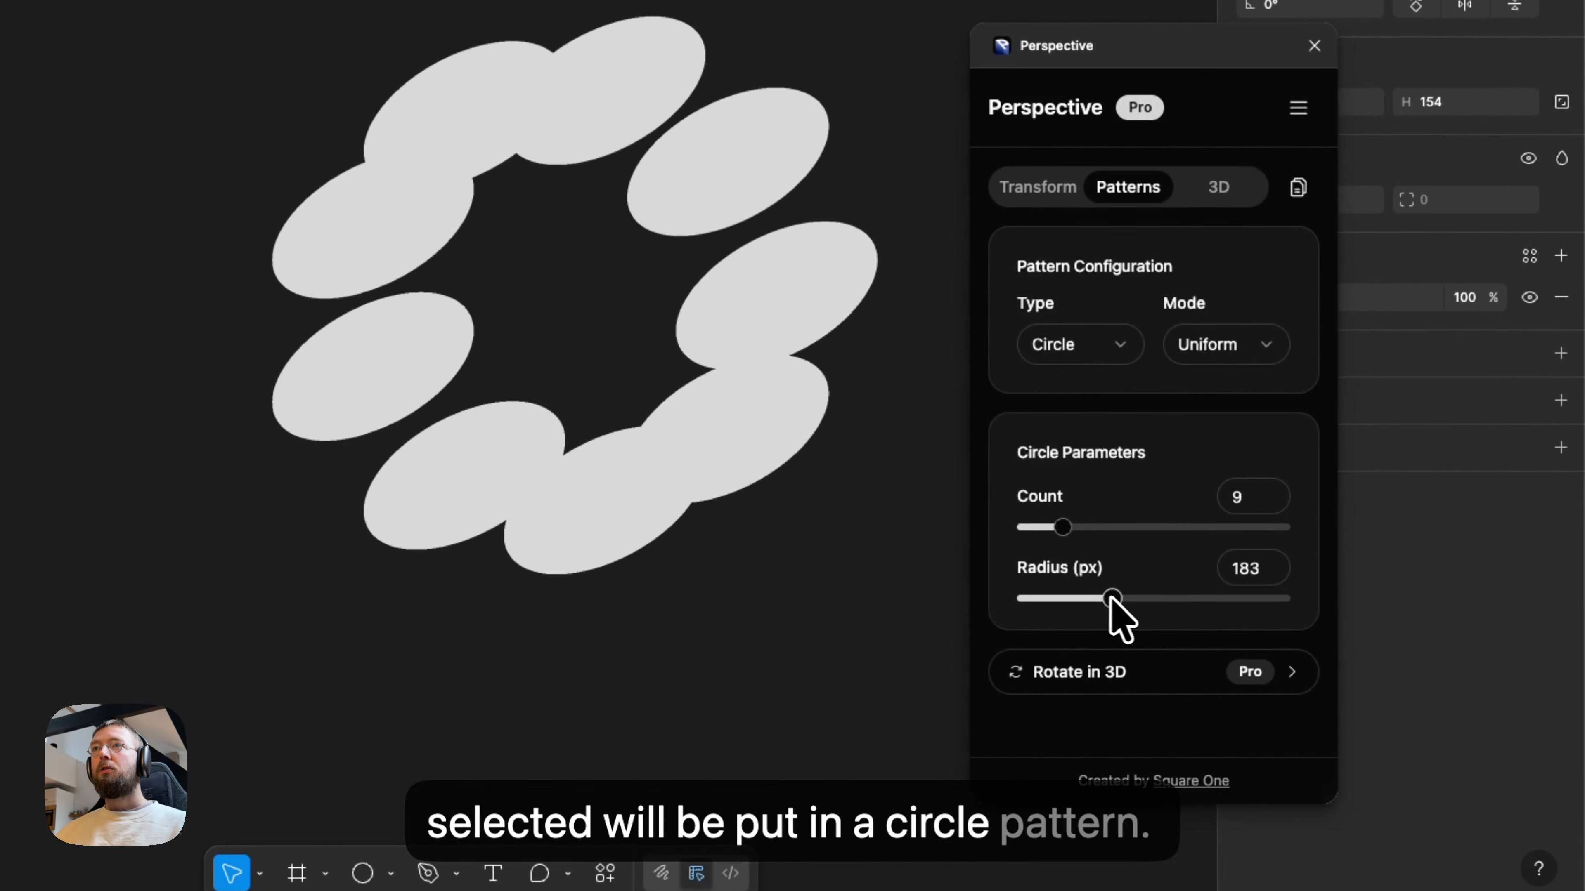
mouse_move(1134, 597)
left_mouse_down()
mouse_move(1165, 597)
mouse_move(1105, 599)
mouse_move(1143, 599)
mouse_move(1129, 599)
left_mouse_up()
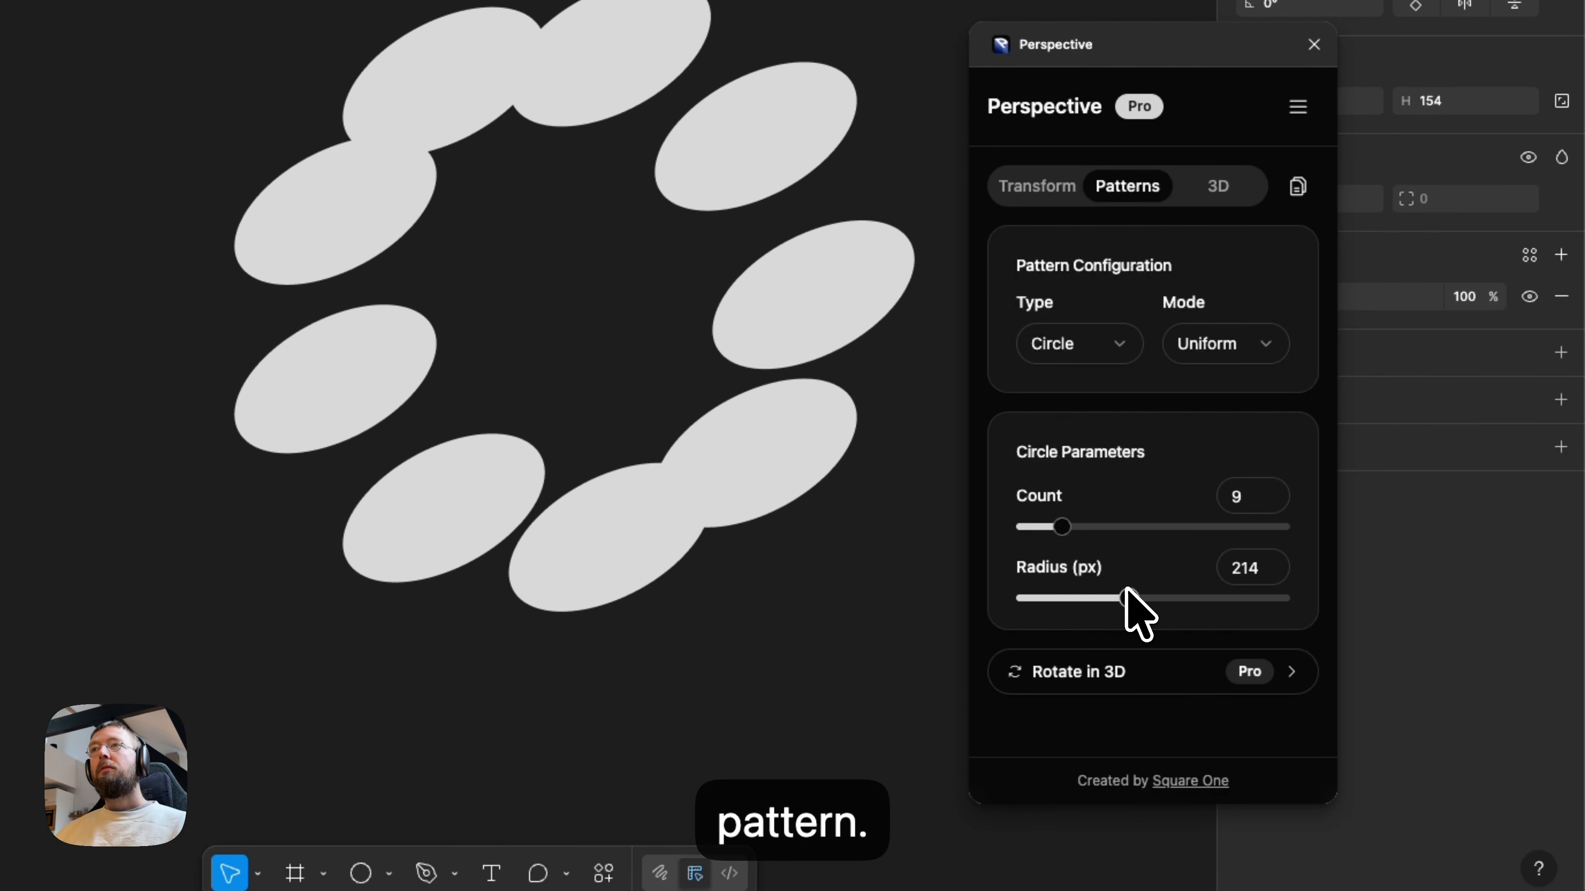
left_click_drag(1064, 529, 1113, 528)
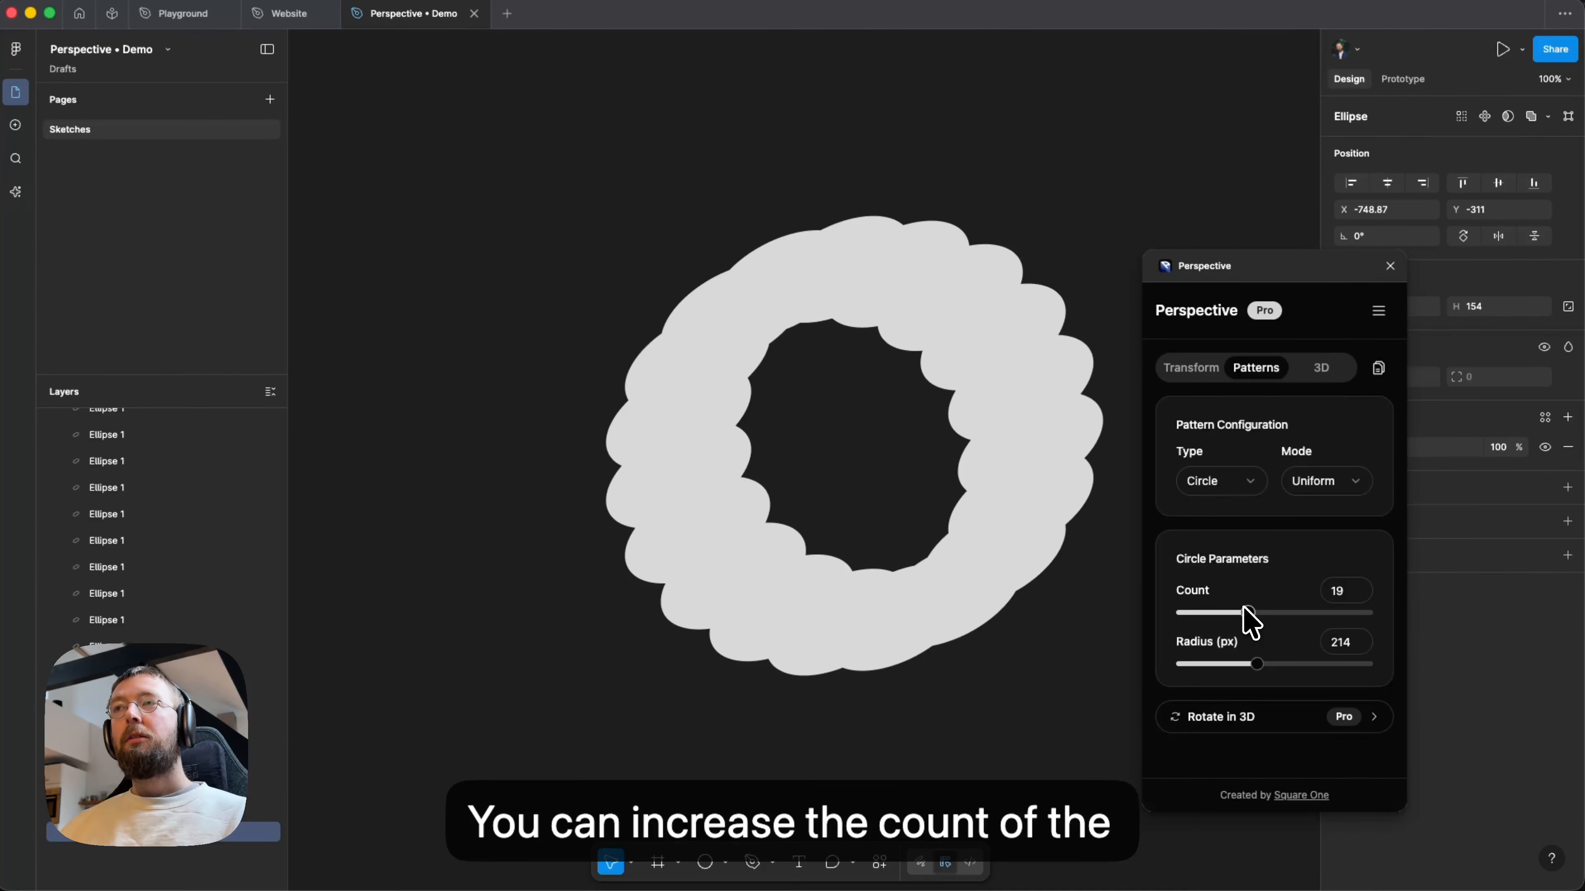
left_click_drag(1243, 609, 1232, 610)
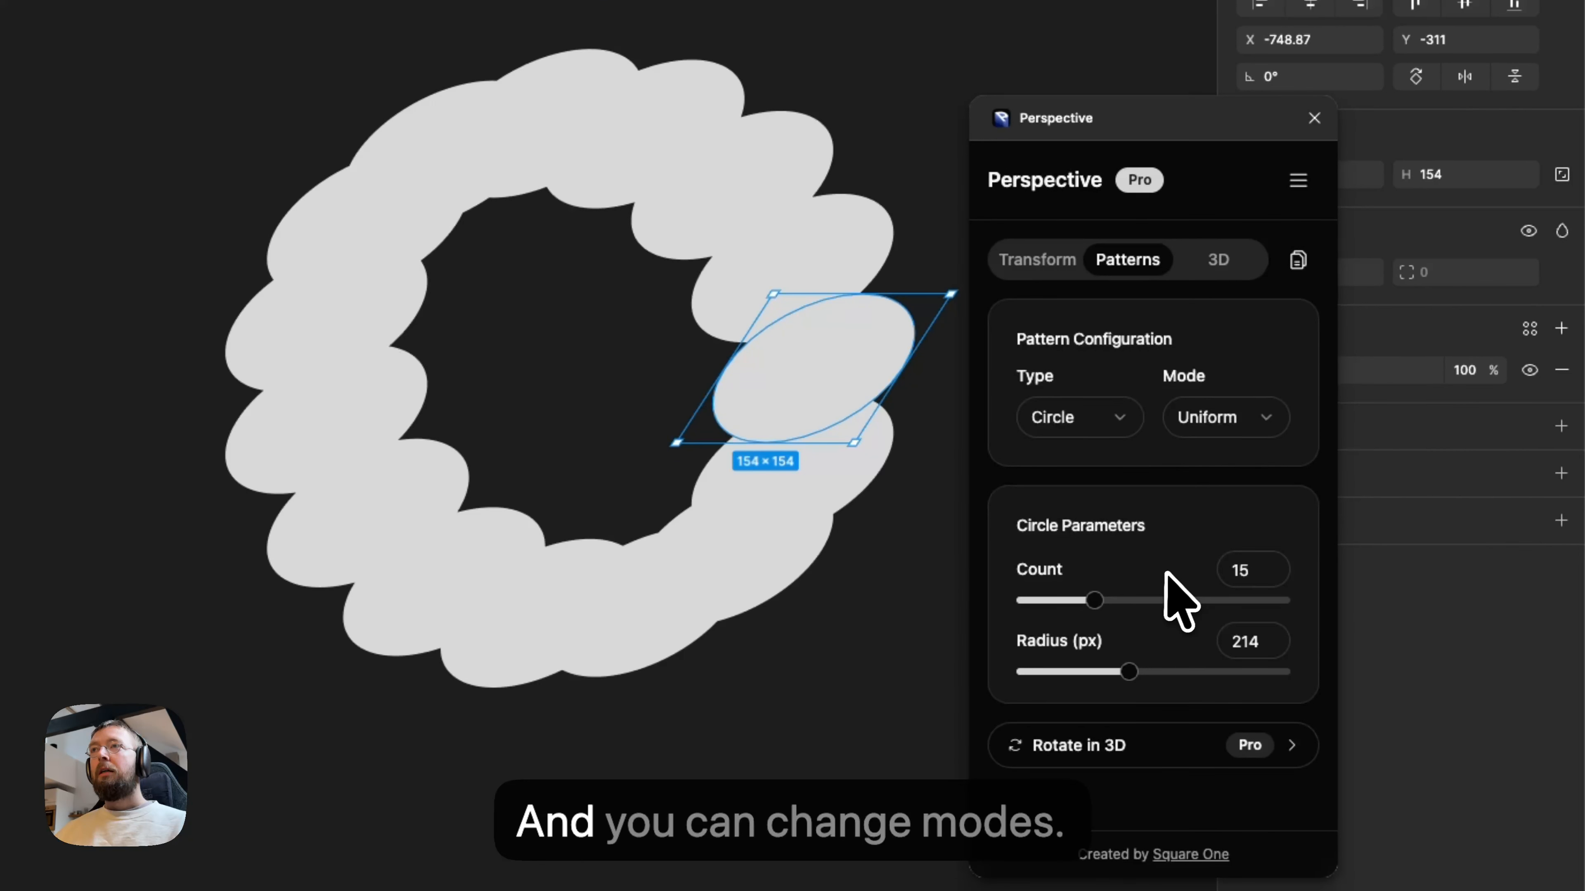
left_click(1223, 419)
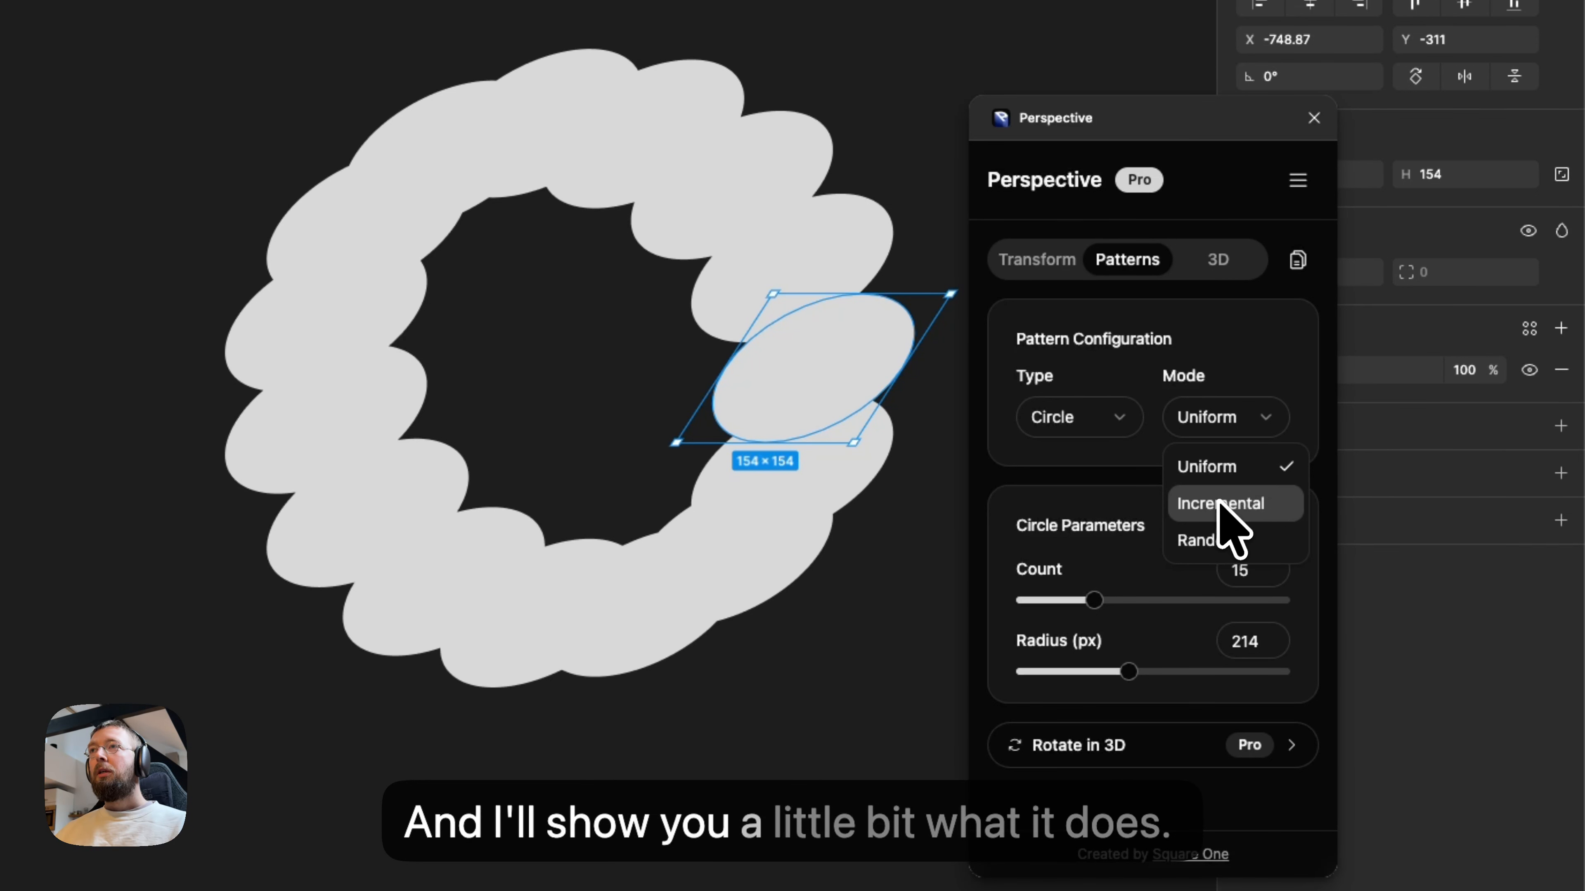
left_click(1223, 521)
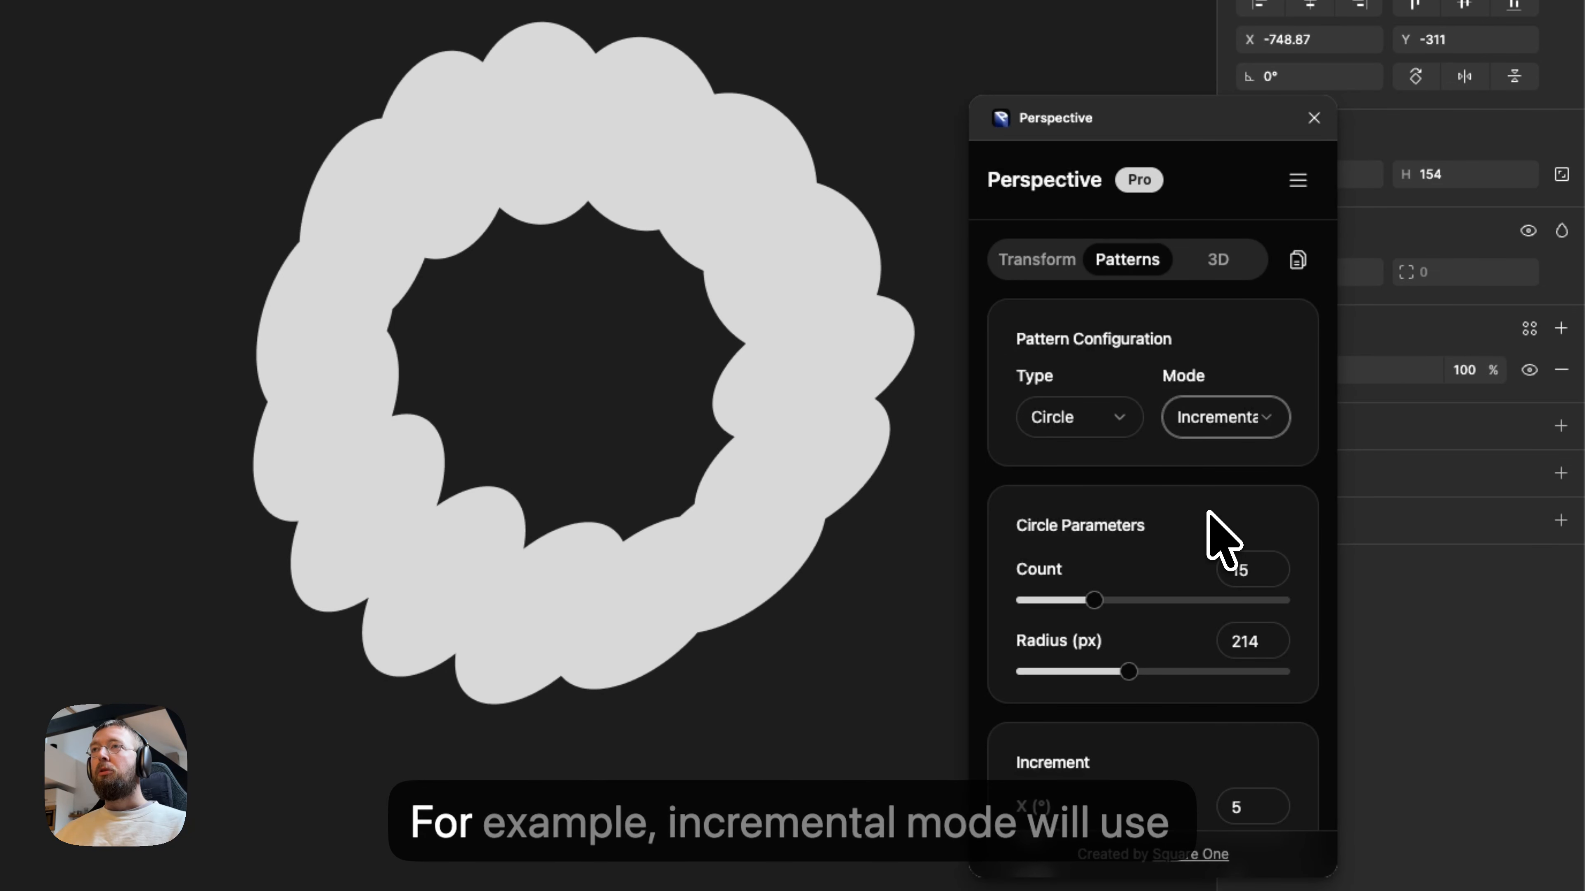
scroll(1213, 527, "down", 1)
scroll(1208, 513, "down", 2)
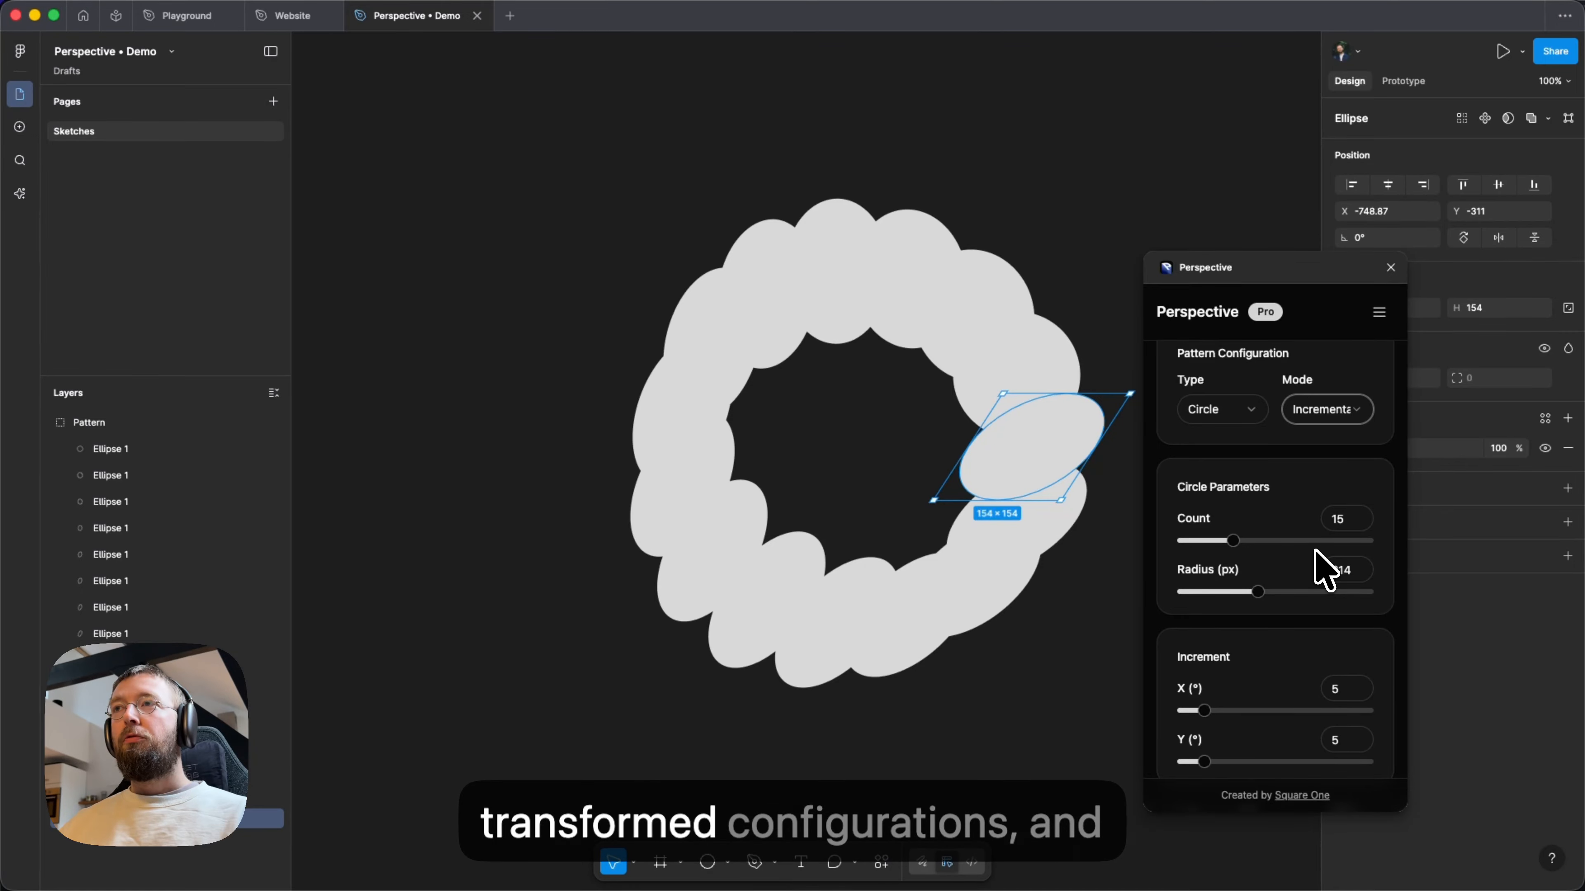
scroll(1323, 569, "down", 2)
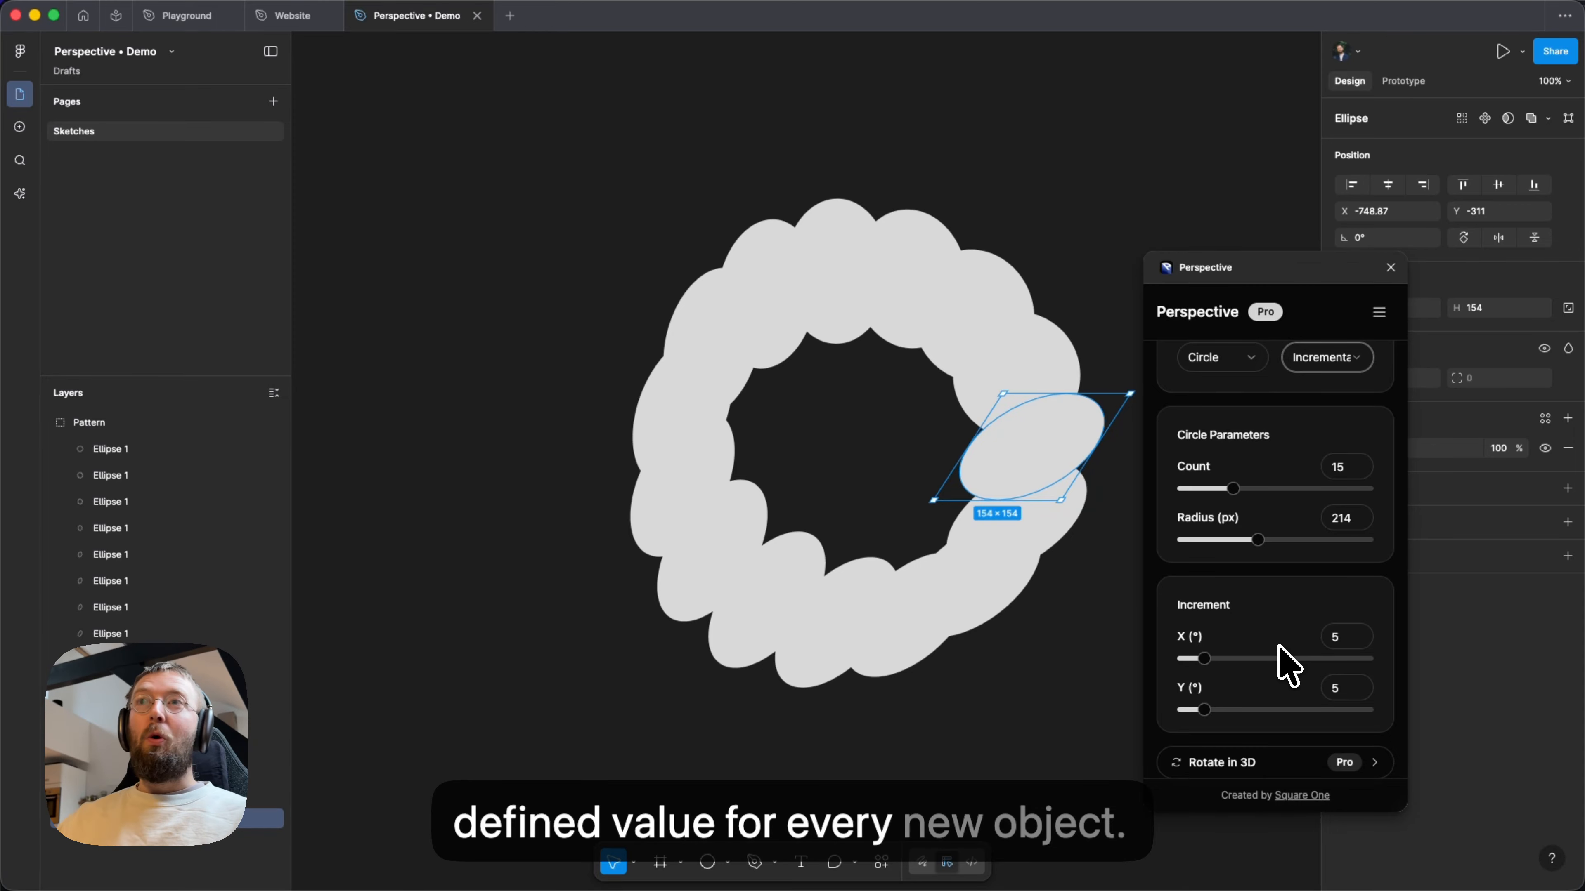
left_click_drag(1217, 662, 1227, 662)
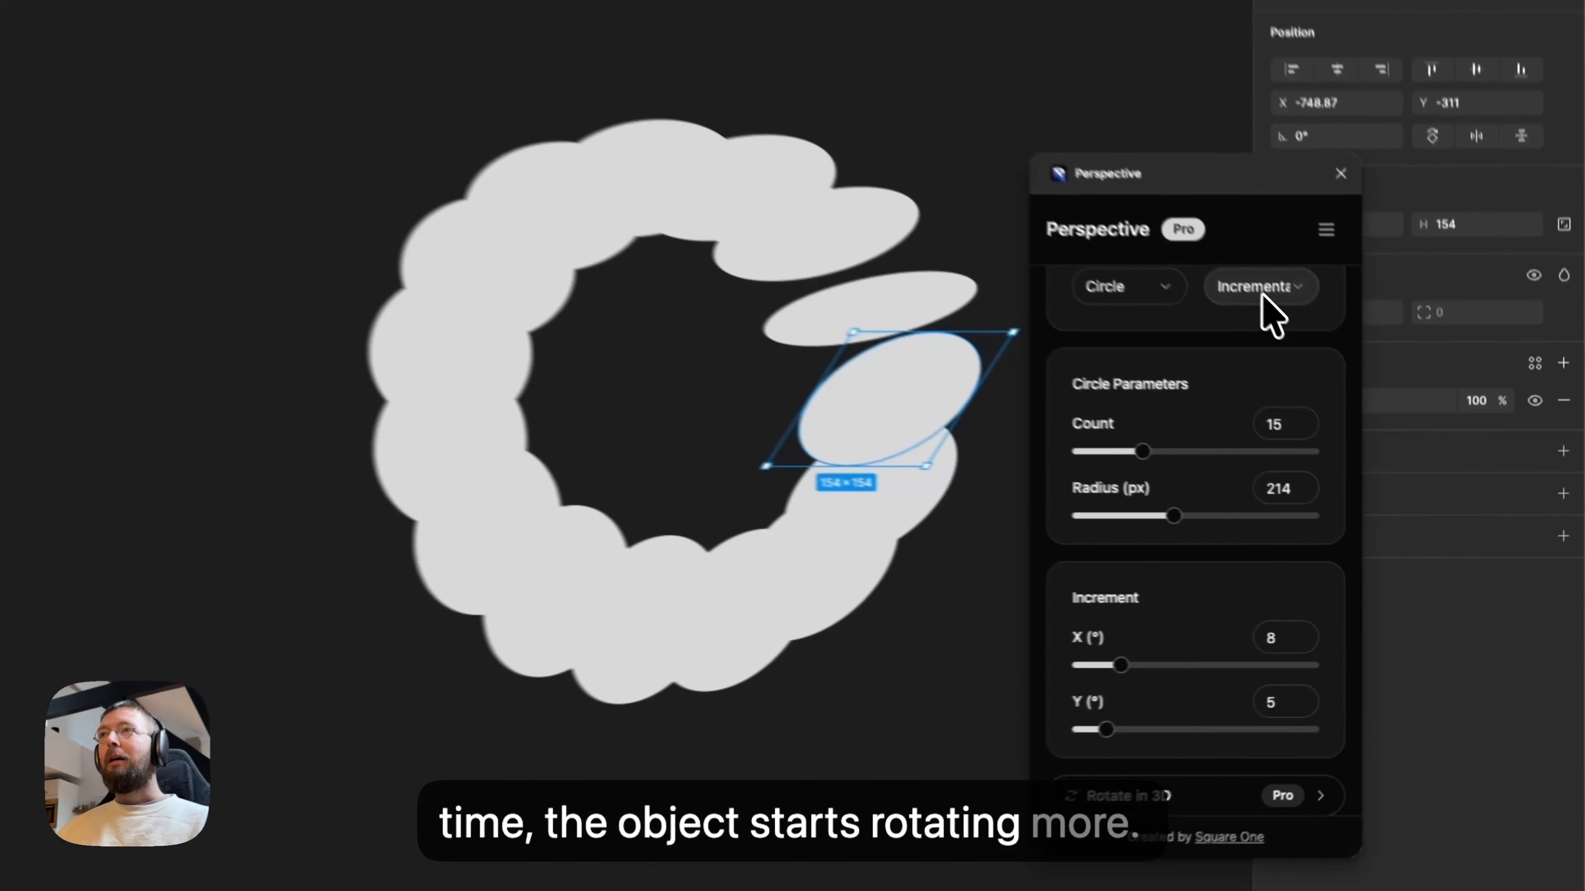
left_click(1327, 357)
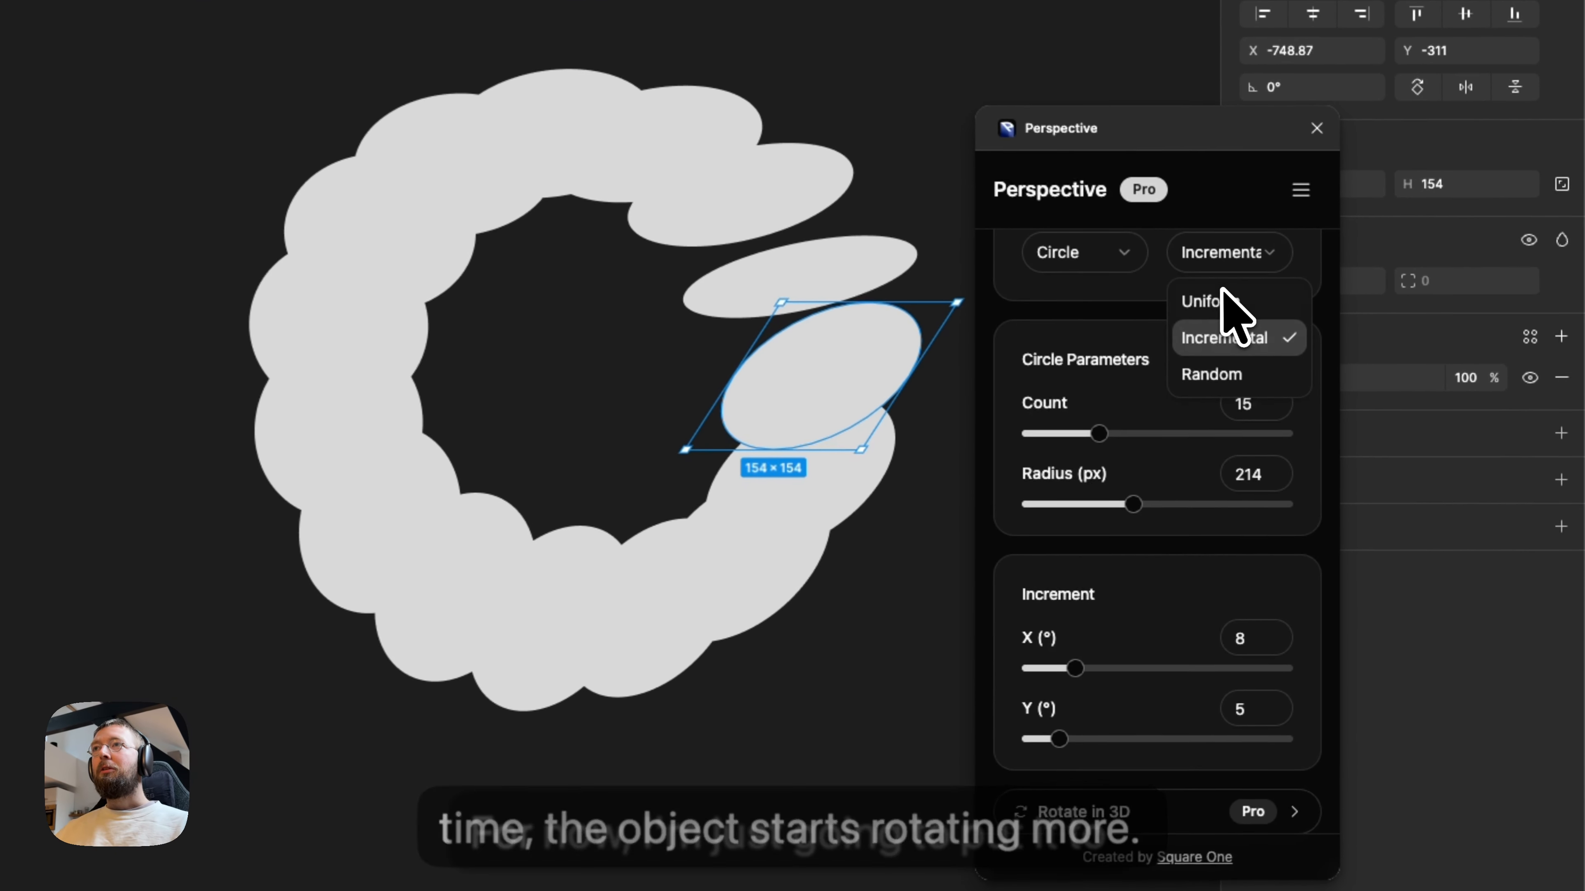
left_click(1316, 389)
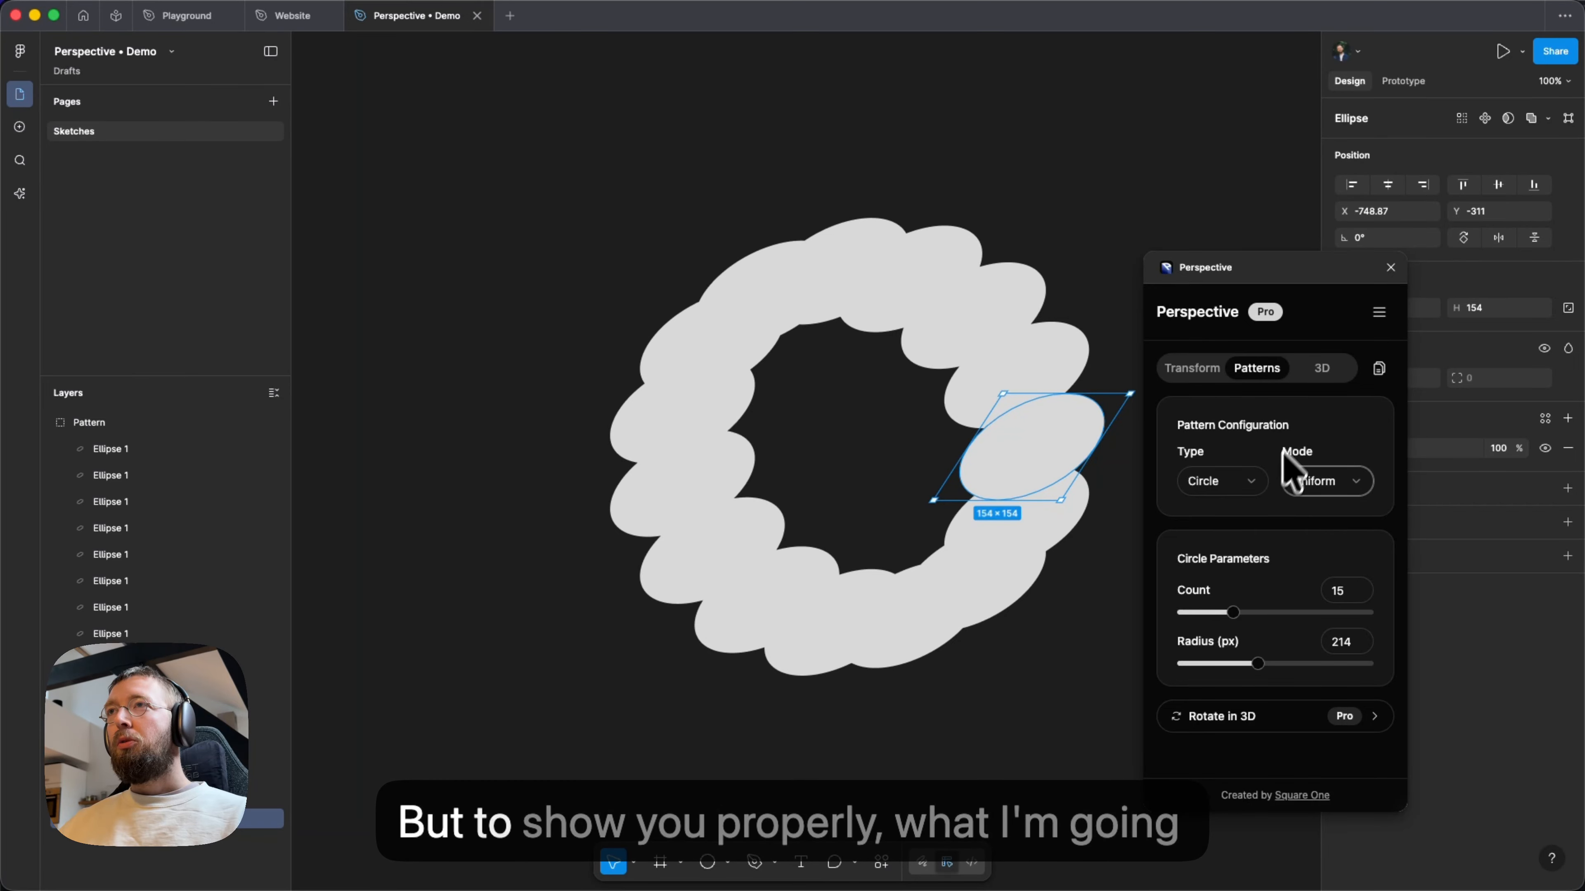
Apply the Default shadow style in the plugin's 3D settings
left_click(1321, 367)
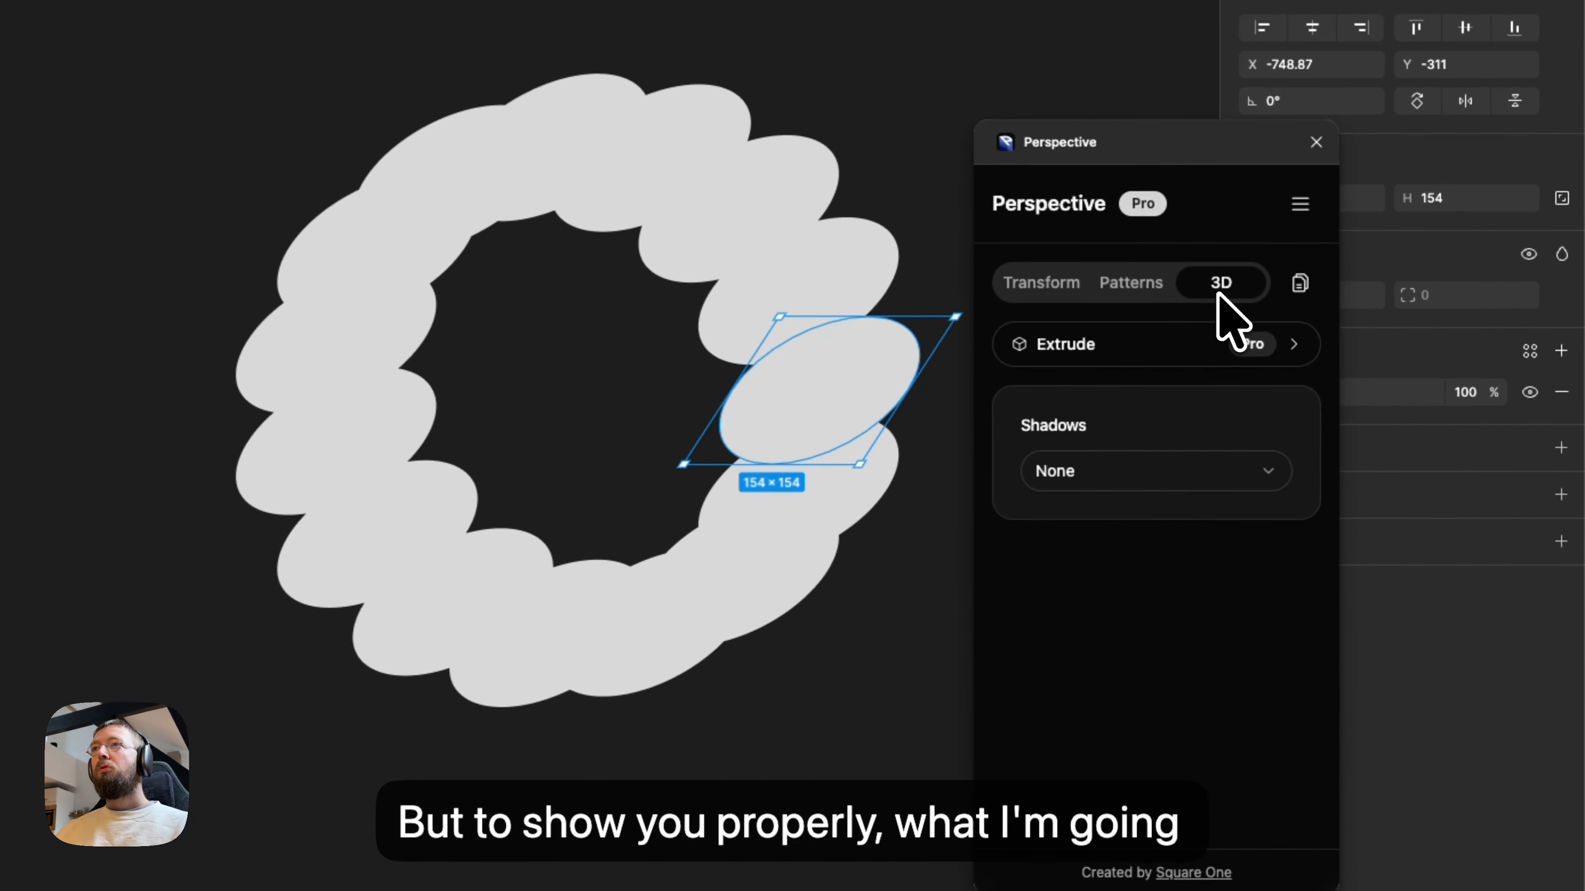
left_click(1118, 477)
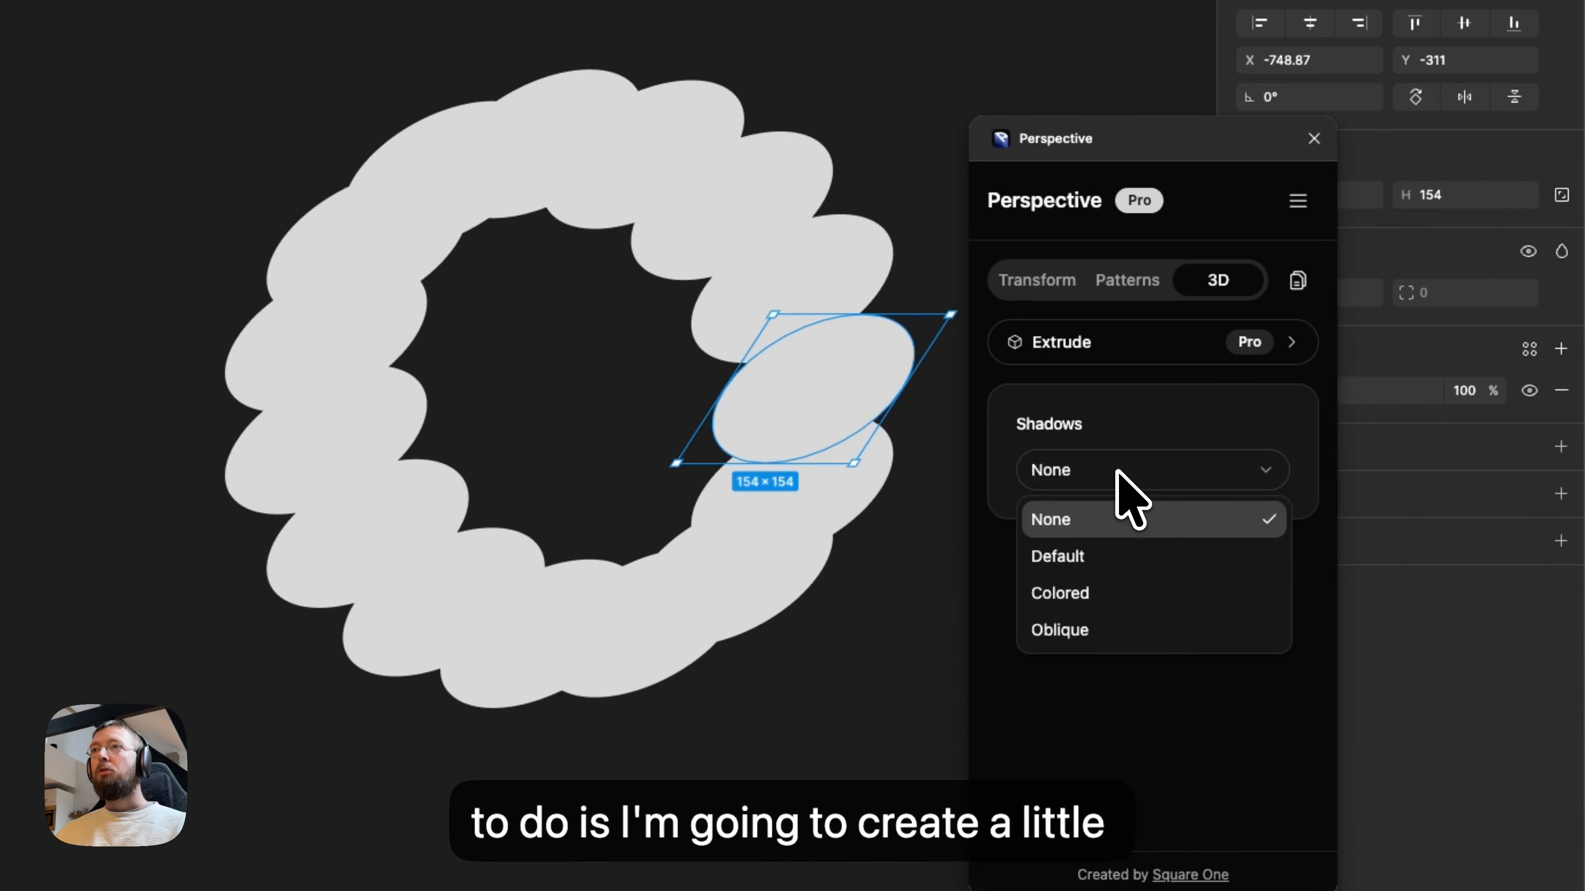
left_click(1101, 558)
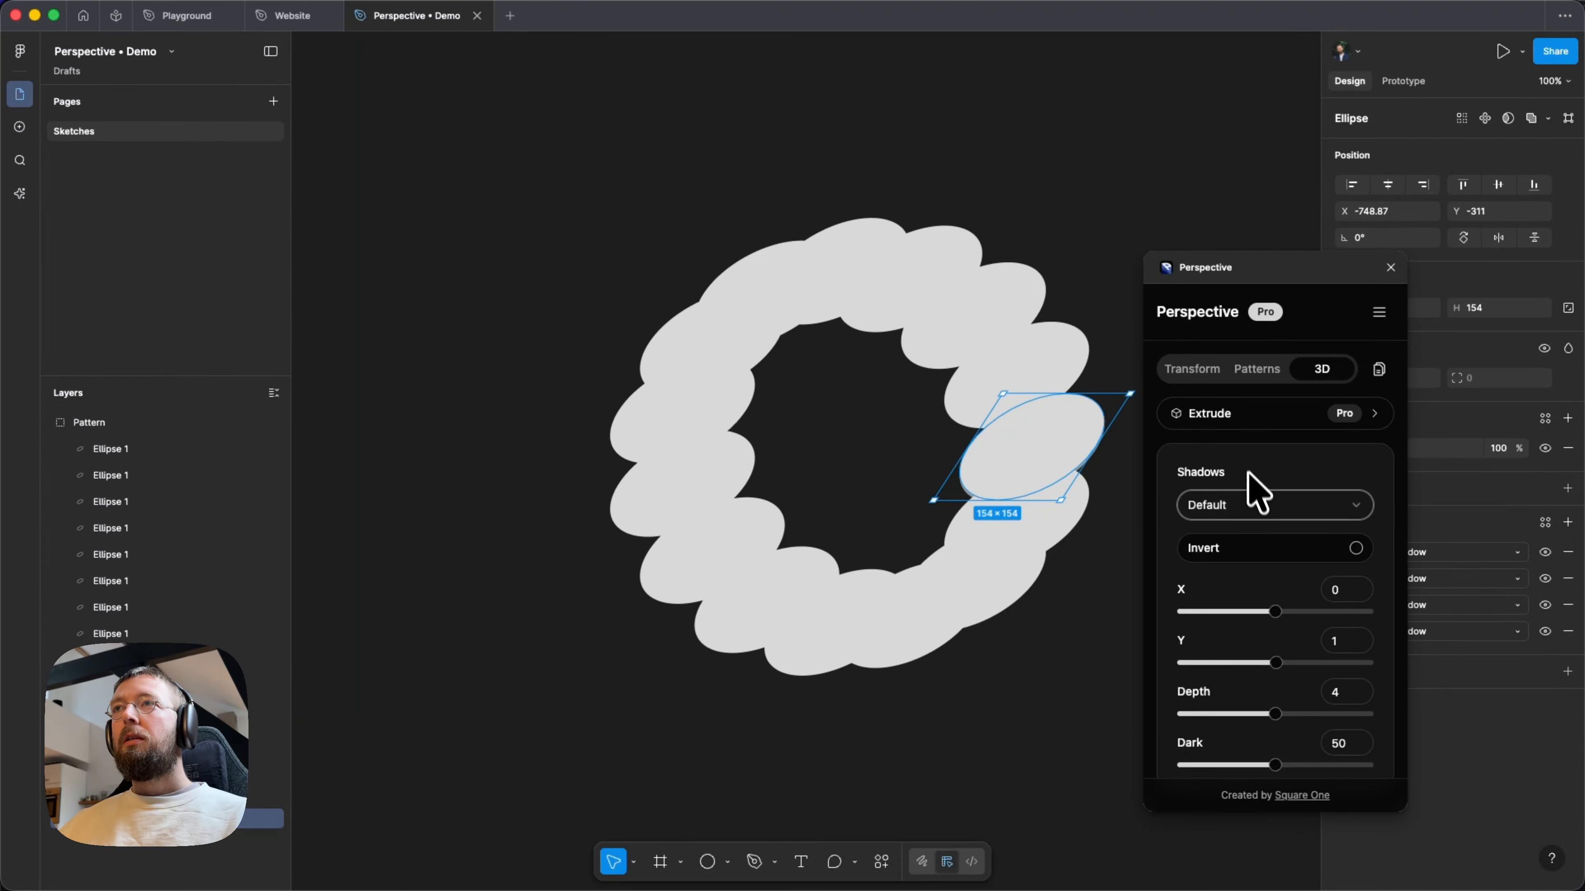
Rotate the ellipse ring in 3D to X 51°, Y 28° with perspective 55
left_click(1256, 371)
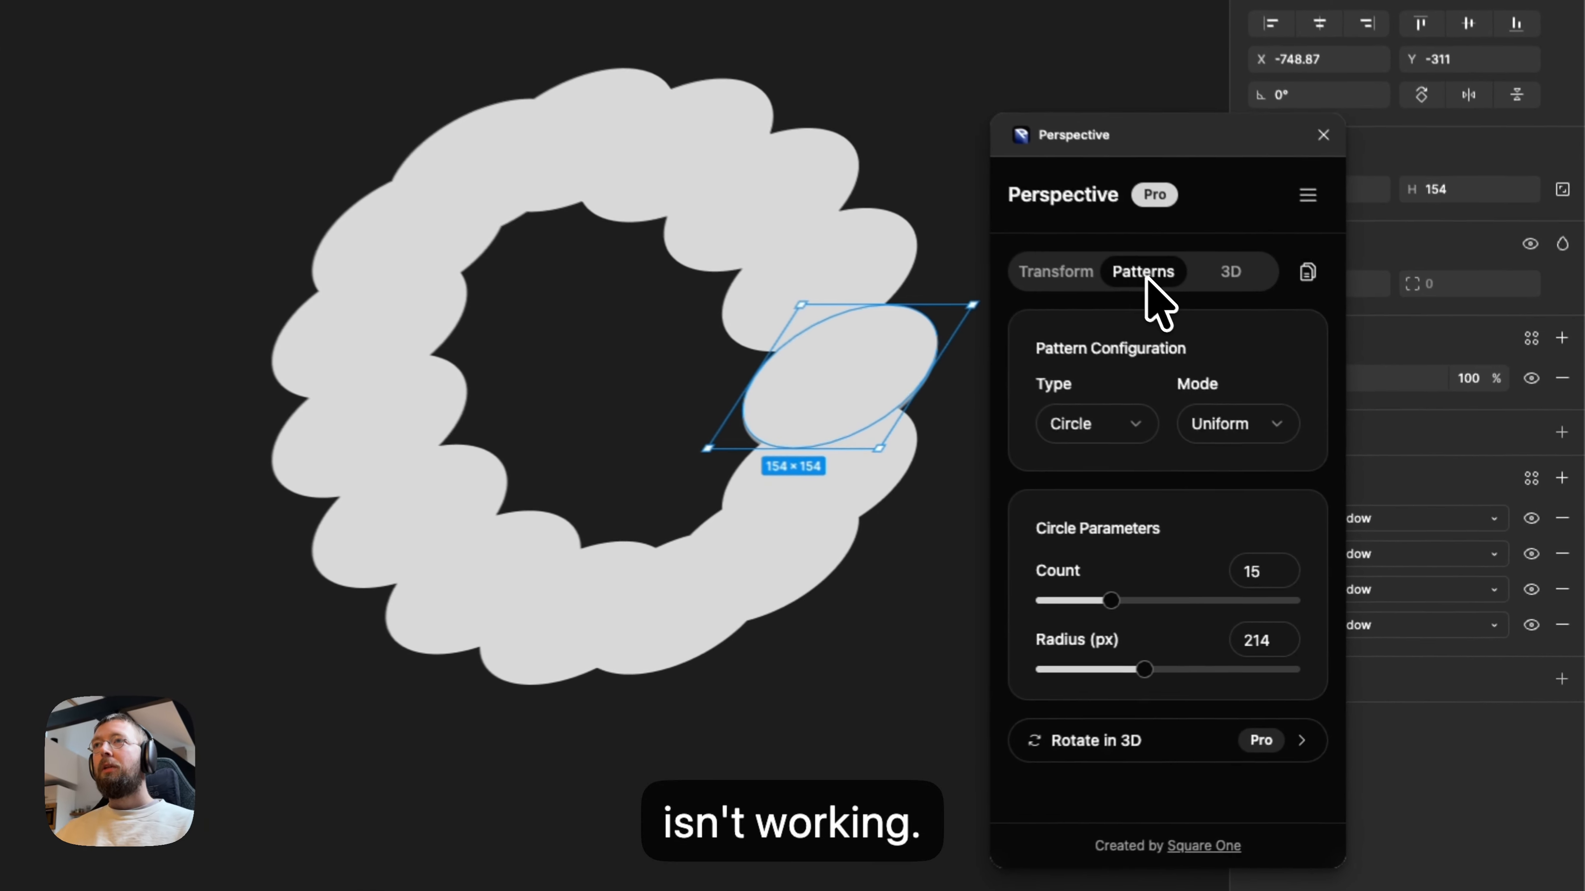
left_click(1143, 752)
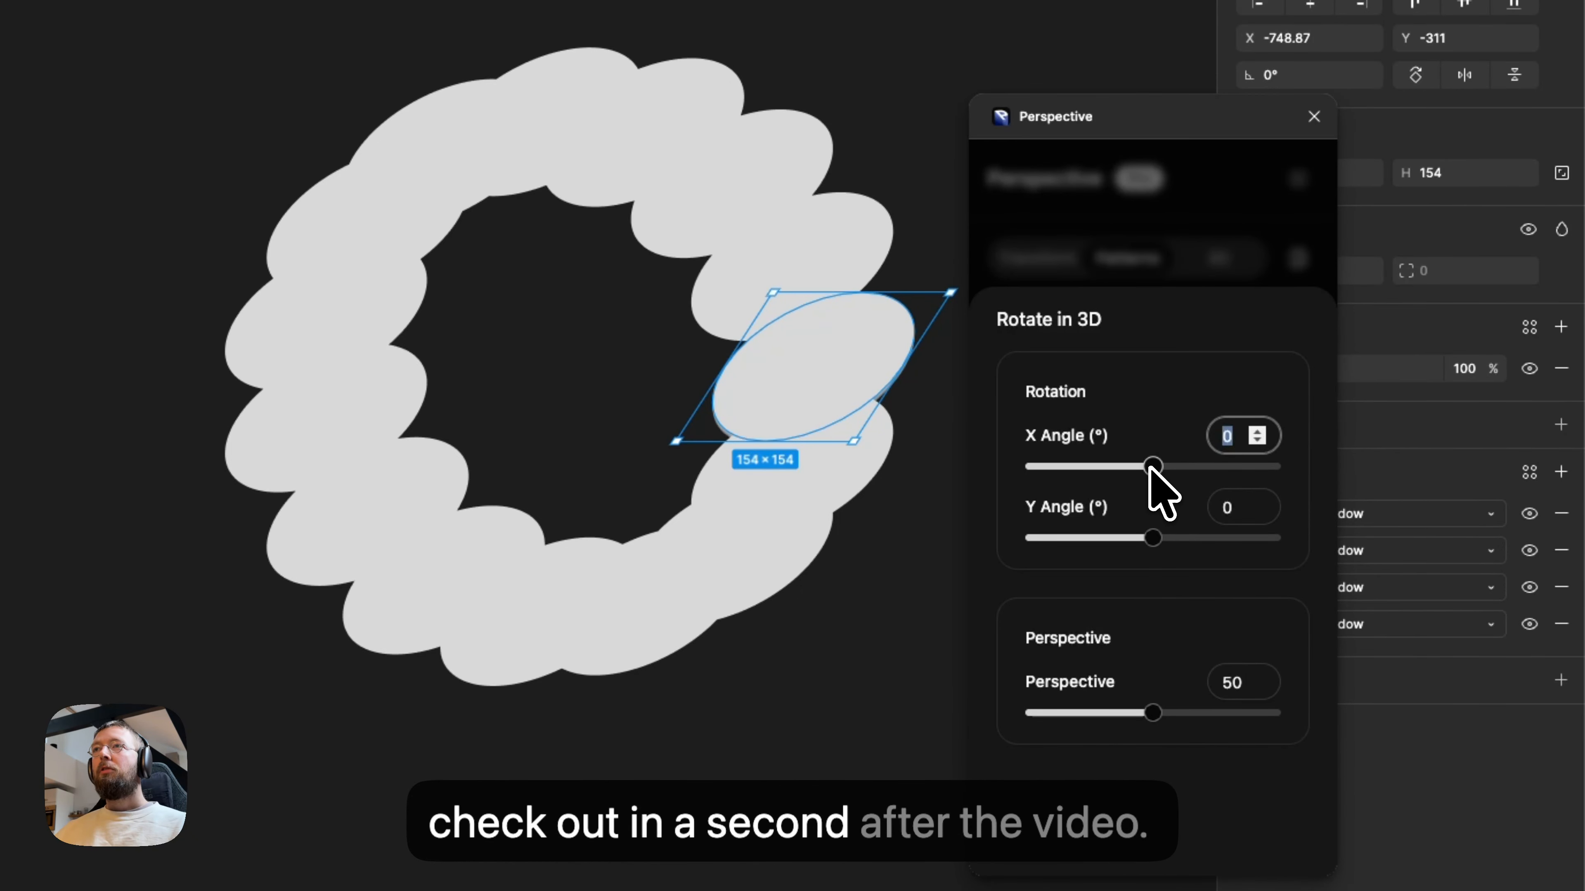
left_click_drag(1152, 468, 1222, 466)
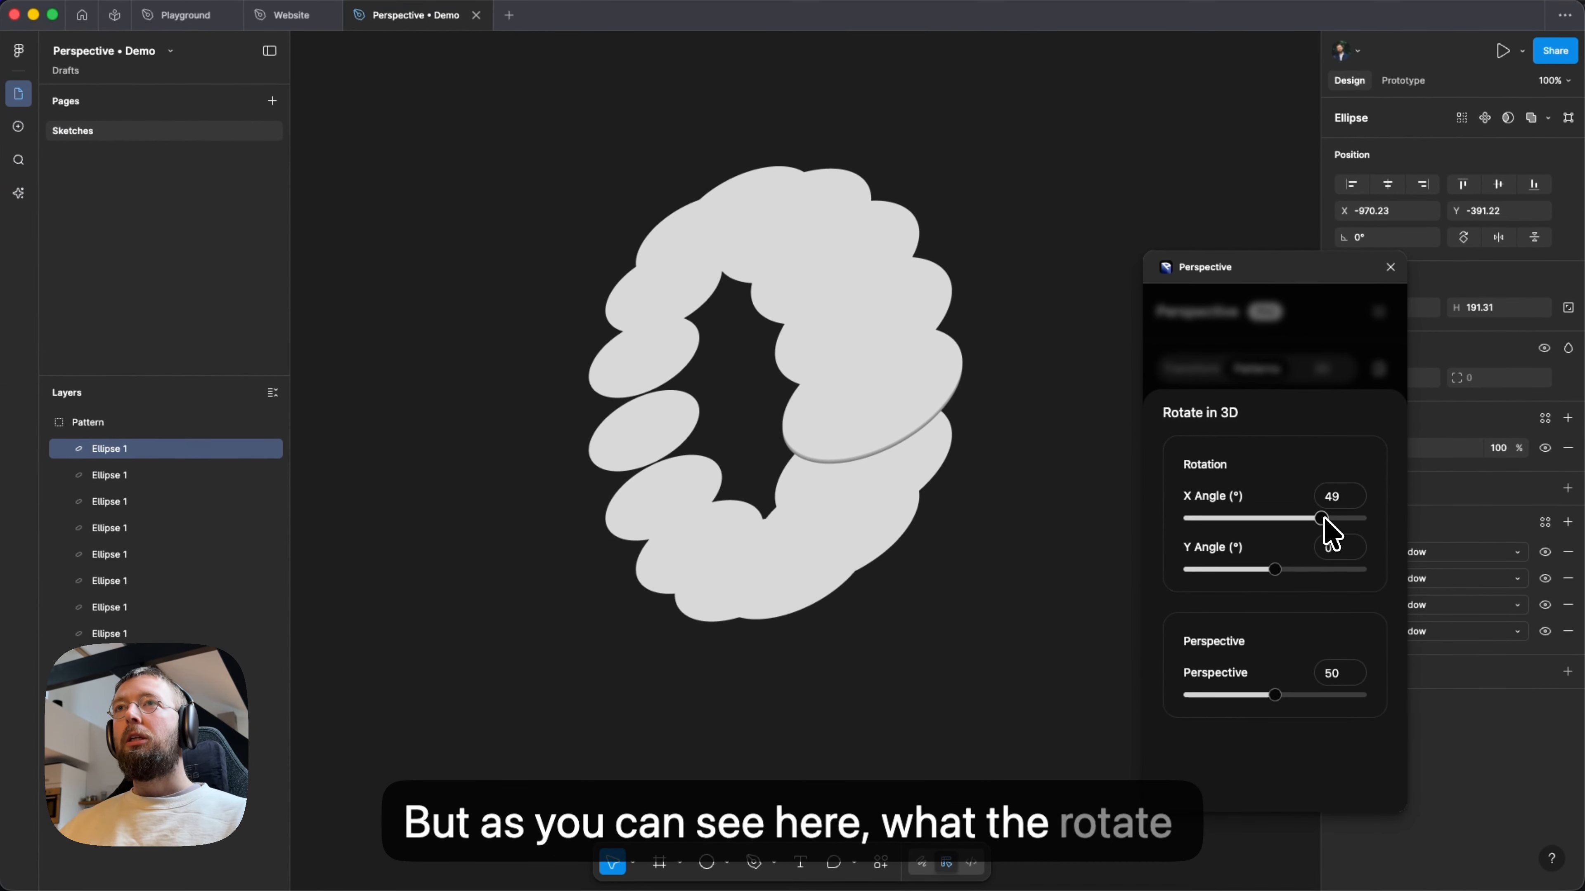
left_click_drag(1321, 519, 1325, 519)
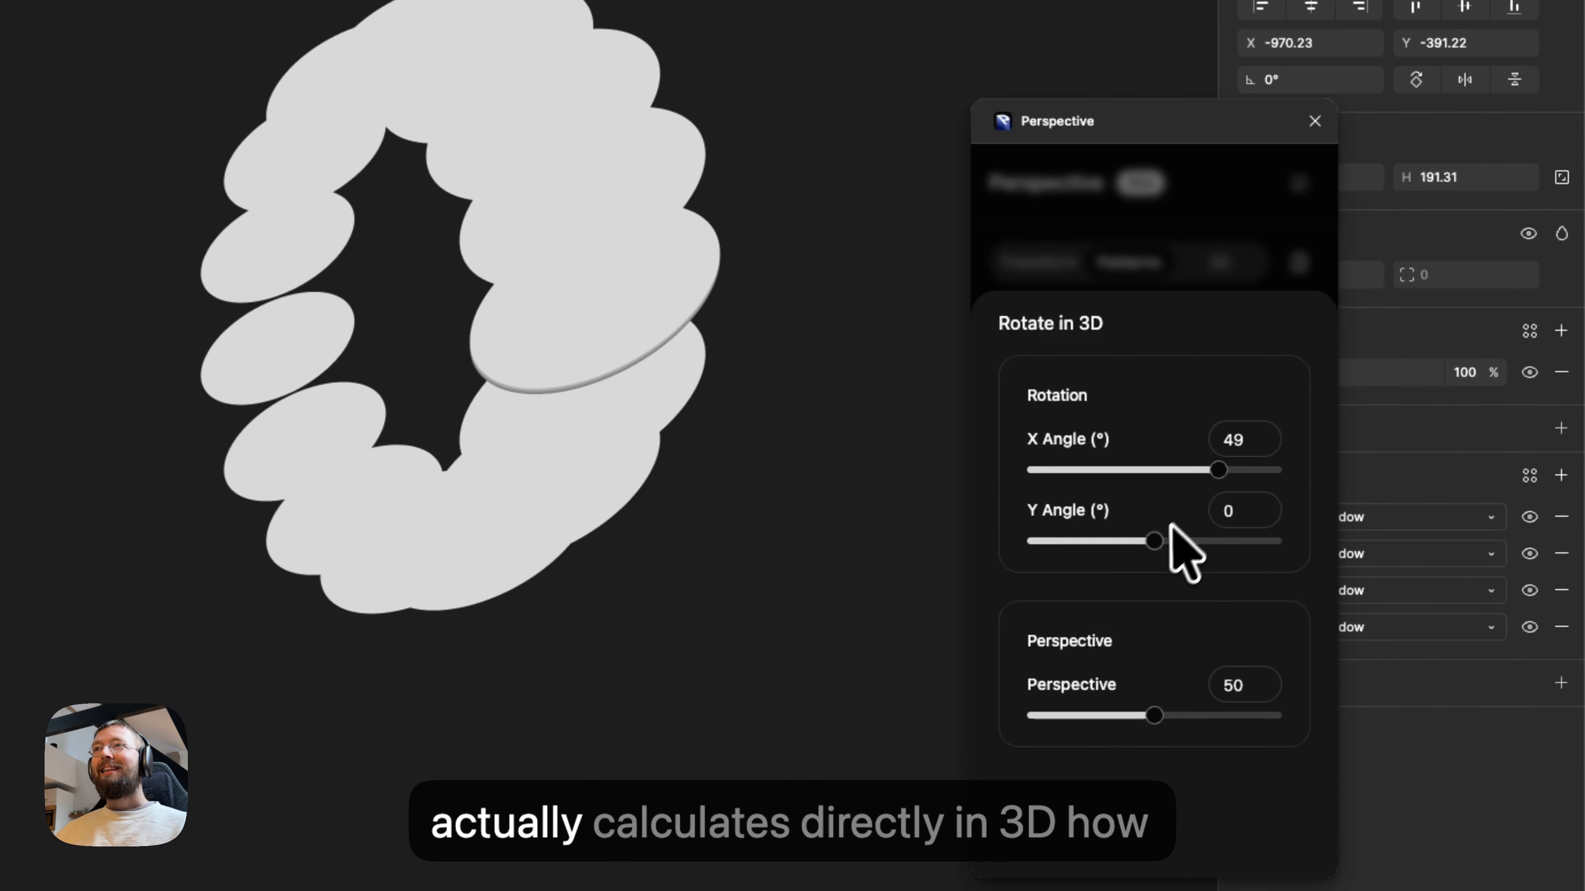
left_click_drag(1167, 543, 1210, 541)
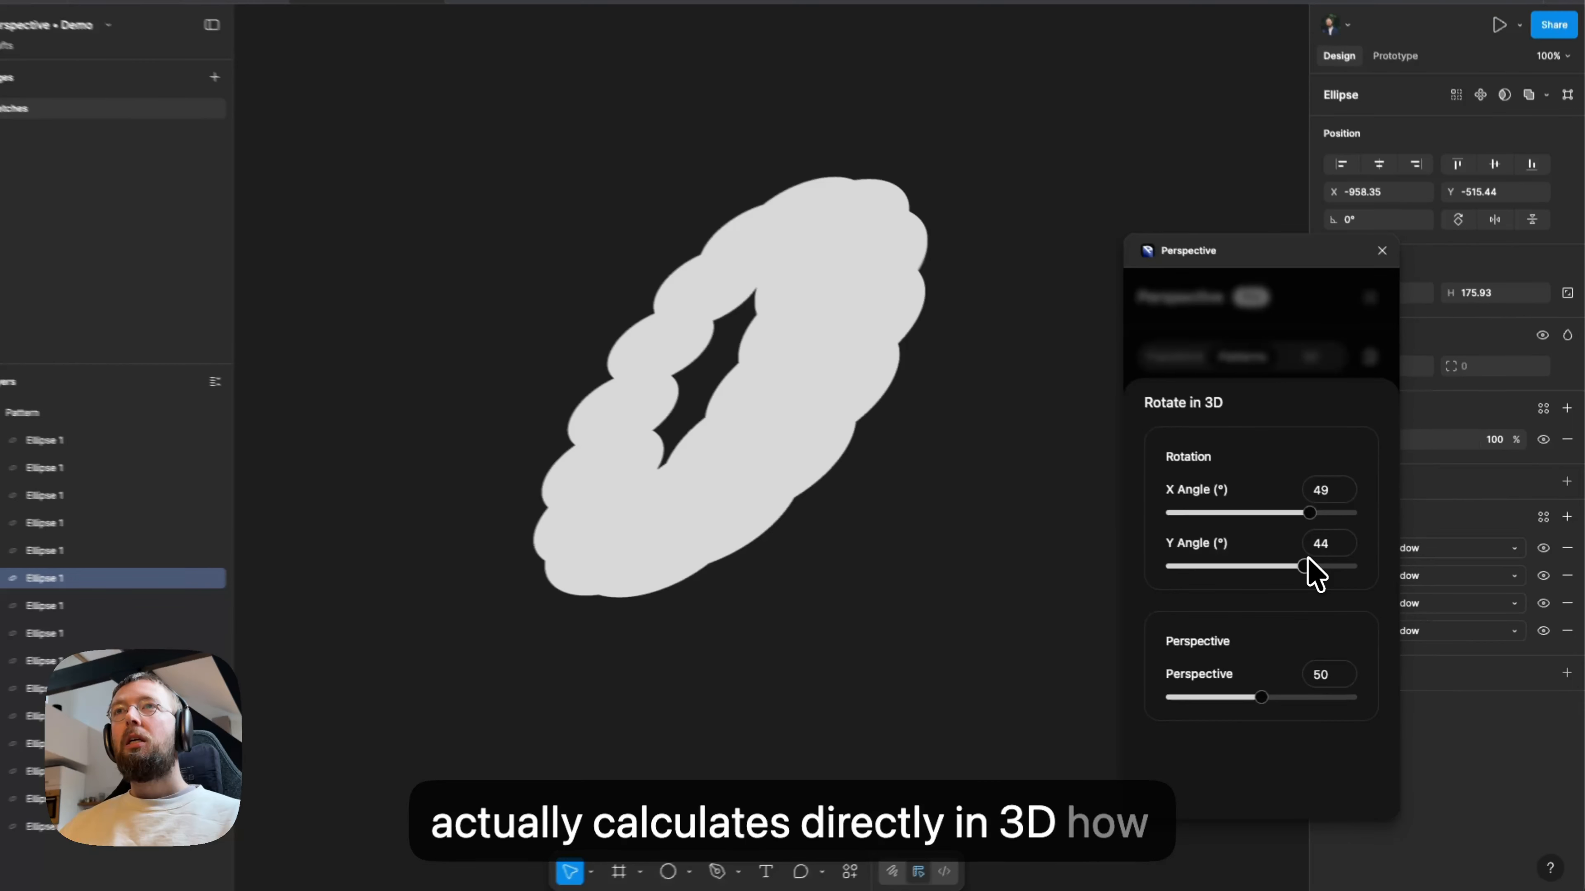
left_click_drag(1307, 557, 1302, 565)
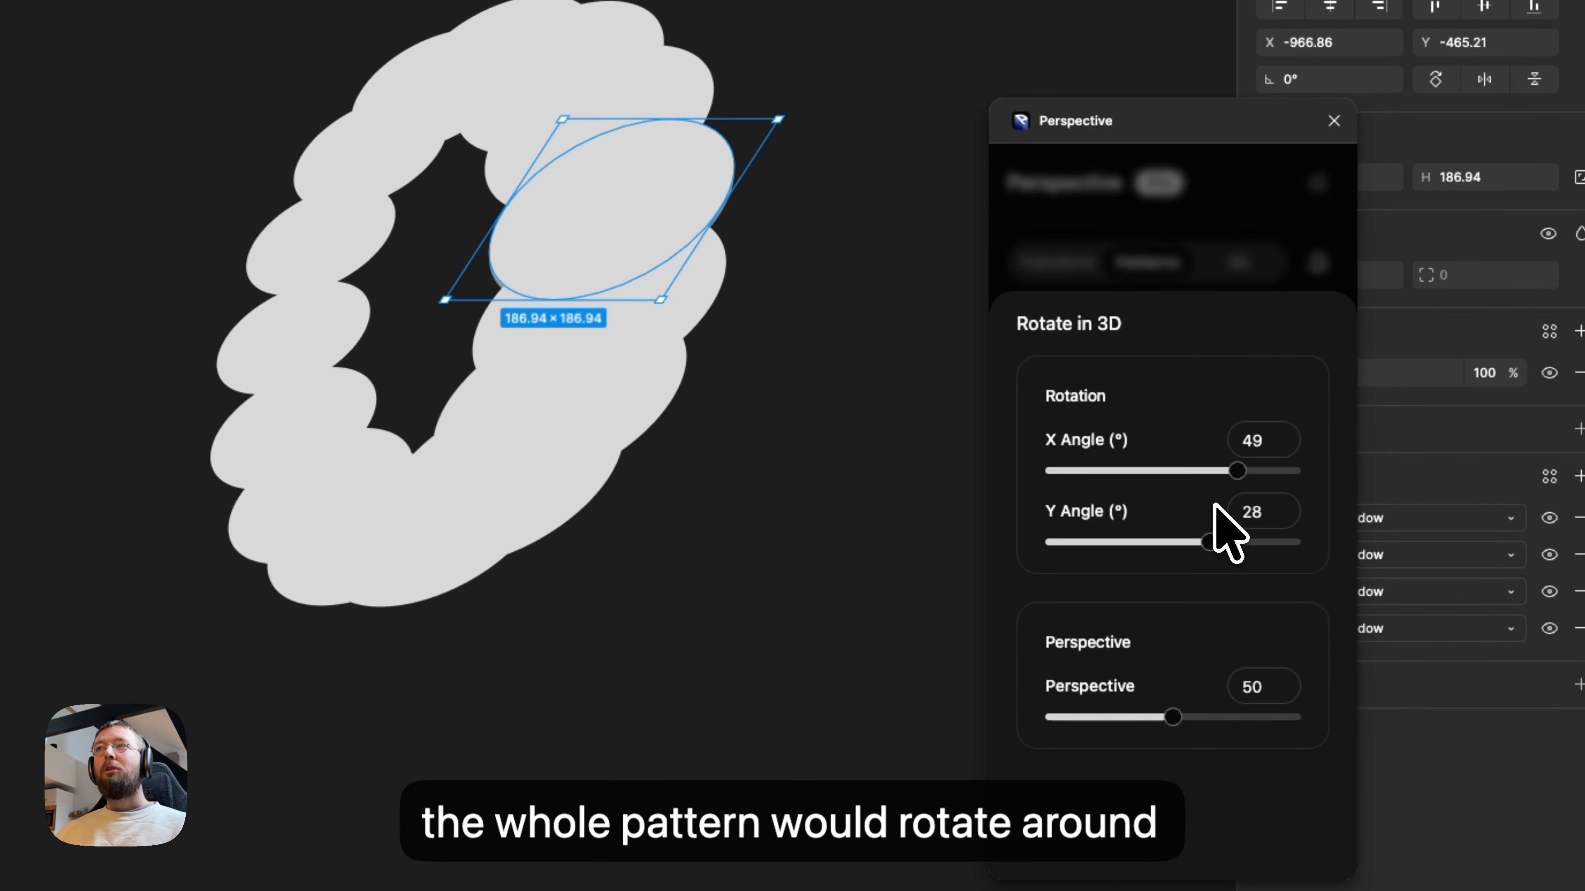
mouse_move(1237, 469)
left_mouse_down()
mouse_move(1259, 470)
mouse_move(1244, 472)
left_mouse_up()
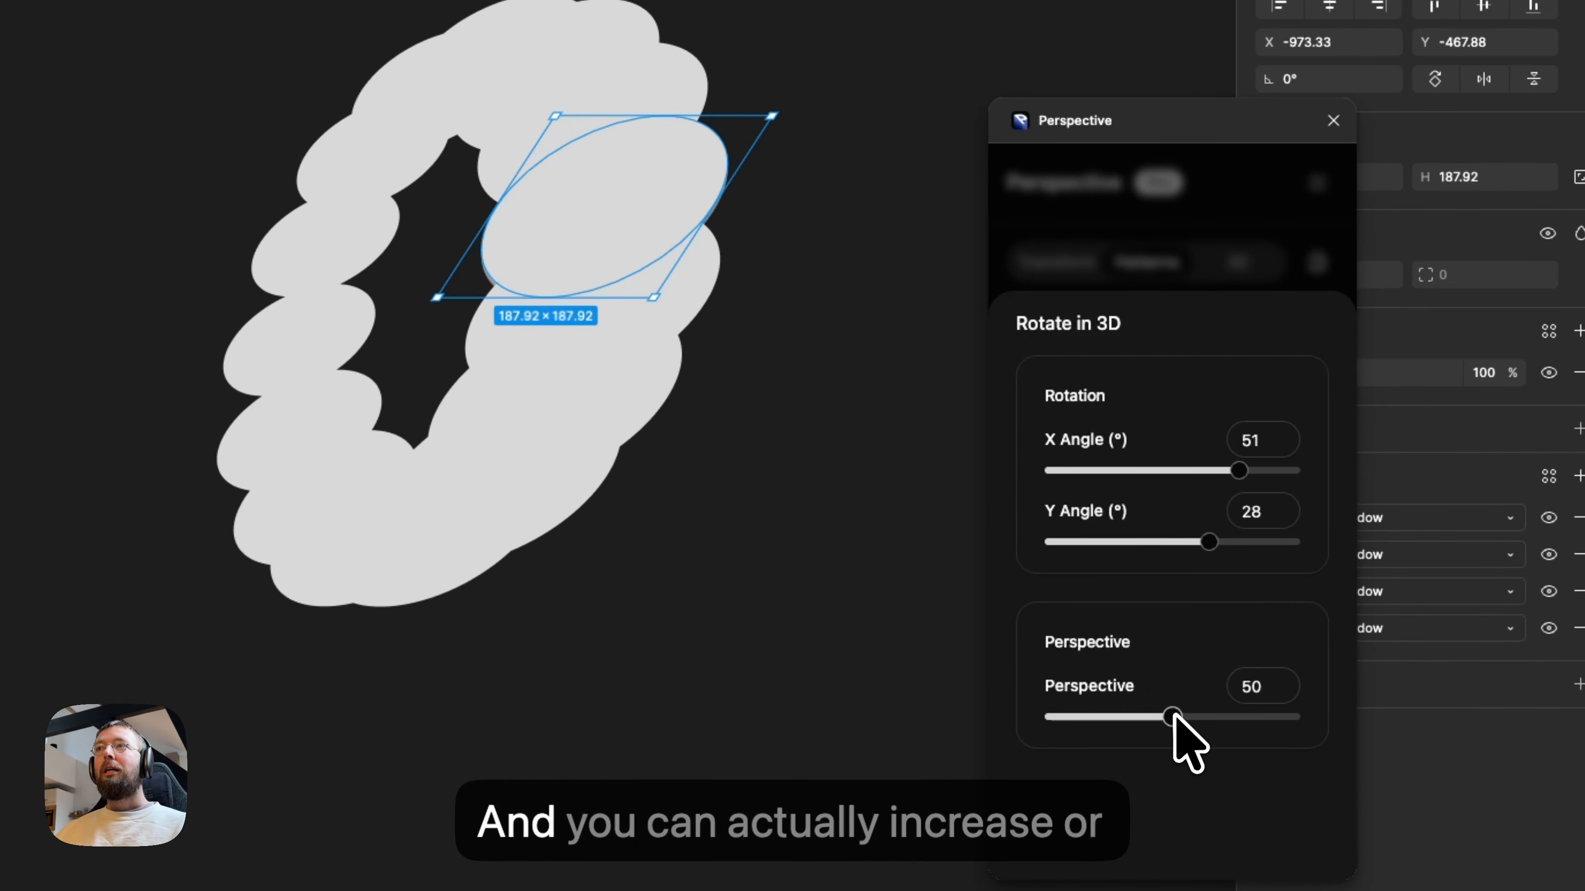
mouse_move(1172, 717)
left_mouse_down()
mouse_move(1266, 719)
mouse_move(1183, 717)
left_mouse_up()
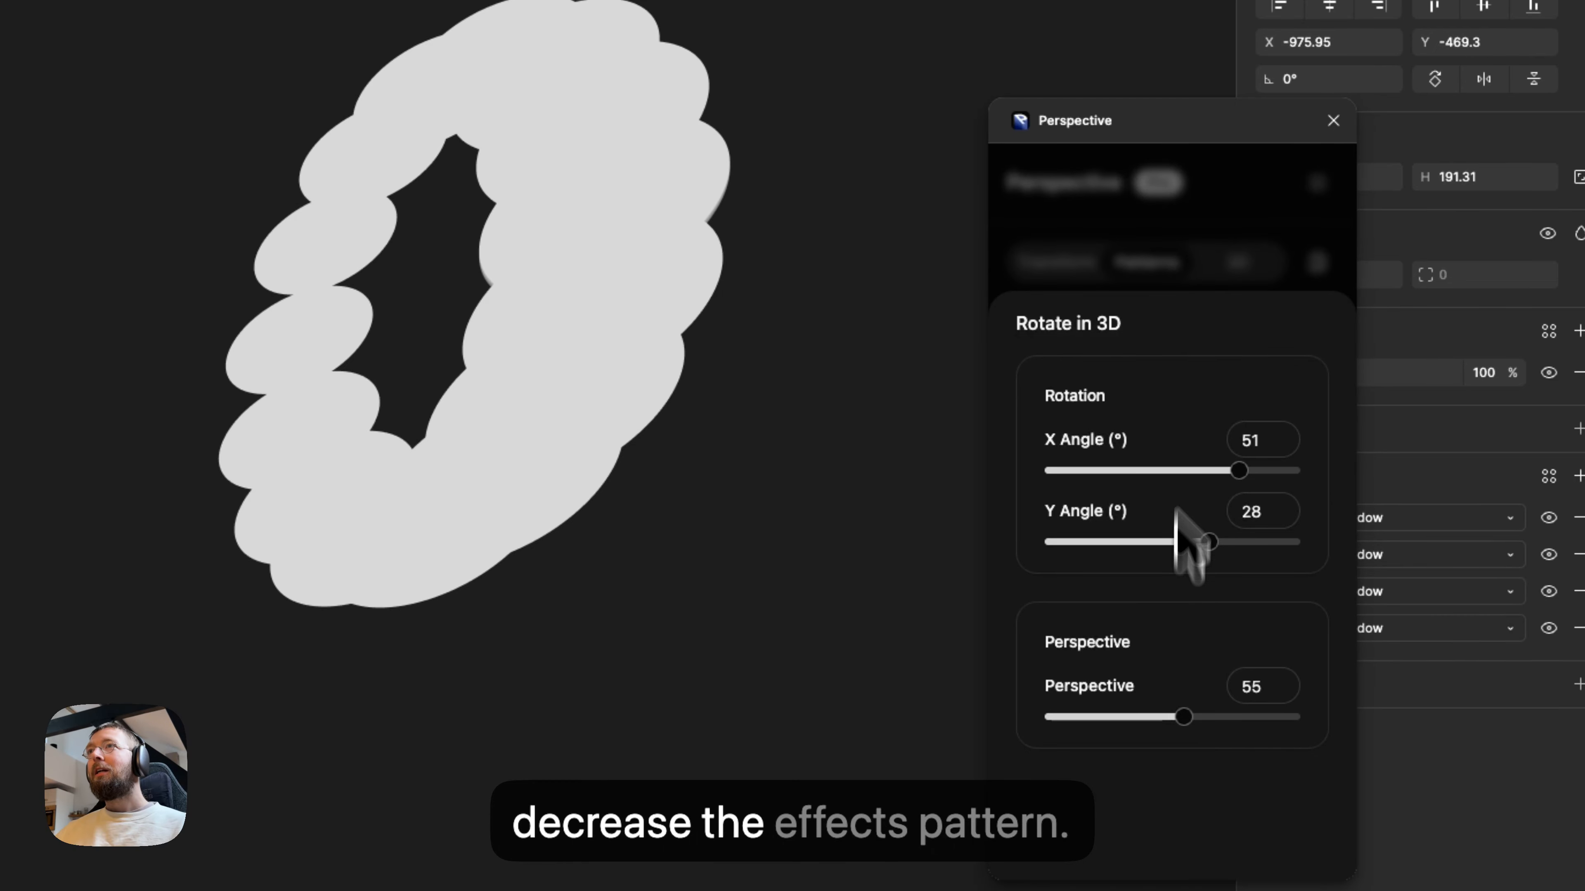
left_click(1203, 264)
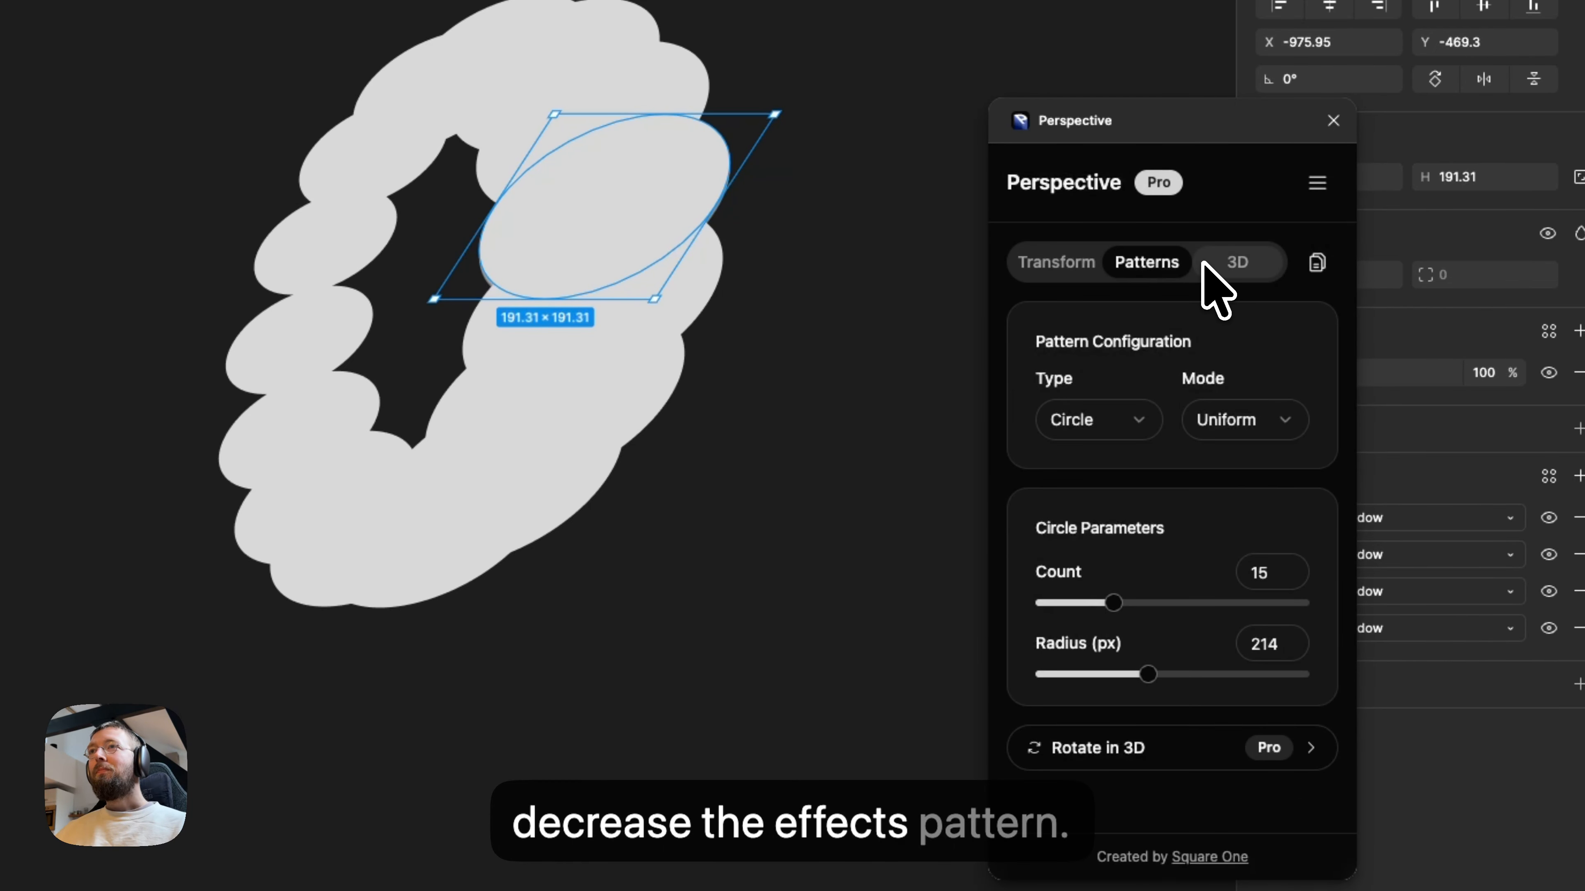
Switch the pattern to a 5 × 5 Grid with X gap 186 px and Y gap 247 px
left_click(1112, 427)
left_click(1082, 504)
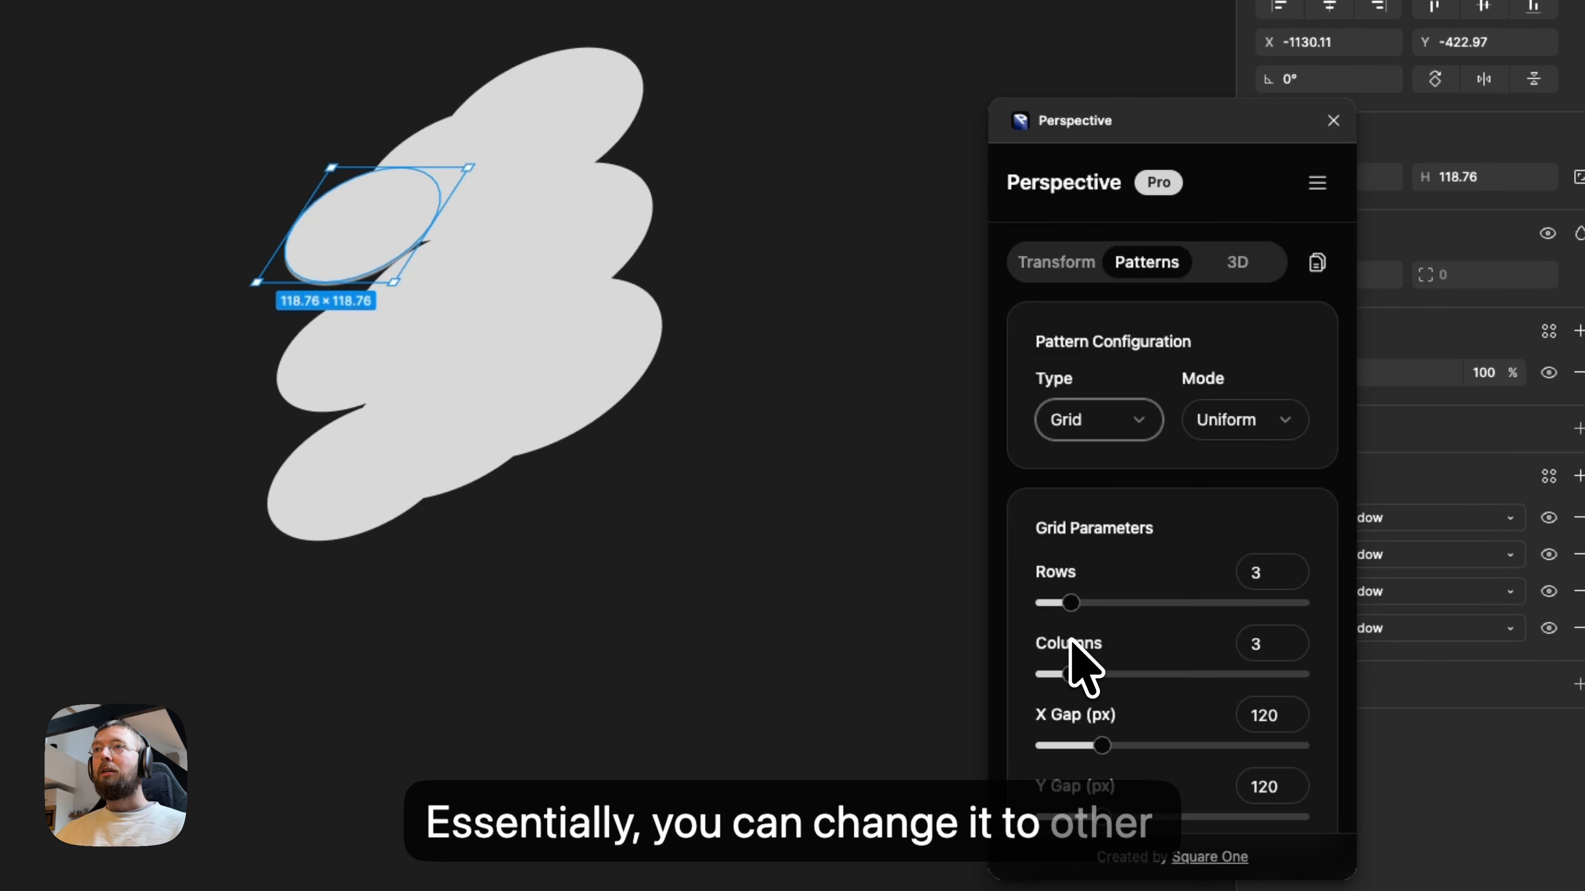
left_click_drag(1095, 736, 1192, 747)
left_click_drag(1103, 818, 1168, 819)
left_click_drag(1071, 604, 1096, 605)
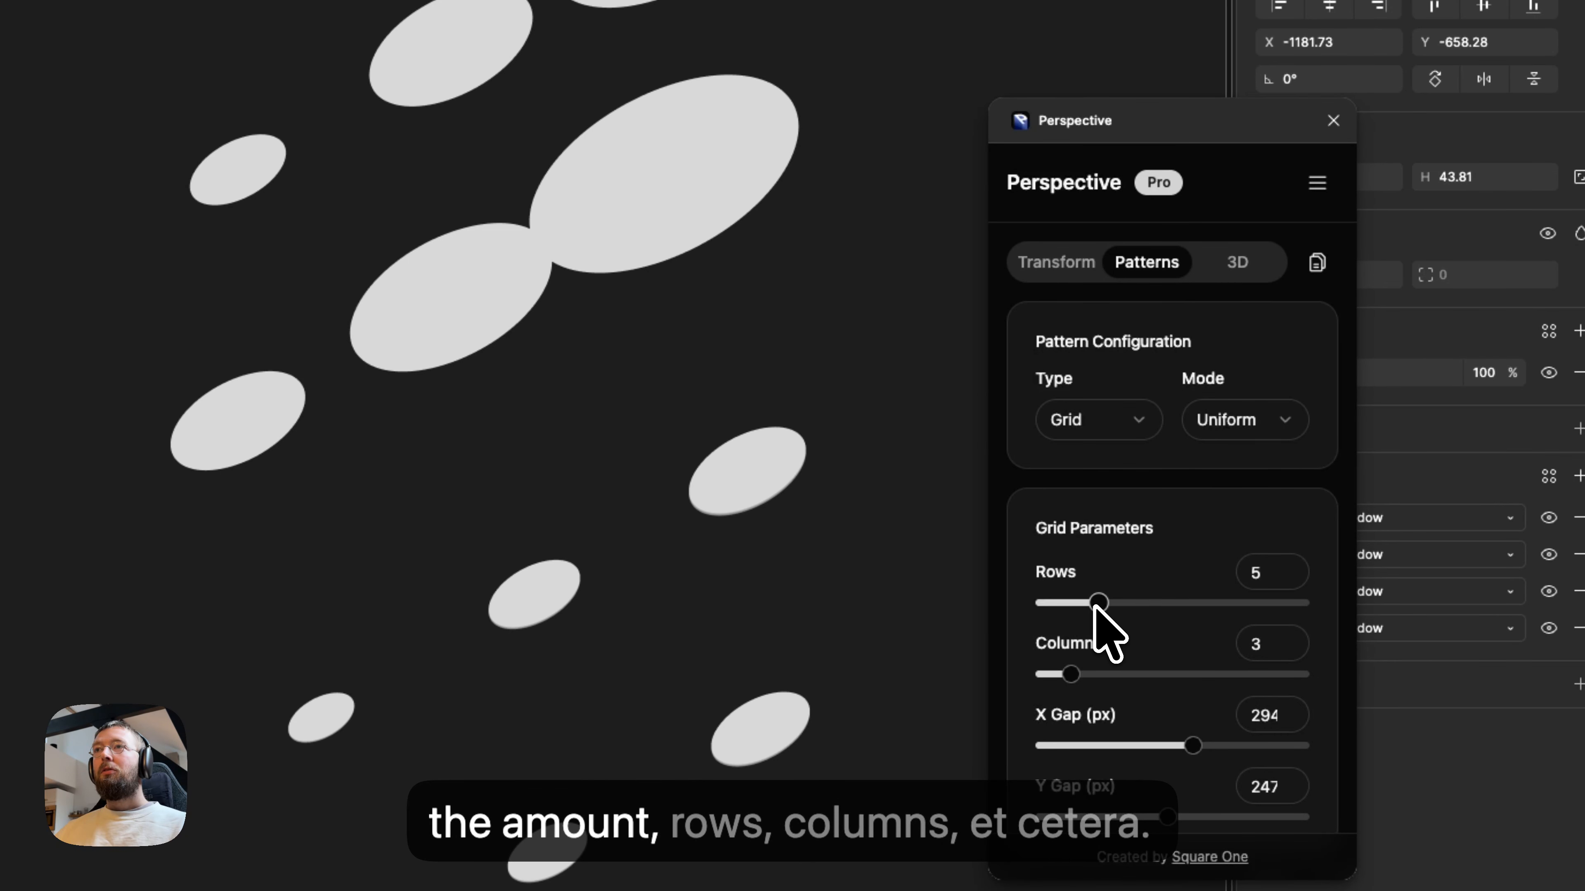
left_click_drag(1070, 673, 1096, 674)
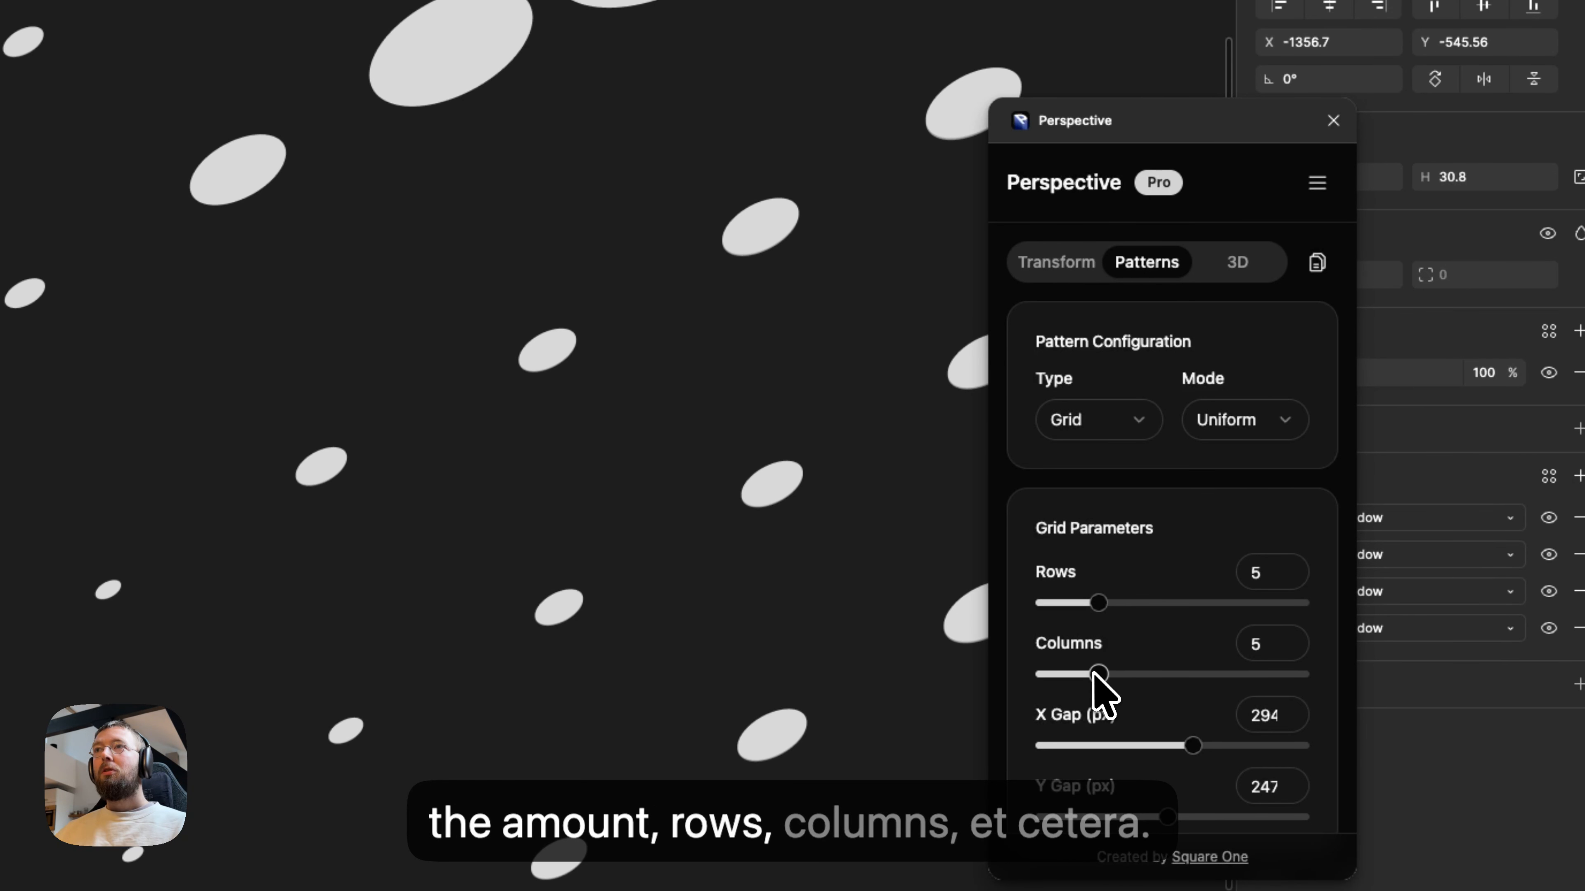
mouse_move(1192, 746)
left_mouse_down()
mouse_move(1059, 746)
mouse_move(1135, 746)
left_mouse_up()
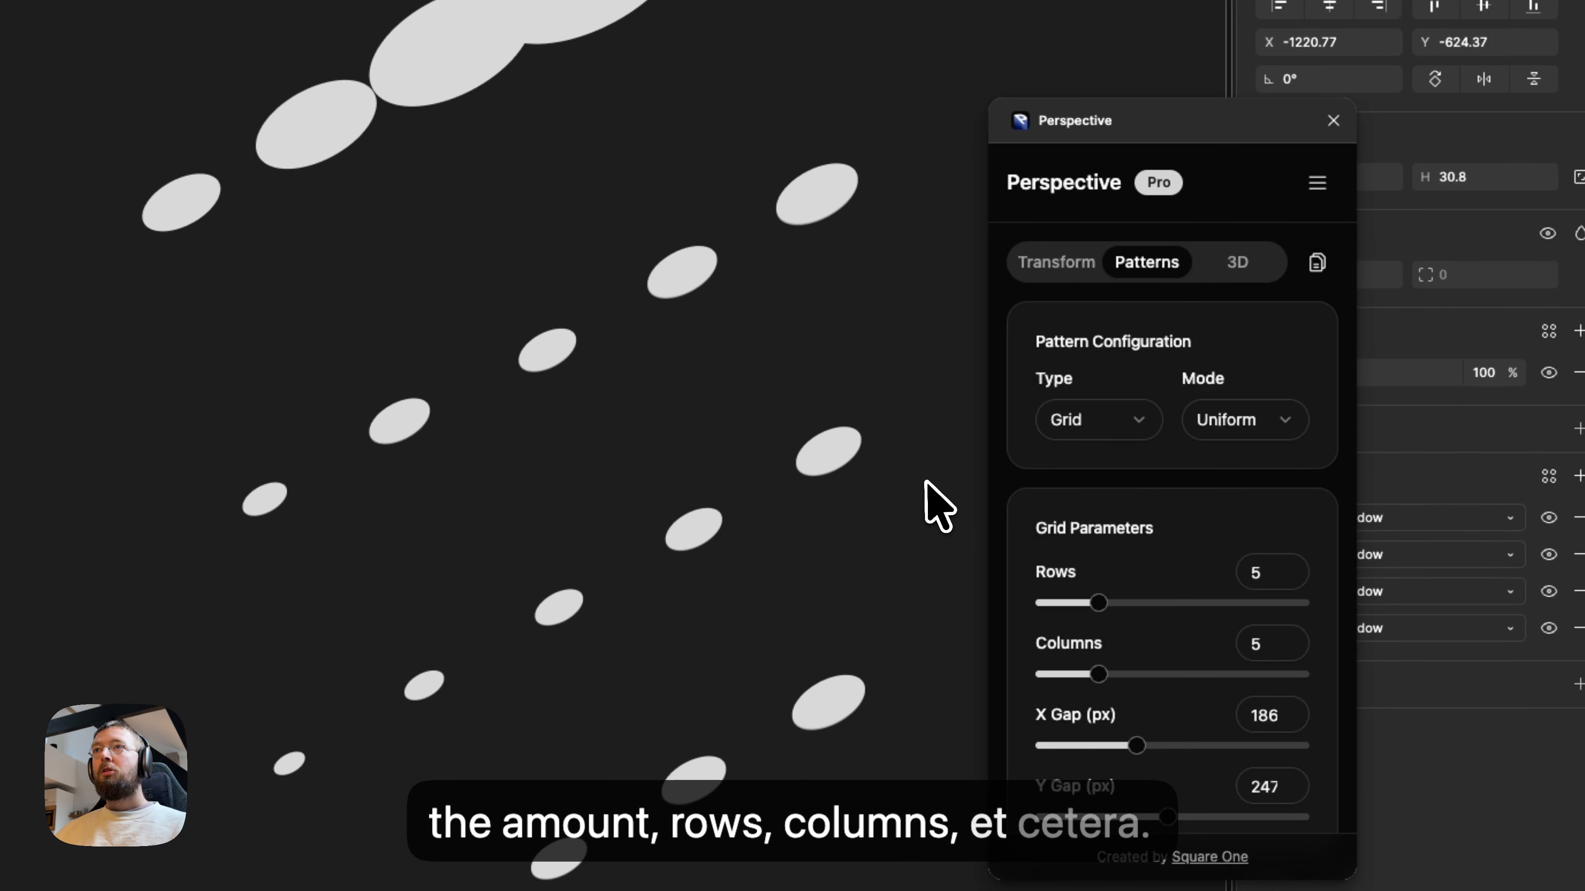
Undo the pattern back to one circle and duplicate it to the right as Ellipse 2
key("super+z")
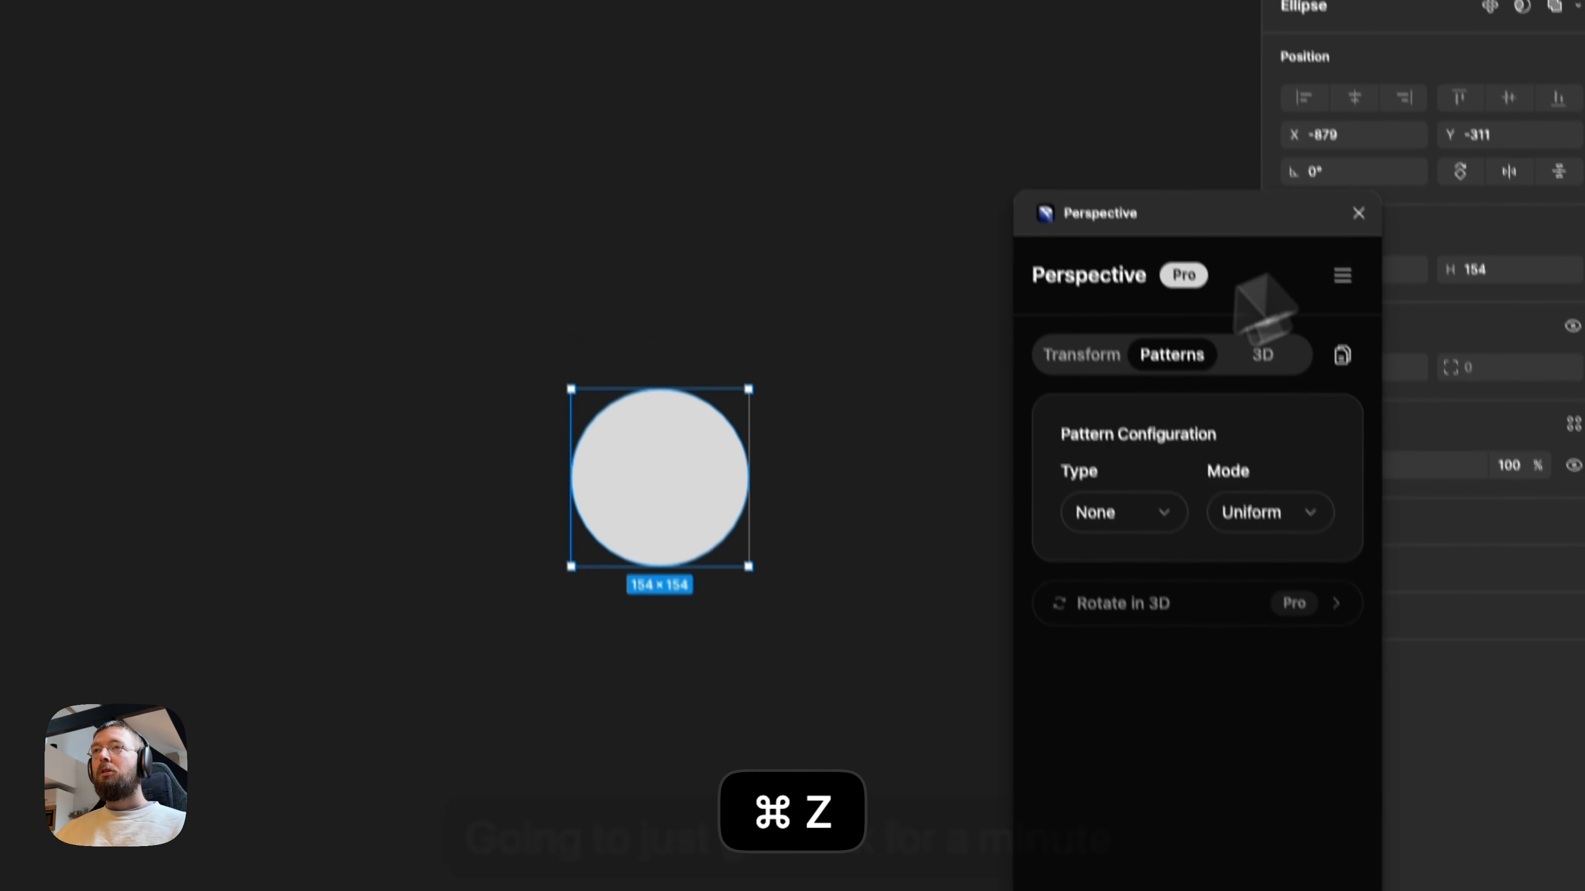
left_click(842, 317)
scroll(843, 315, "right", 4)
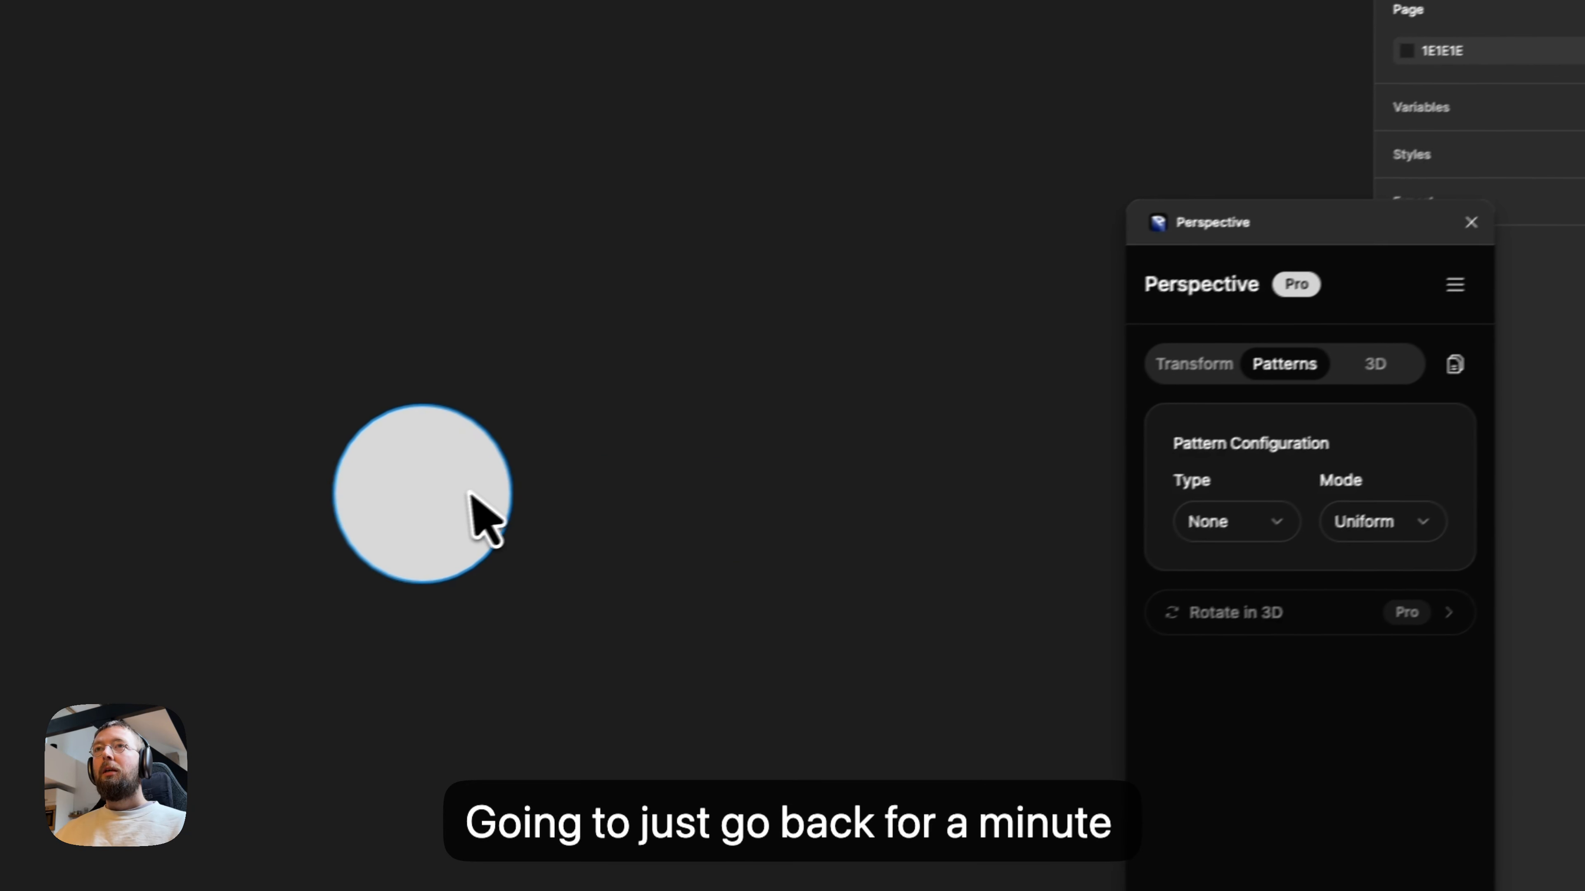
left_click_drag(375, 533, 862, 530)
left_click_drag(1011, 497, 1015, 495)
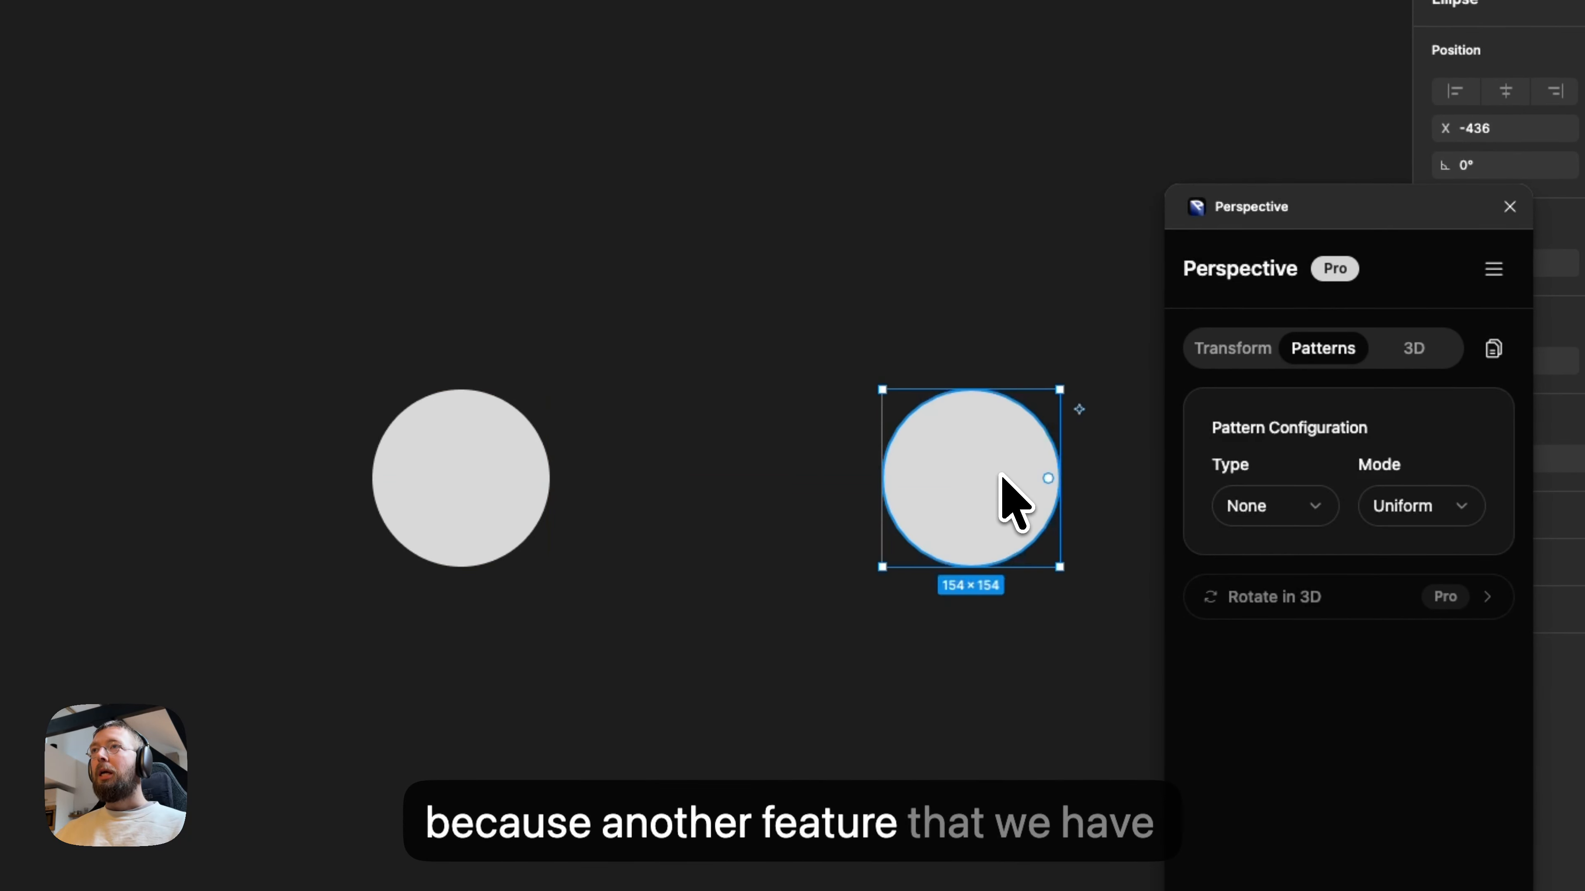
scroll(1015, 495, "right", 3)
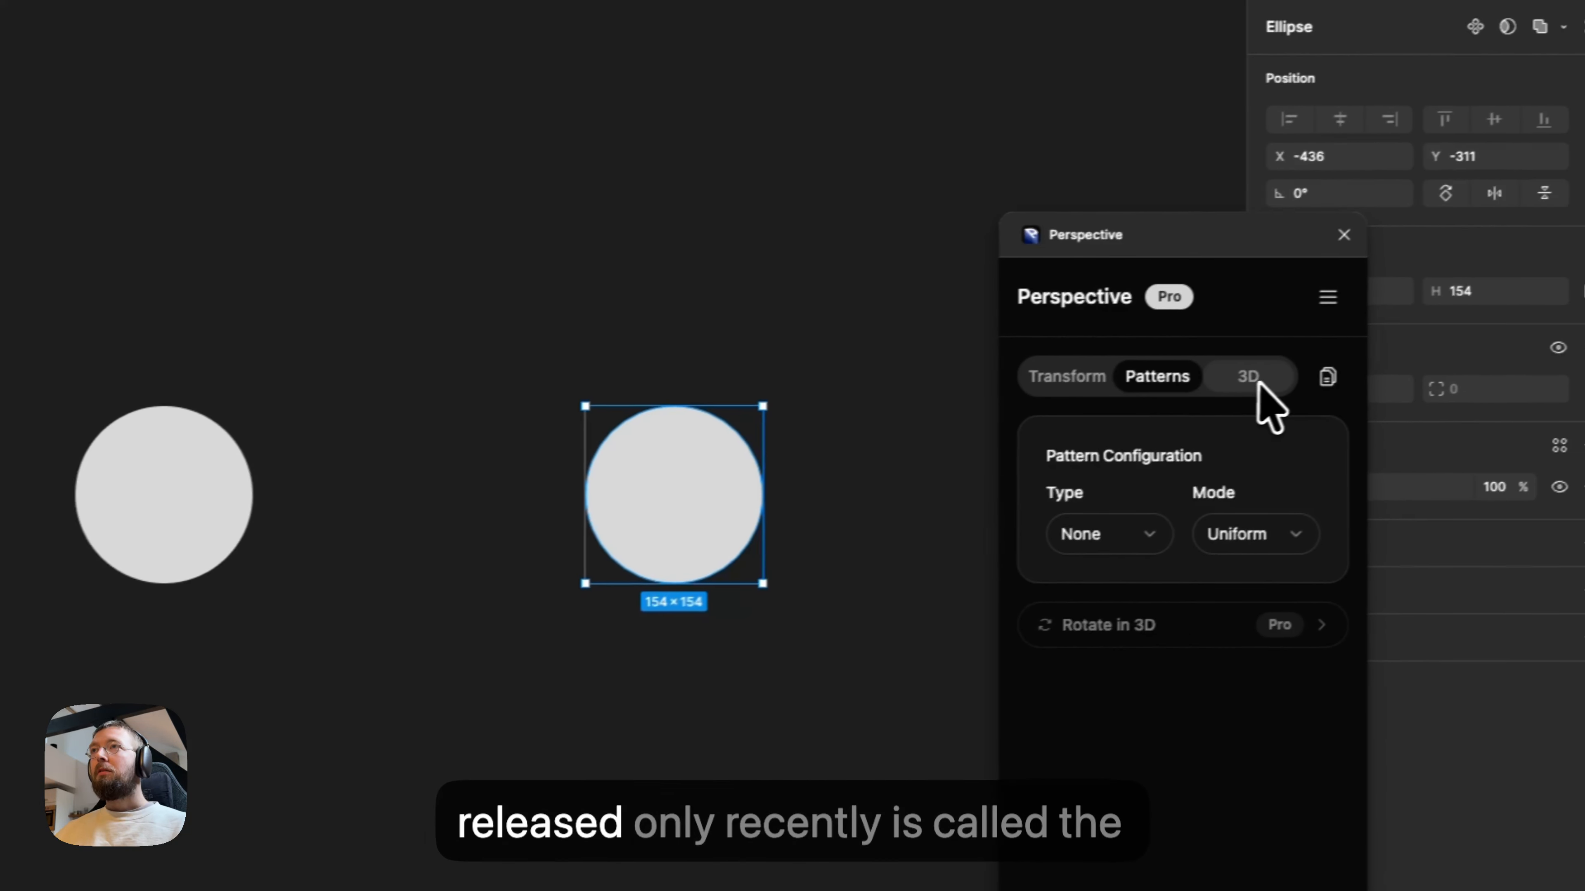
left_click(1256, 381)
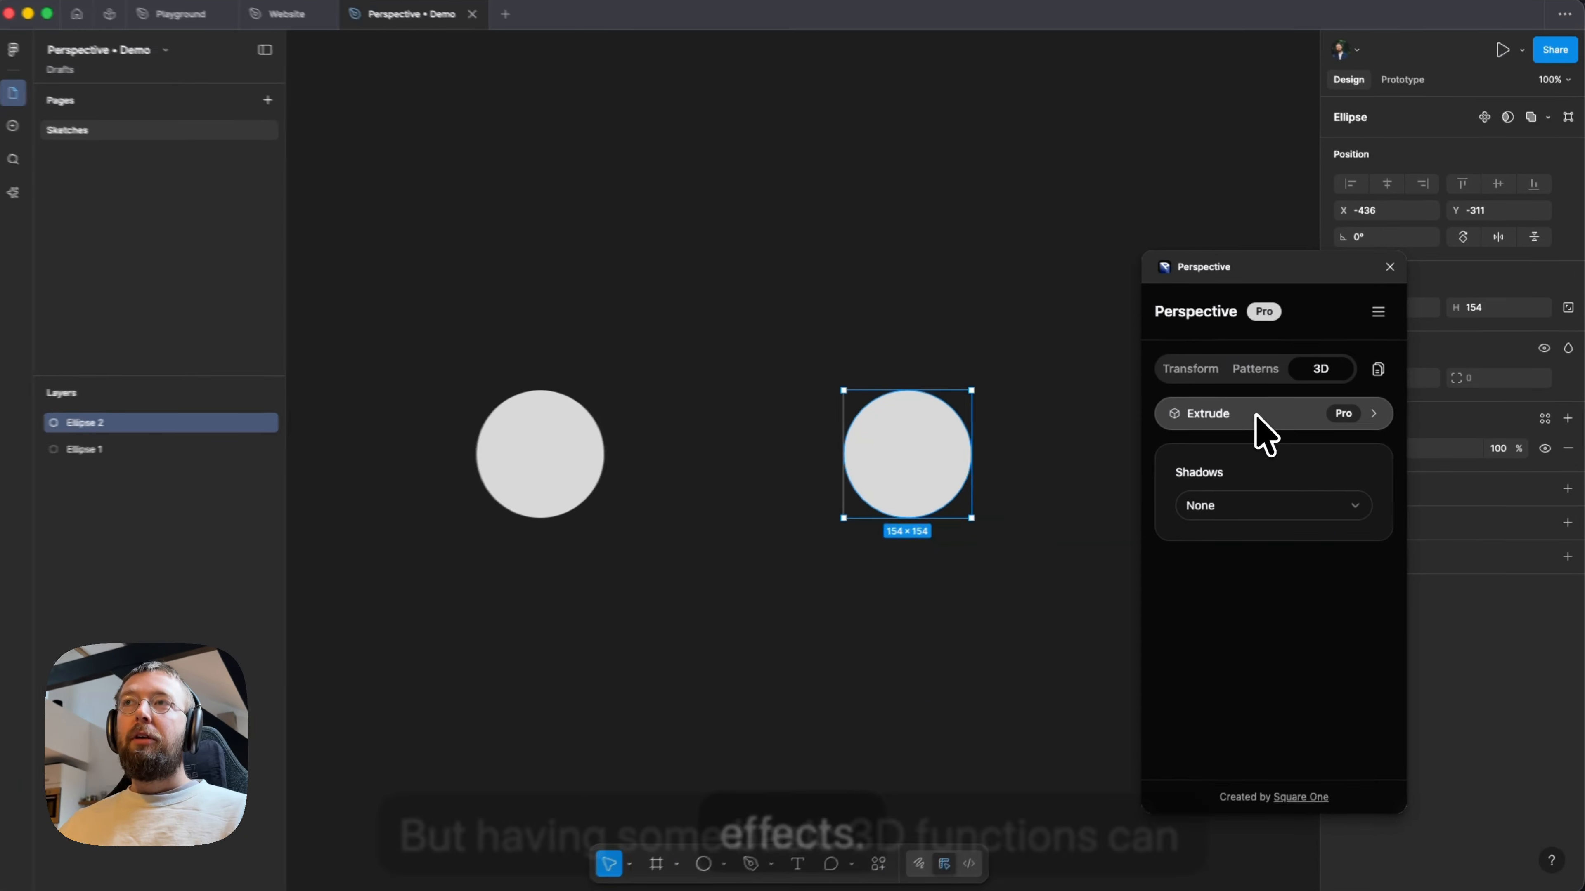
Show Ellipse 2's Extrude settings: Bottom Right direction, Depth 50, Smooth 32, Caps on
left_click(1250, 417)
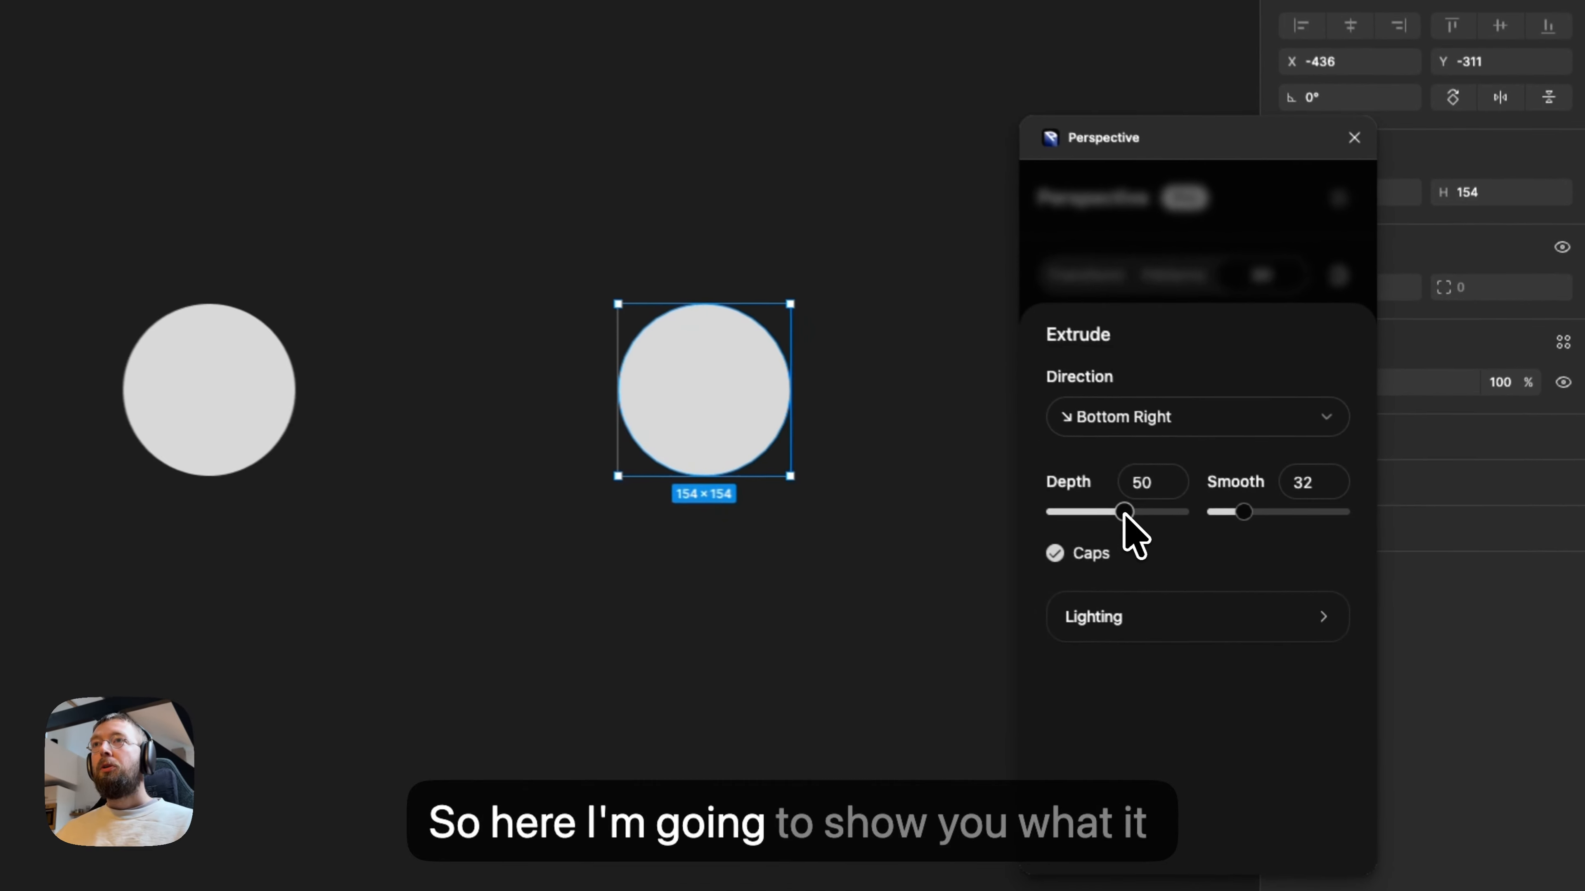
Set Ellipse 2's extrusion depth to 146 toward the bottom right
left_click_drag(1221, 545, 1223, 546)
left_click_drag(1117, 509, 1125, 509)
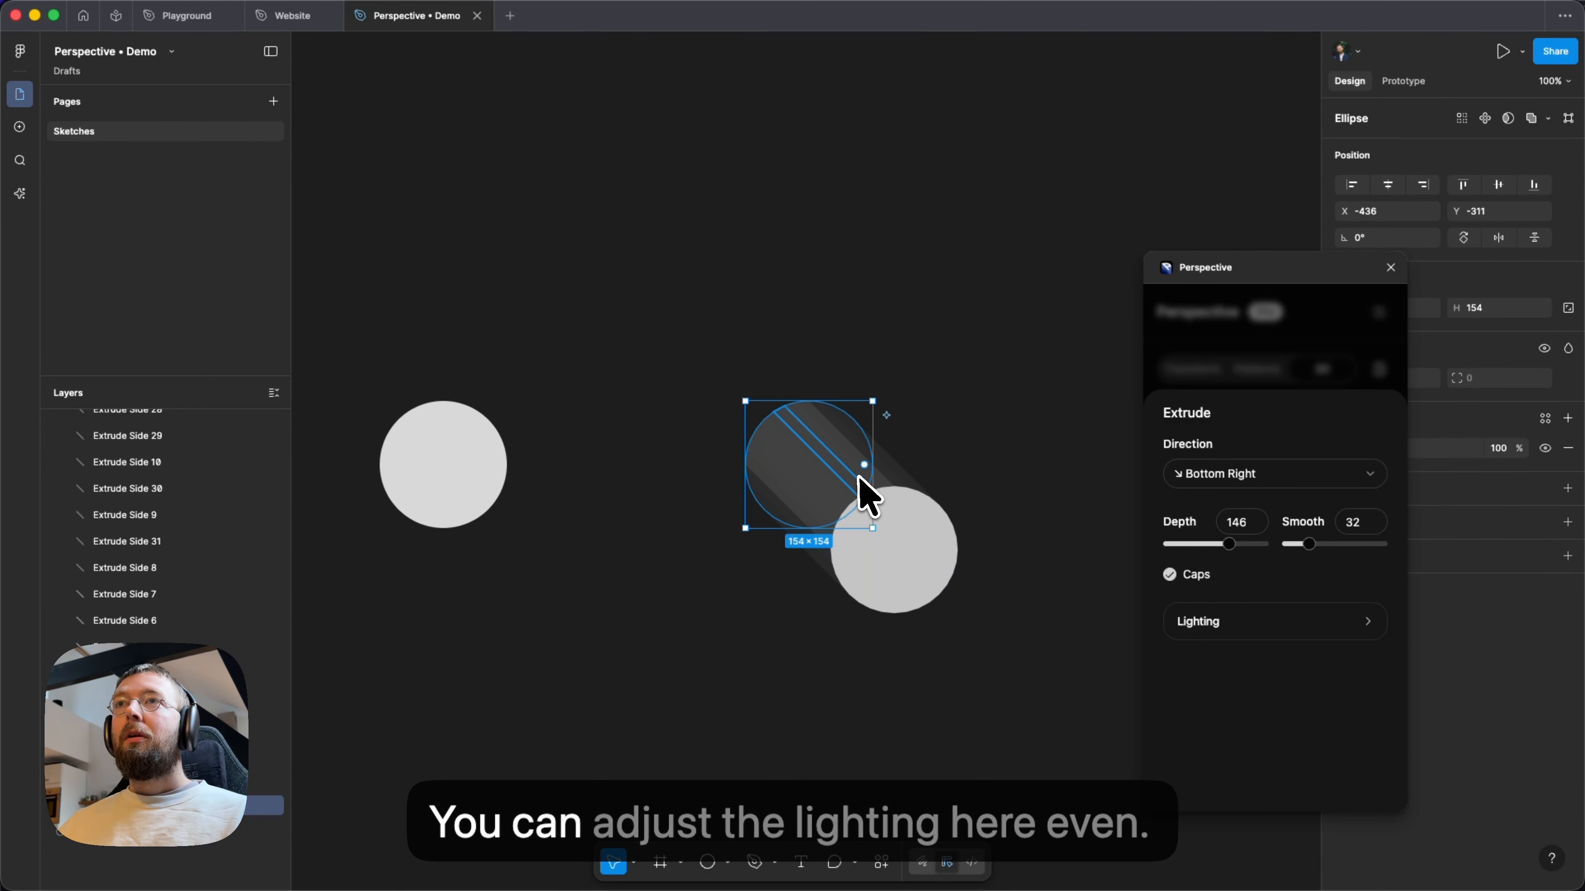
scroll(866, 495, "up", 3)
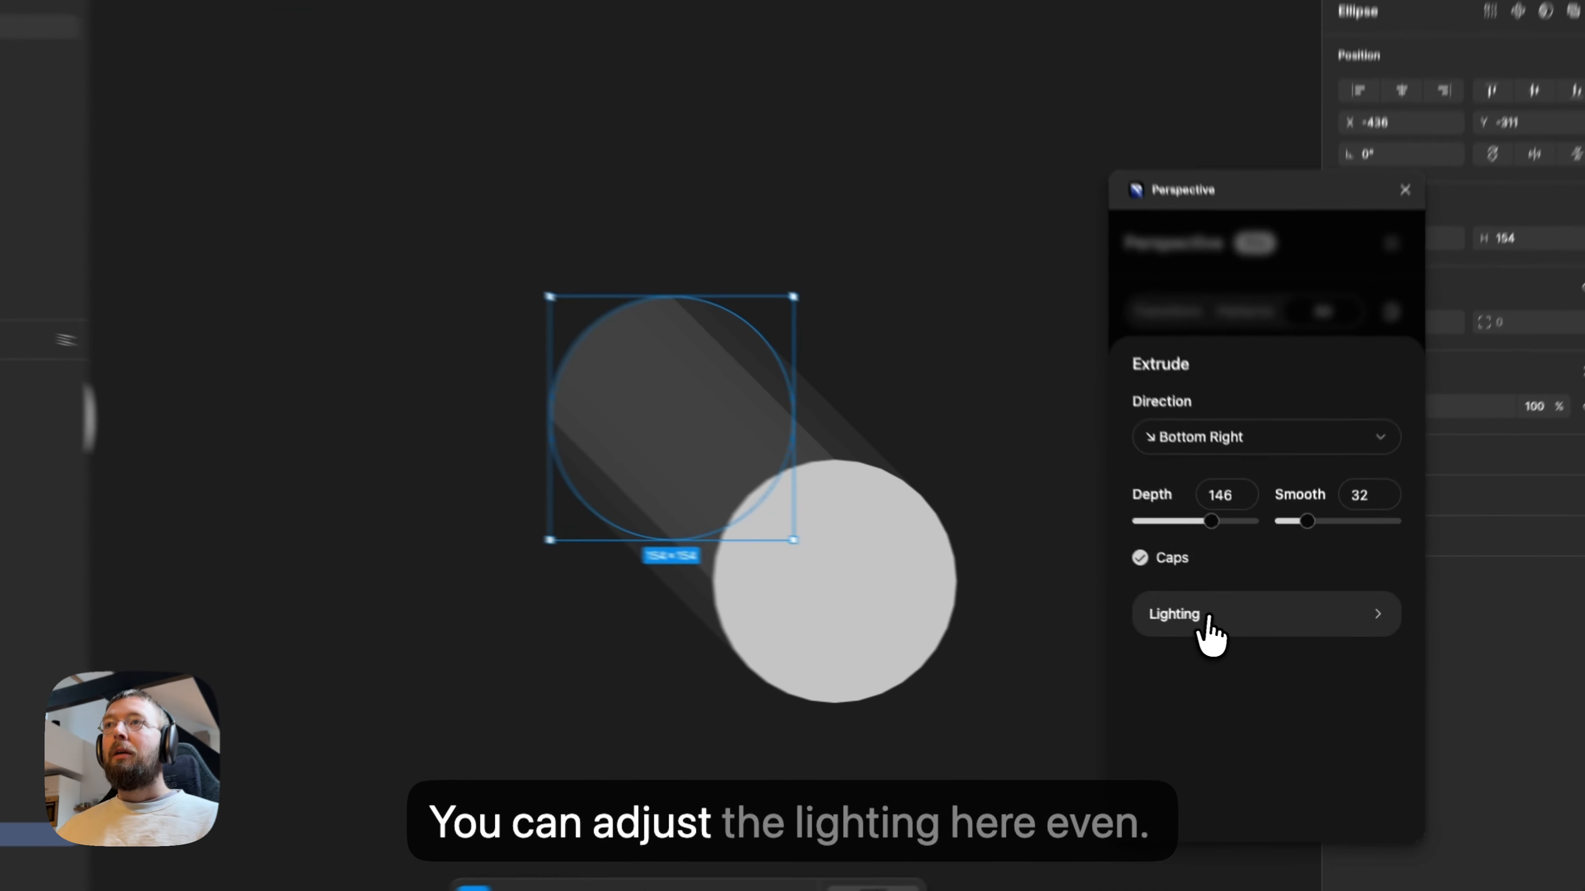
Set the cylinder's lighting to colour #ffbdbd, Ambient 33 and Direction X 0.3
left_click(1208, 618)
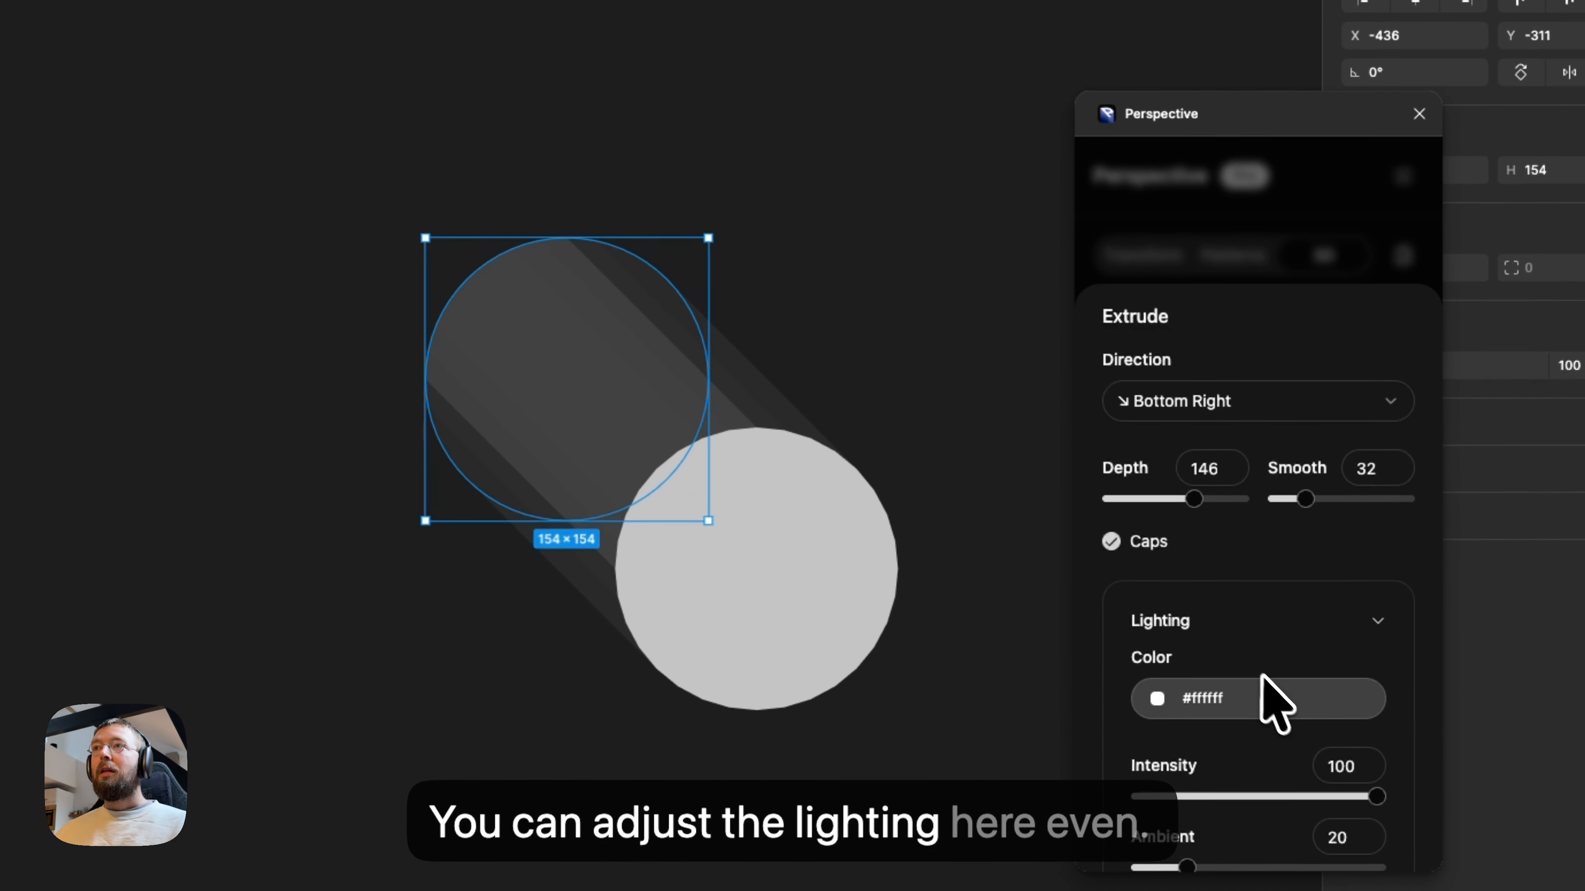
scroll(1291, 703, "down", 3)
left_click_drag(1186, 632, 1217, 632)
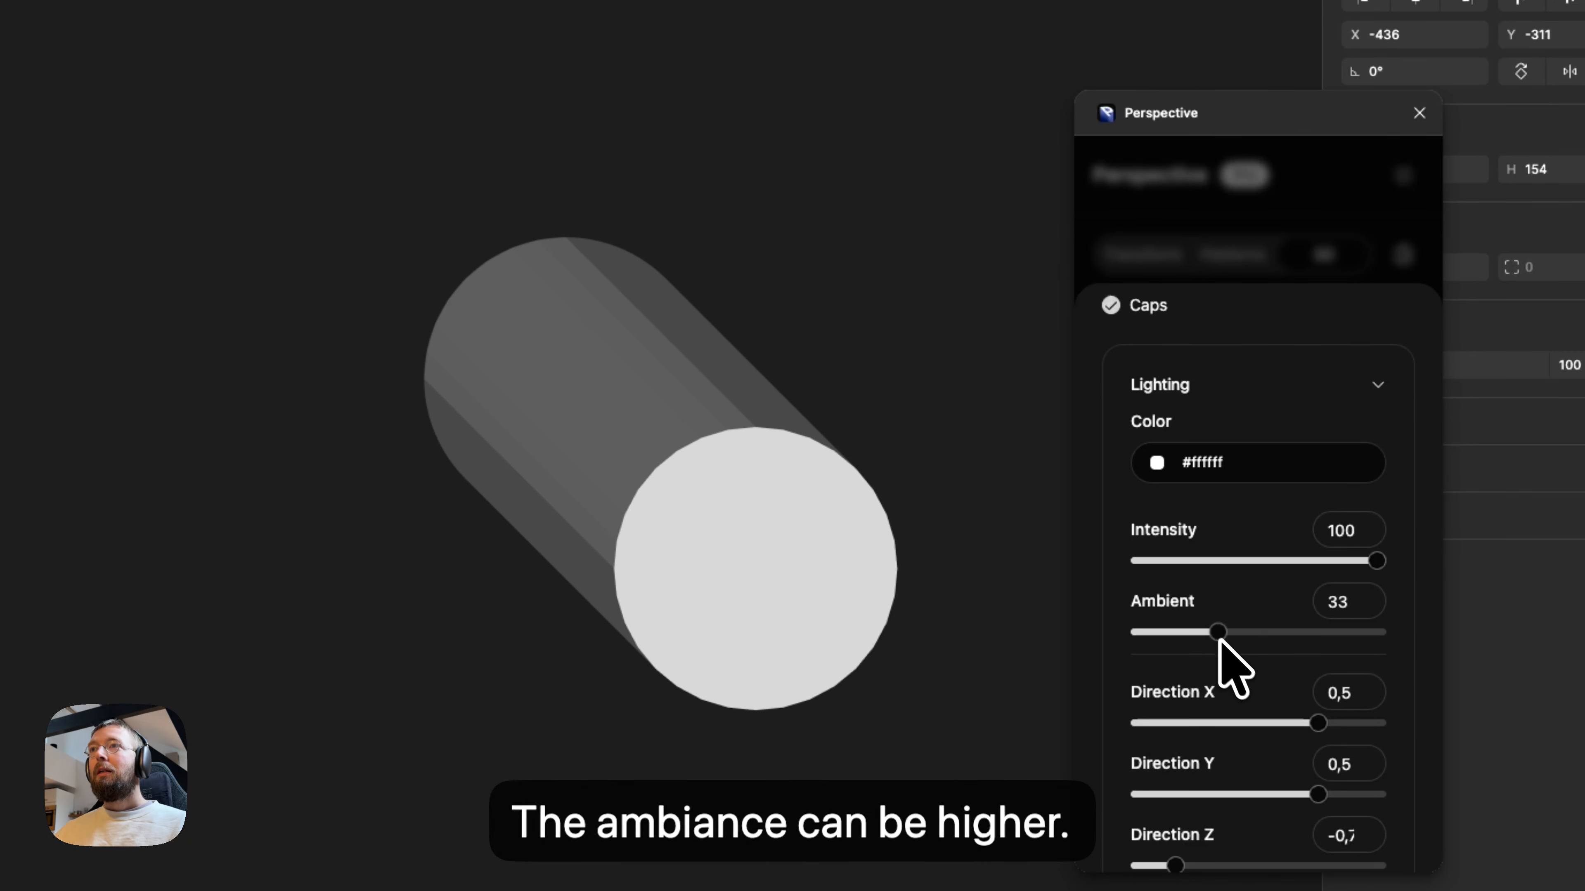
scroll(1221, 646, "down", 1)
mouse_move(1297, 673)
left_mouse_down()
mouse_move(1275, 672)
mouse_move(1295, 667)
left_mouse_up()
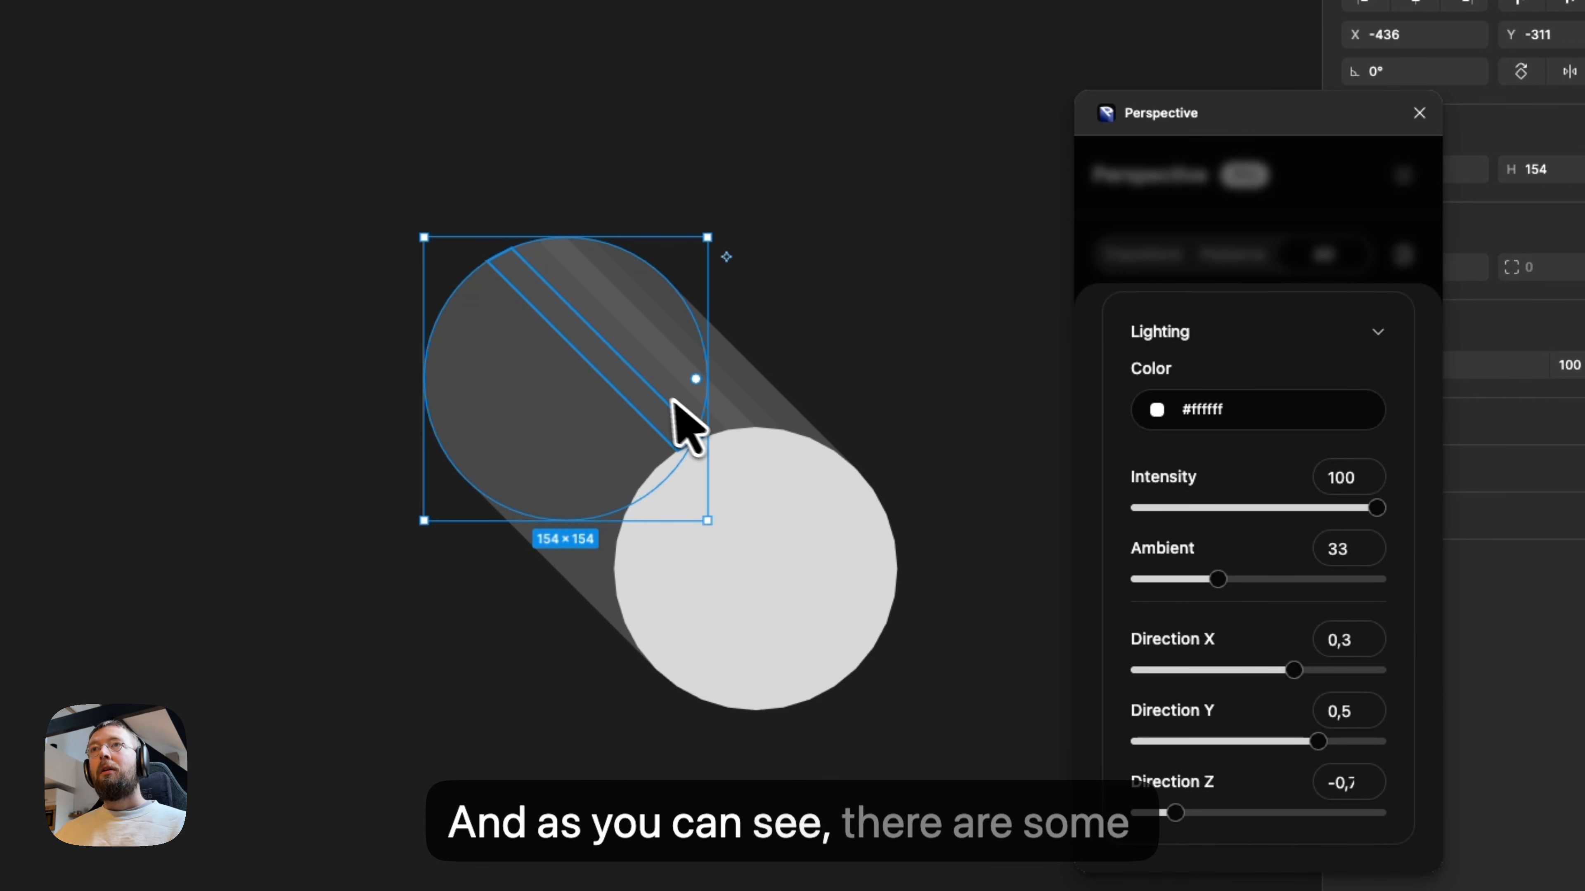
scroll(661, 418, "up", 6)
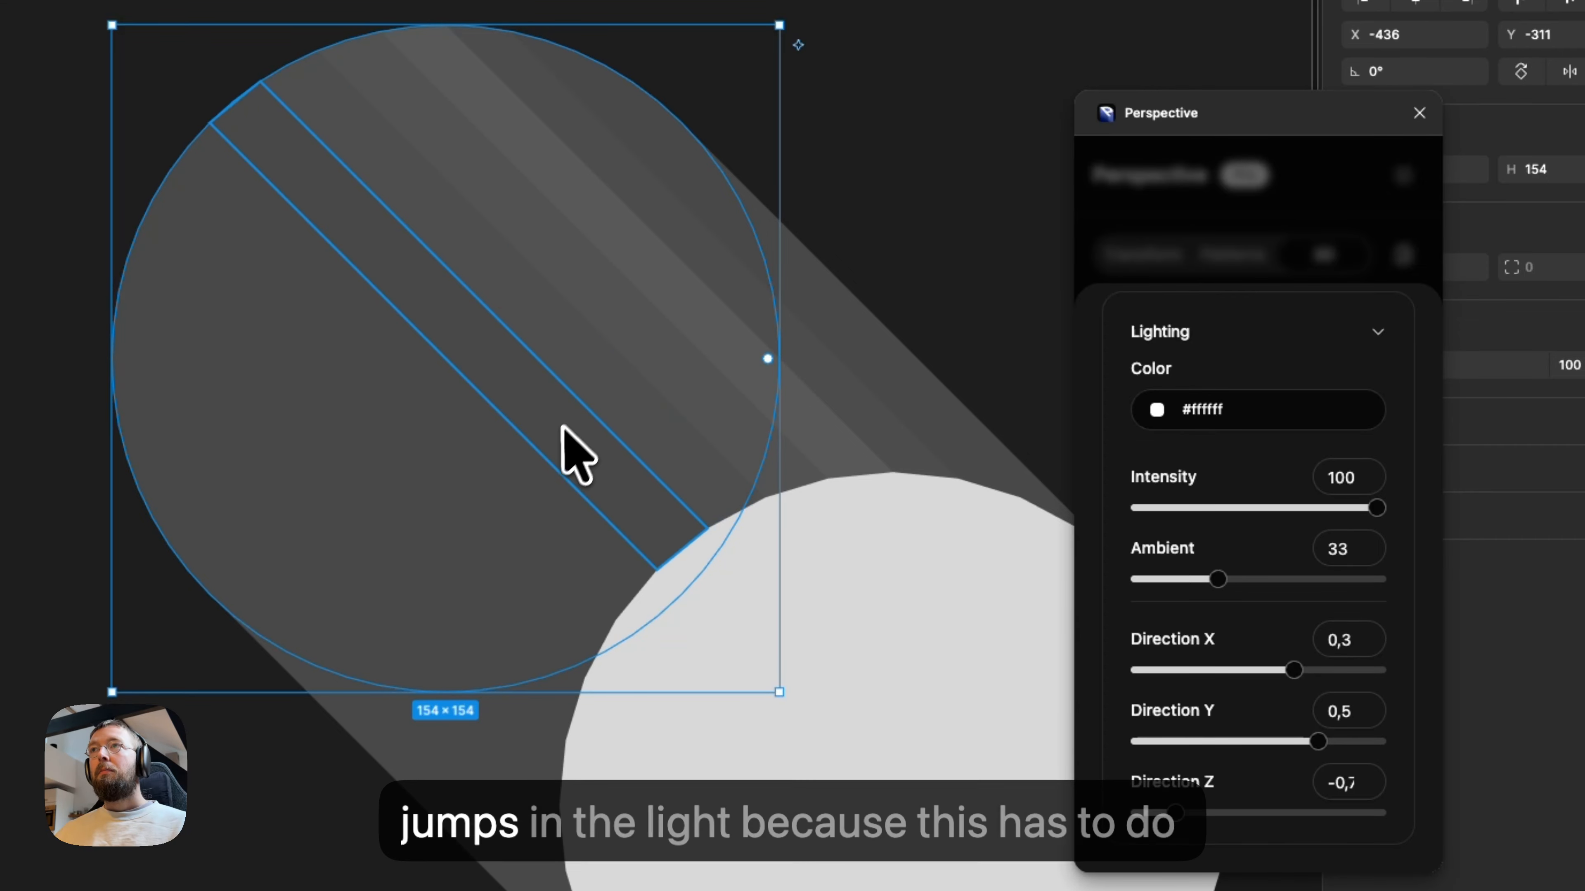
left_click(1154, 409)
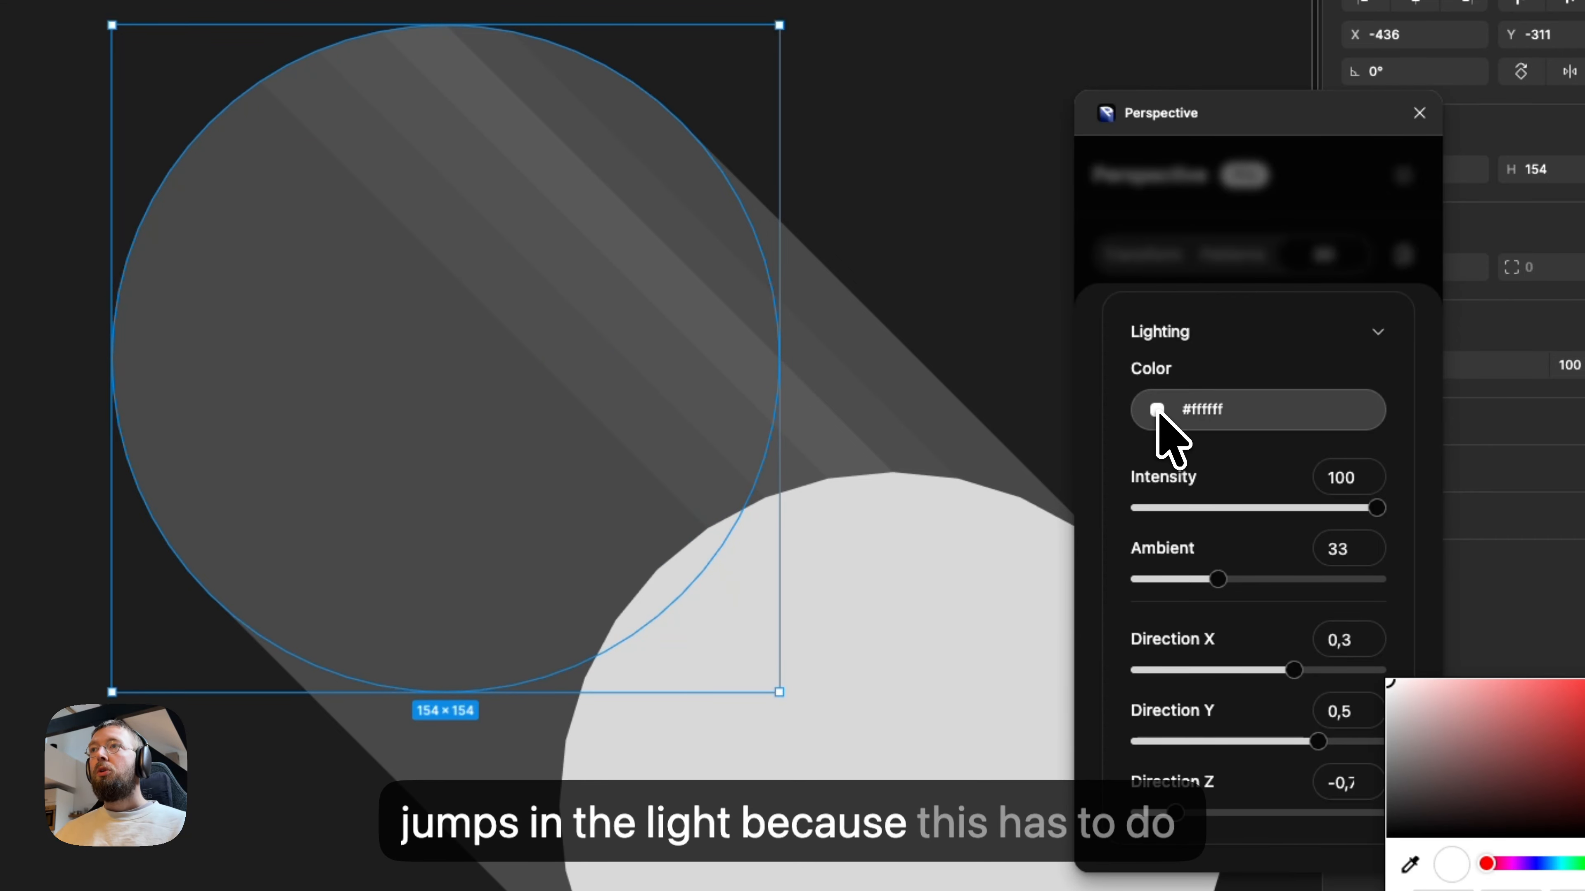
left_click(1435, 688)
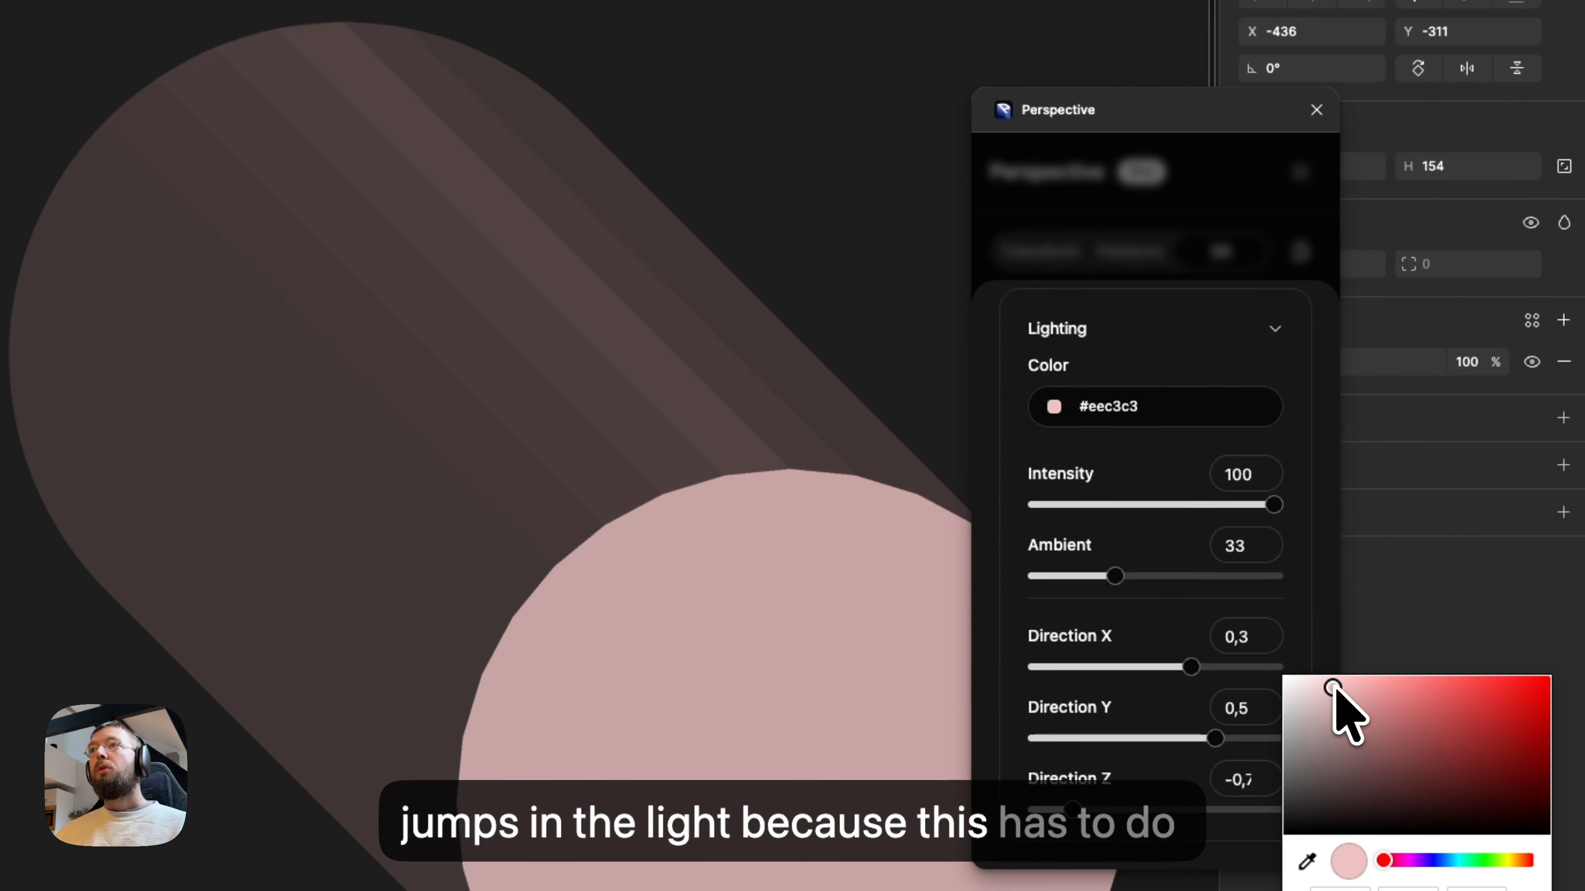
left_click_drag(1334, 687, 1350, 678)
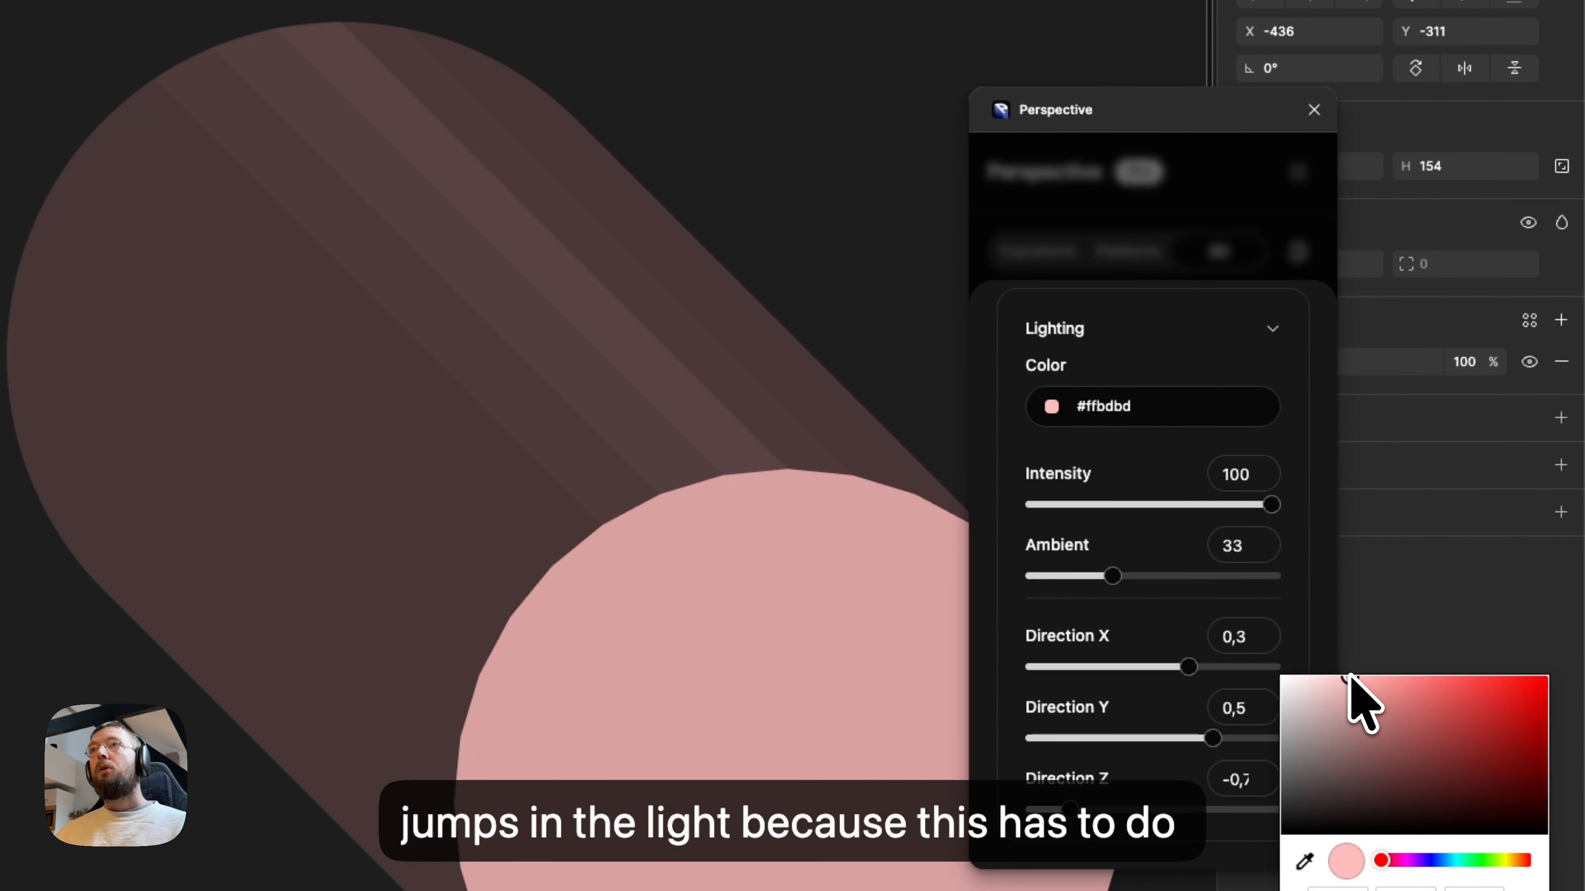
left_click(1110, 340)
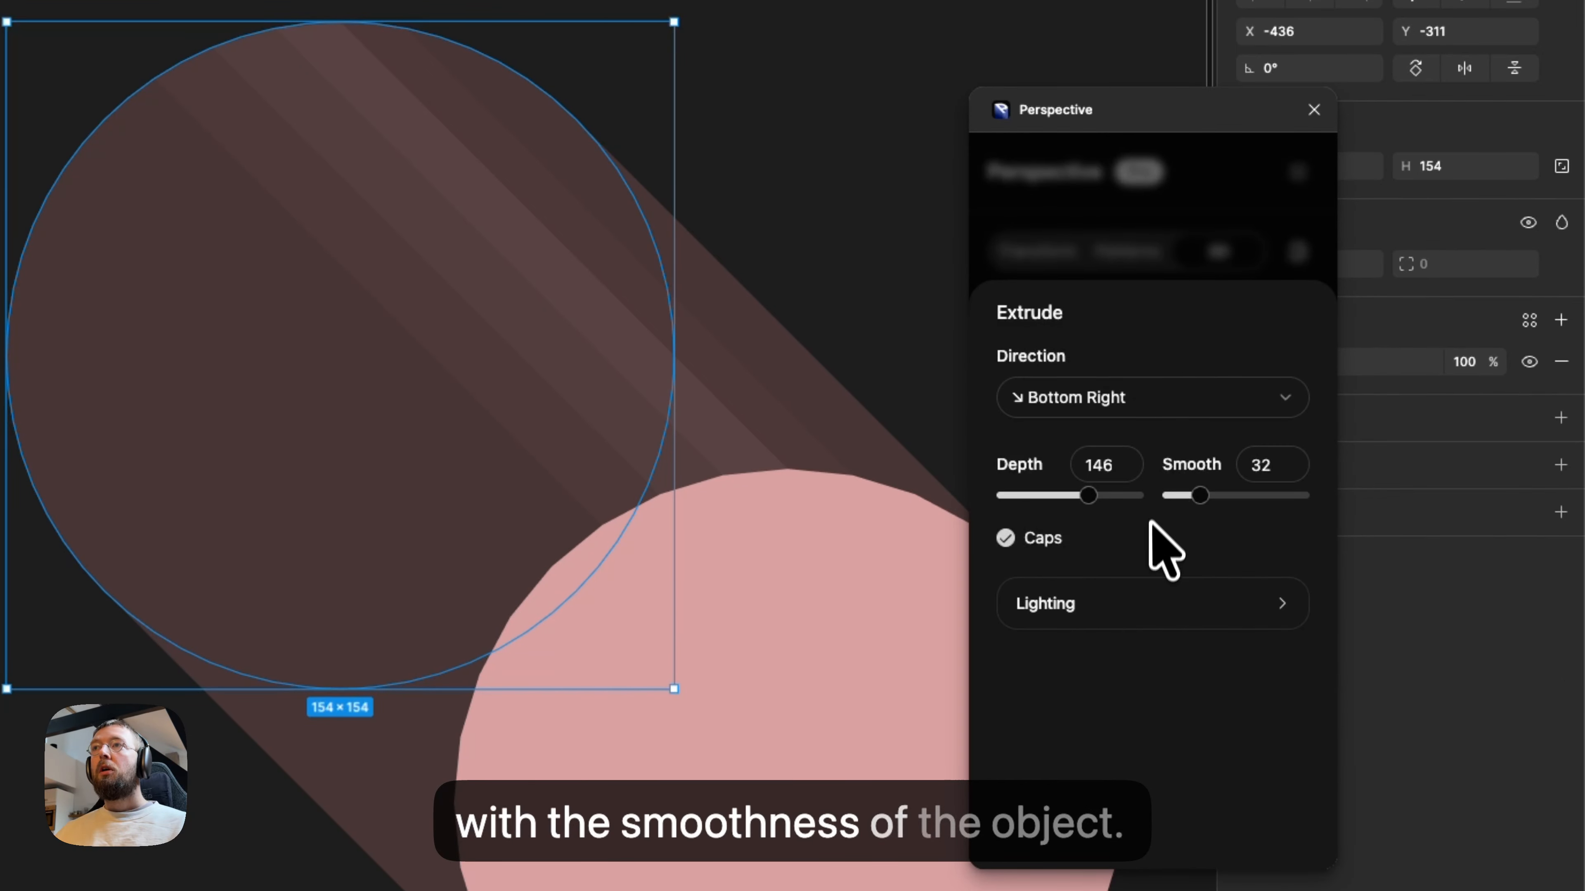
Give the extruded cylinder a faceted low-poly look with Smooth set to 16
left_click_drag(1201, 497, 1260, 499)
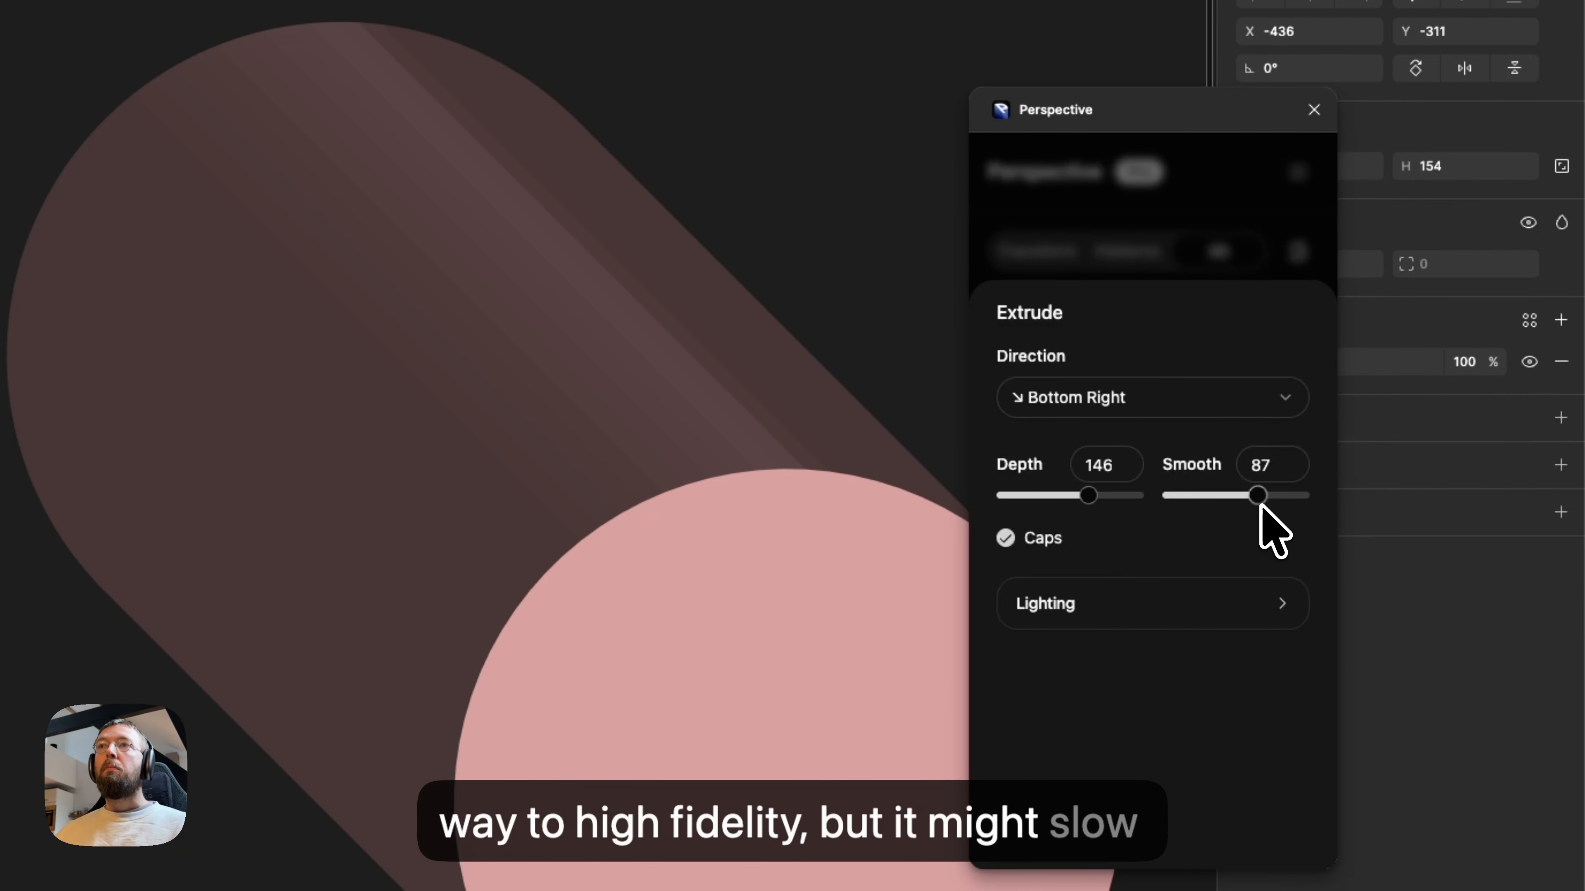
left_click(1188, 496)
left_click_drag(1185, 494, 1165, 494)
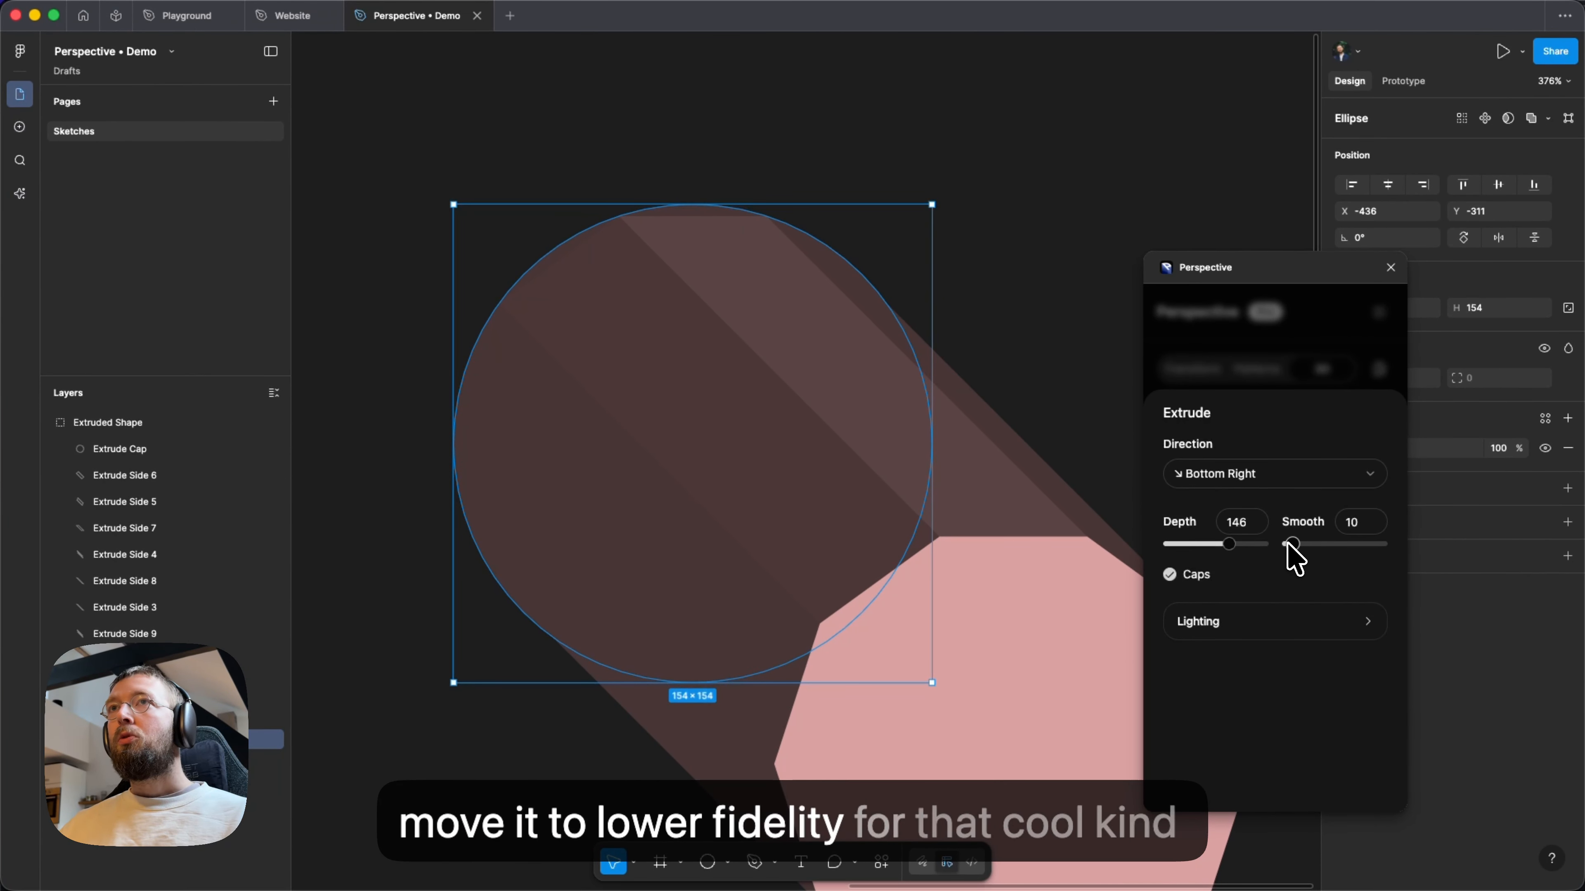
left_click_drag(1288, 545, 1291, 545)
left_click(1370, 519)
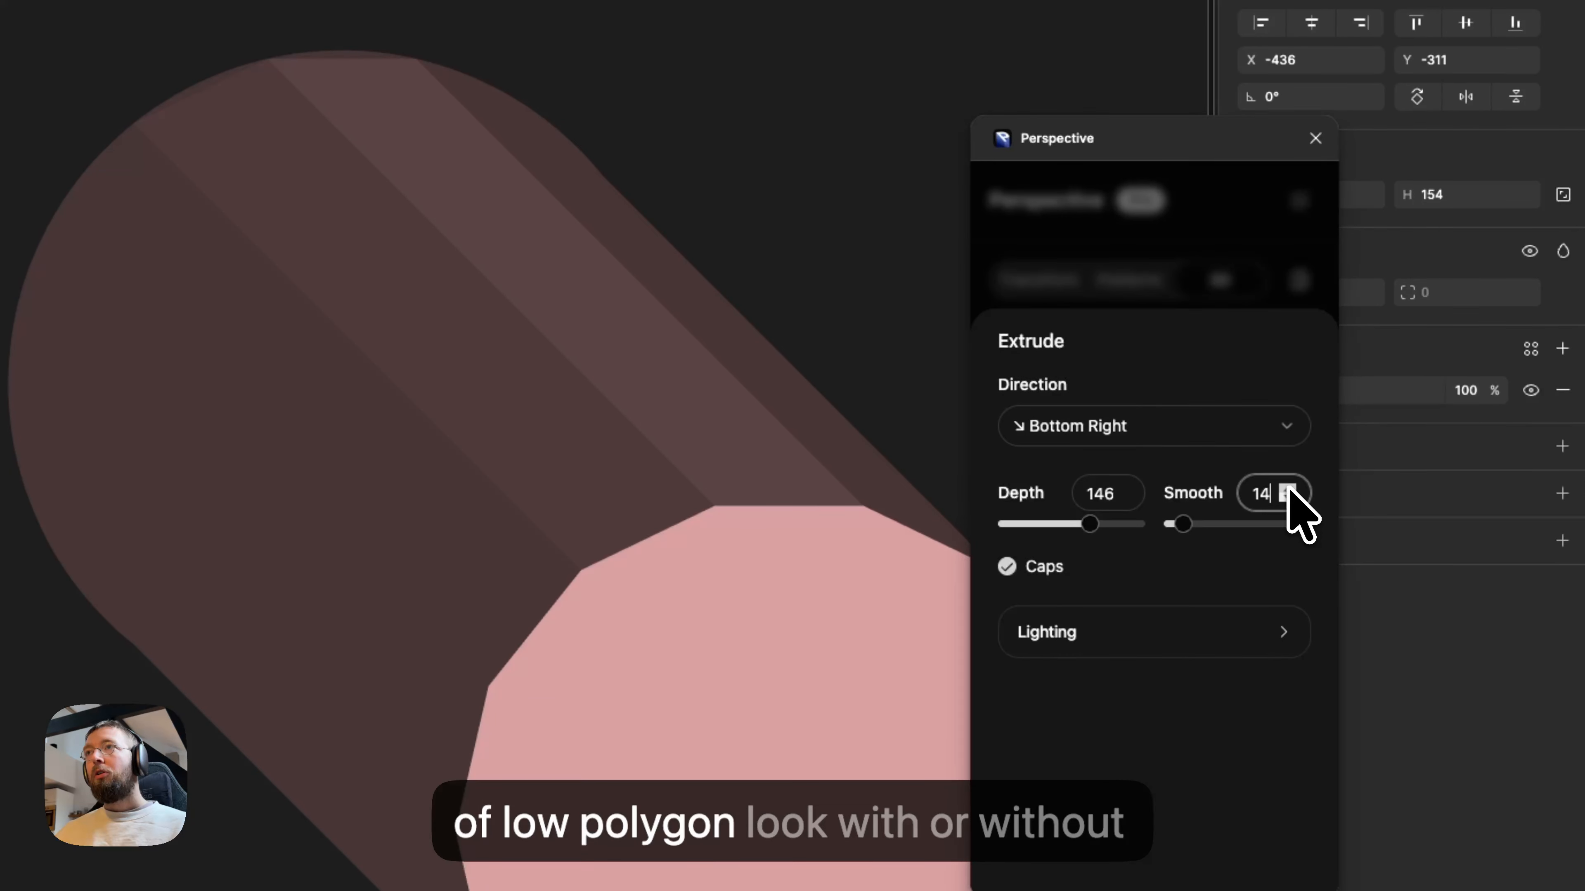
left_click(1287, 489)
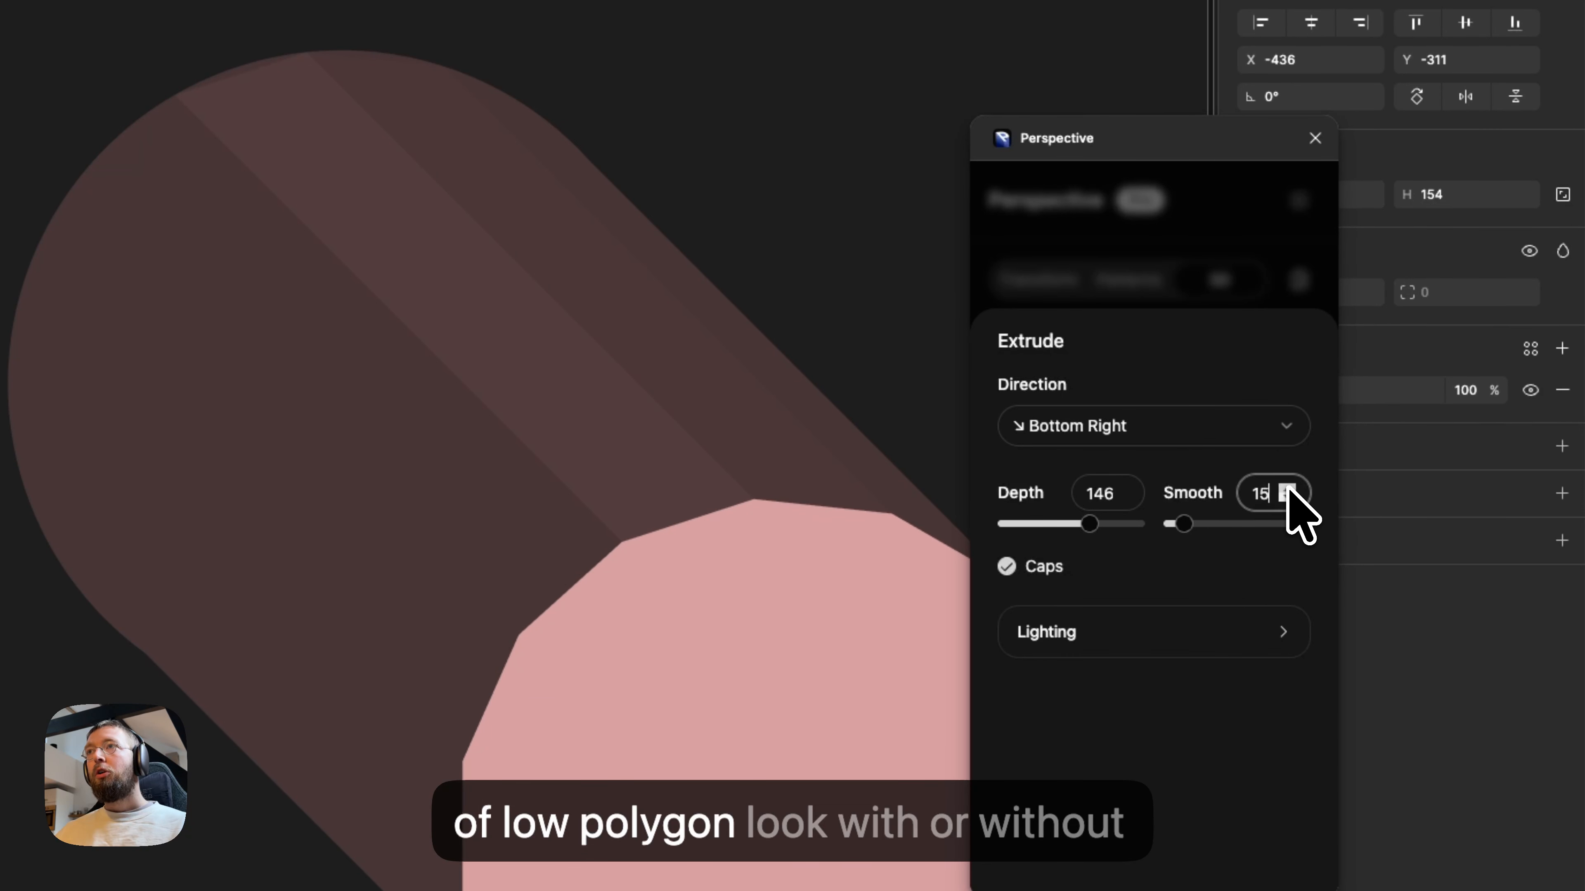
left_click(1288, 490)
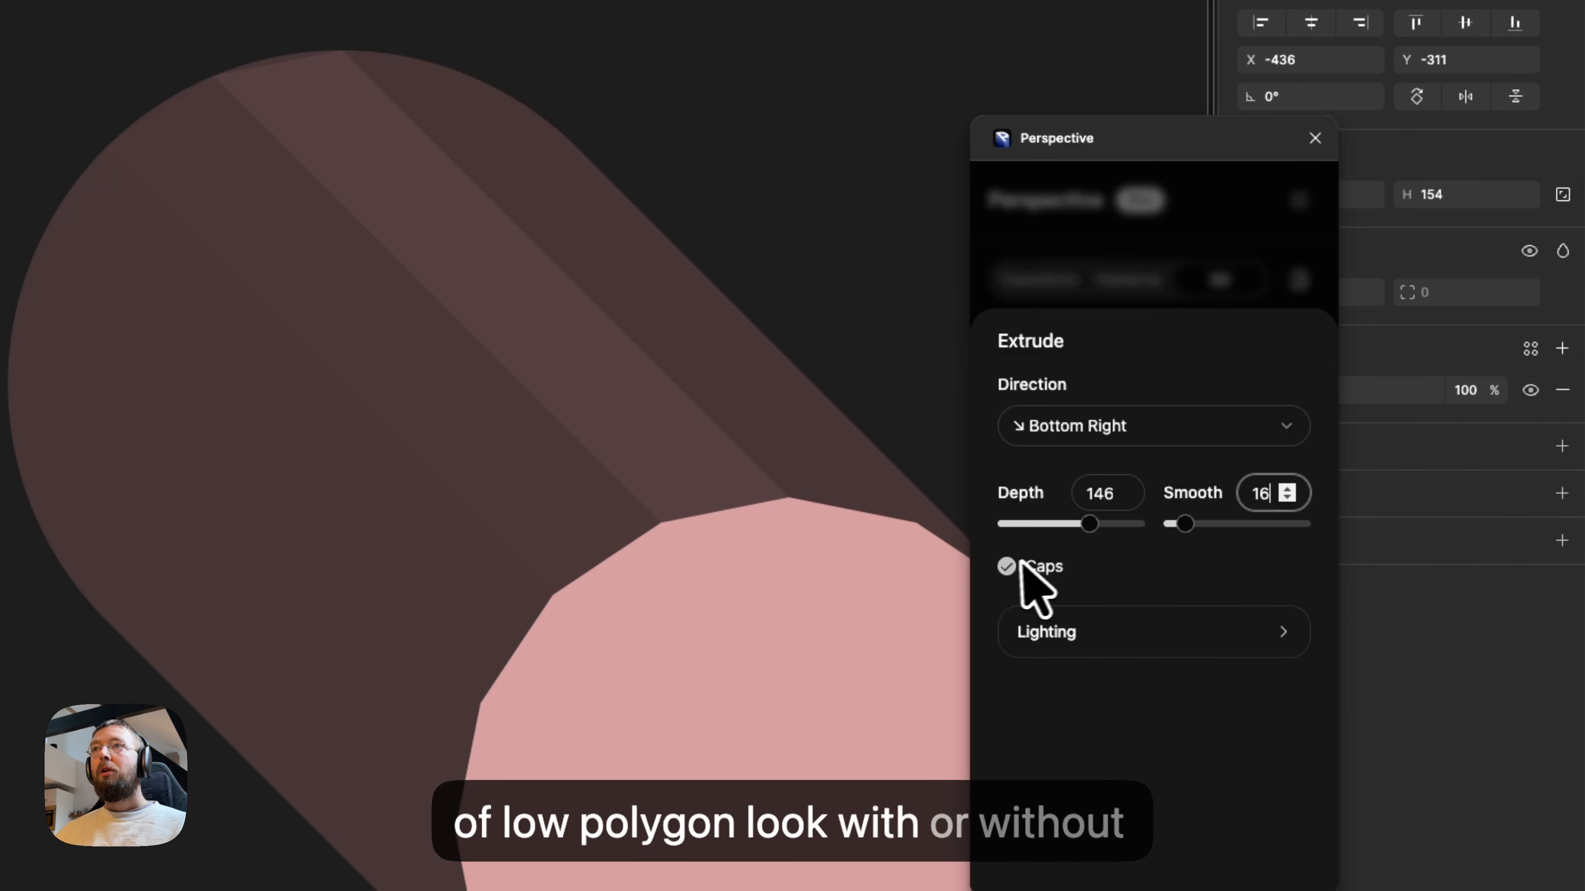
Shorten the extrusion depth to 71 with the end caps left on
left_click(1008, 565)
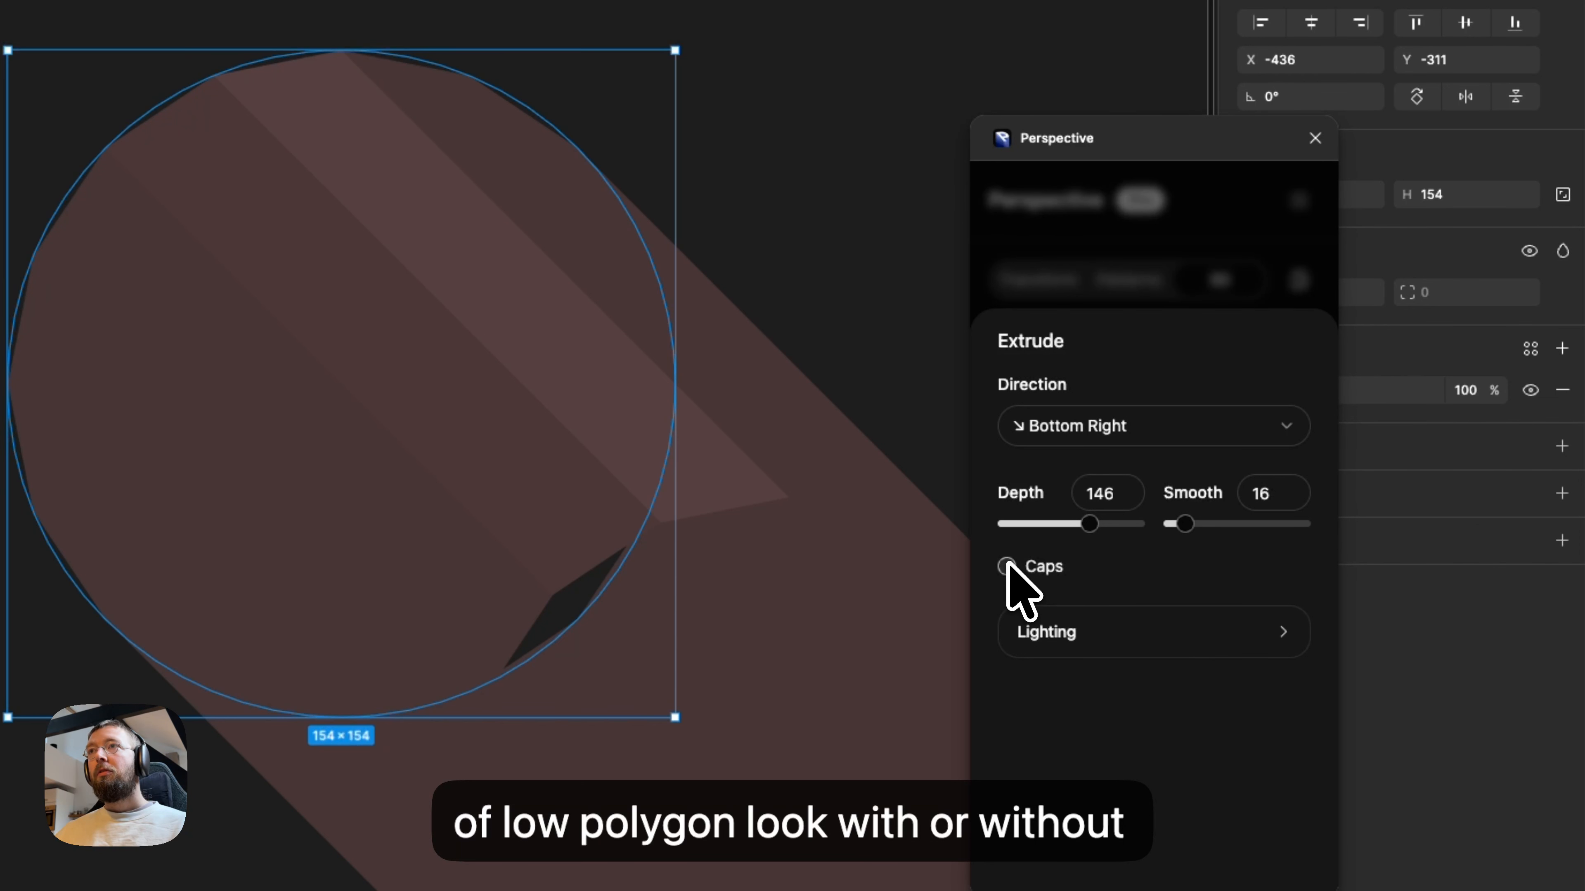
left_click(1007, 565)
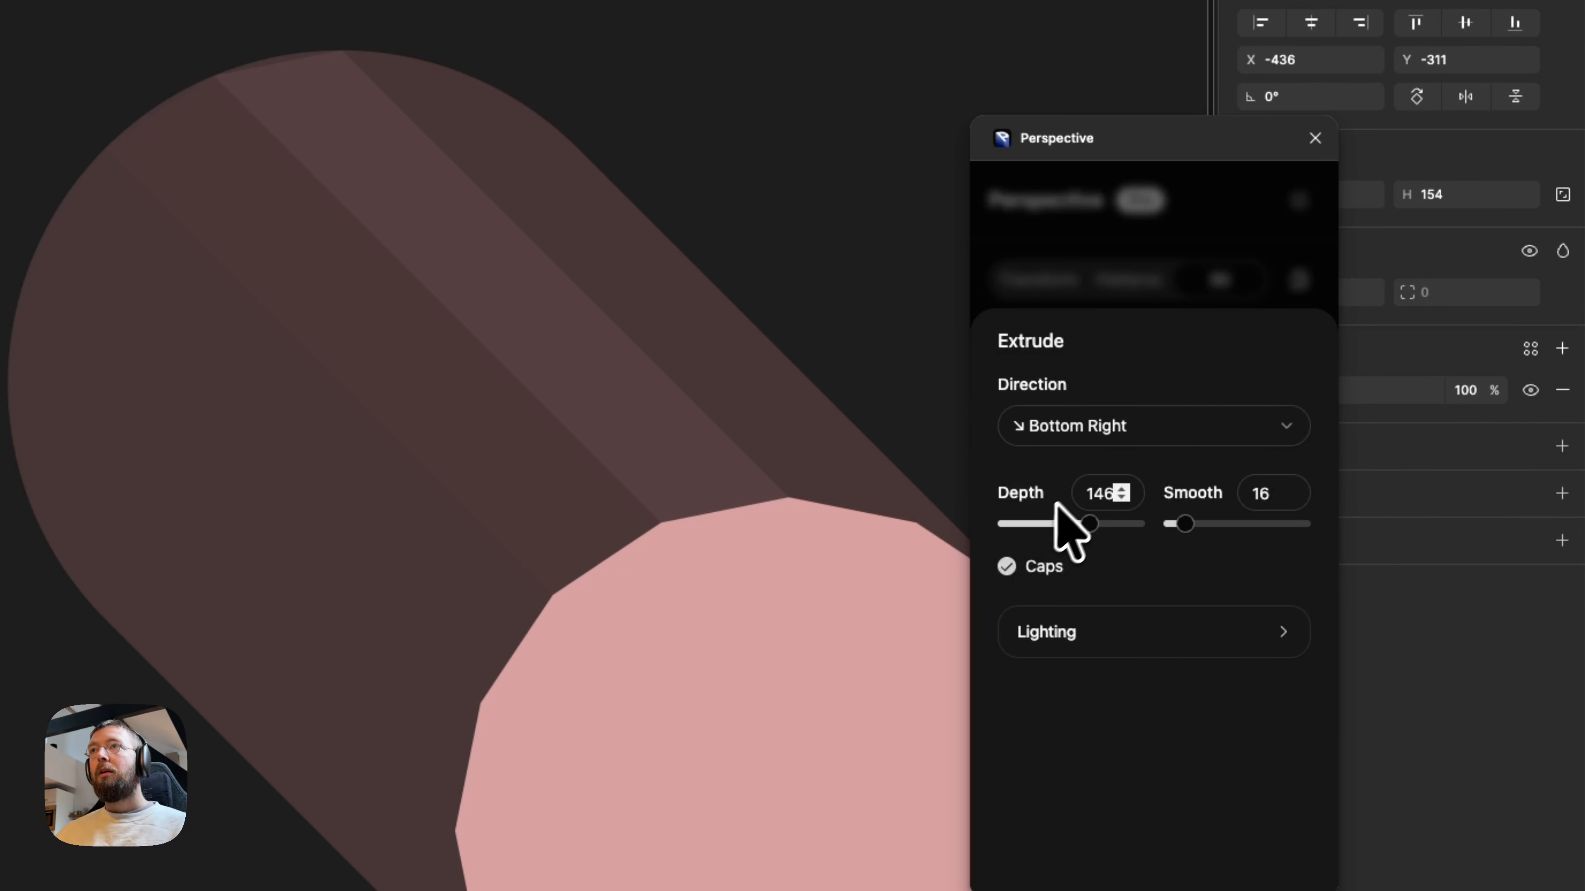
left_click_drag(1089, 524, 1080, 524)
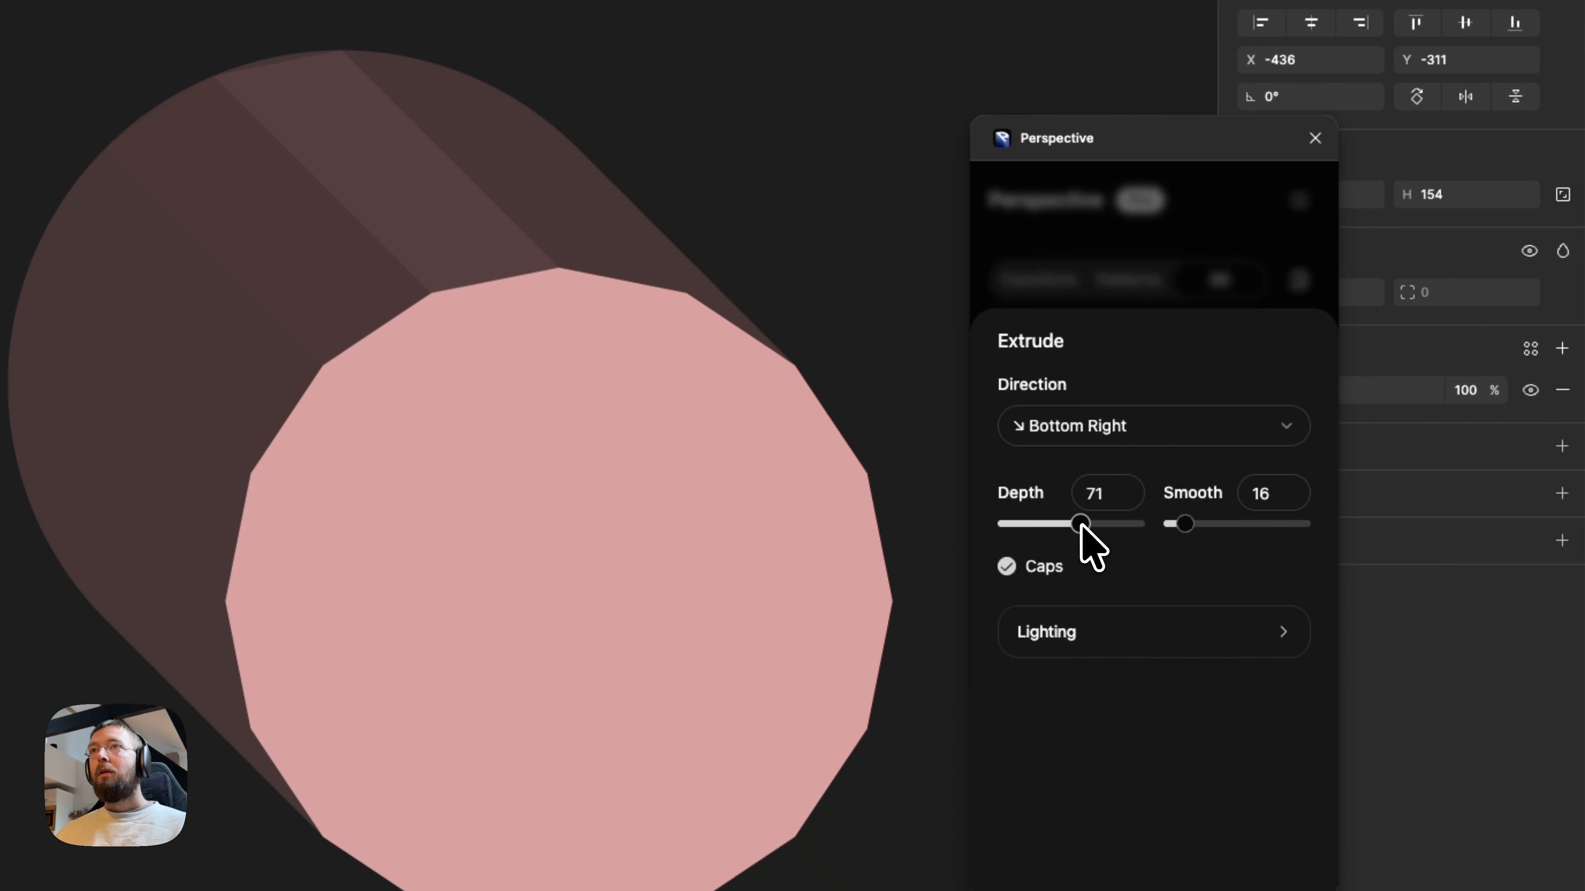
left_click(1006, 566)
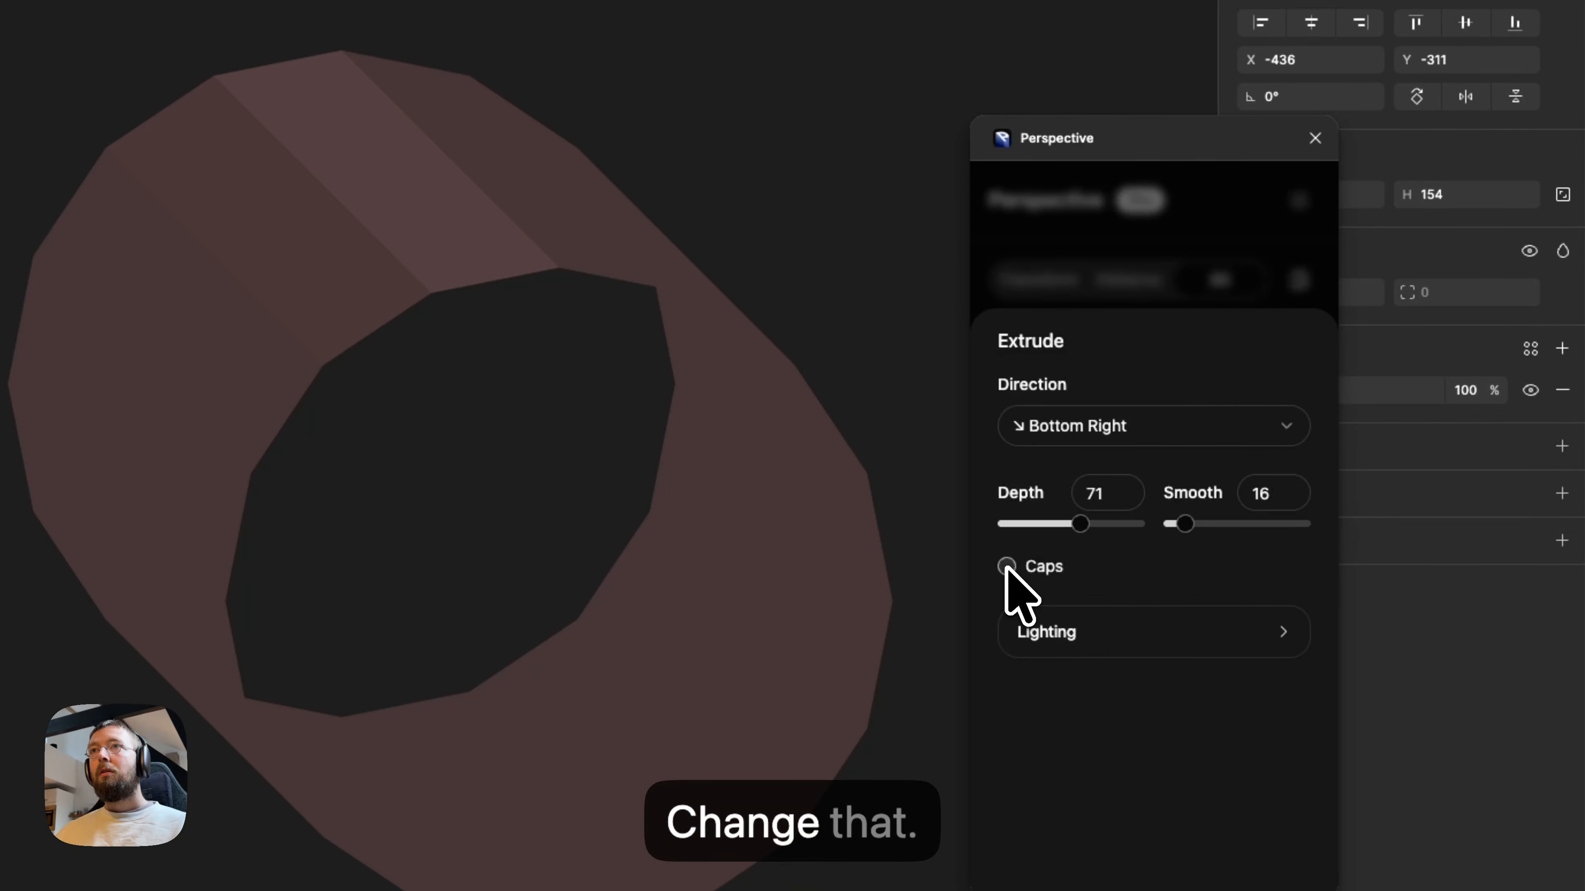
left_click(1006, 566)
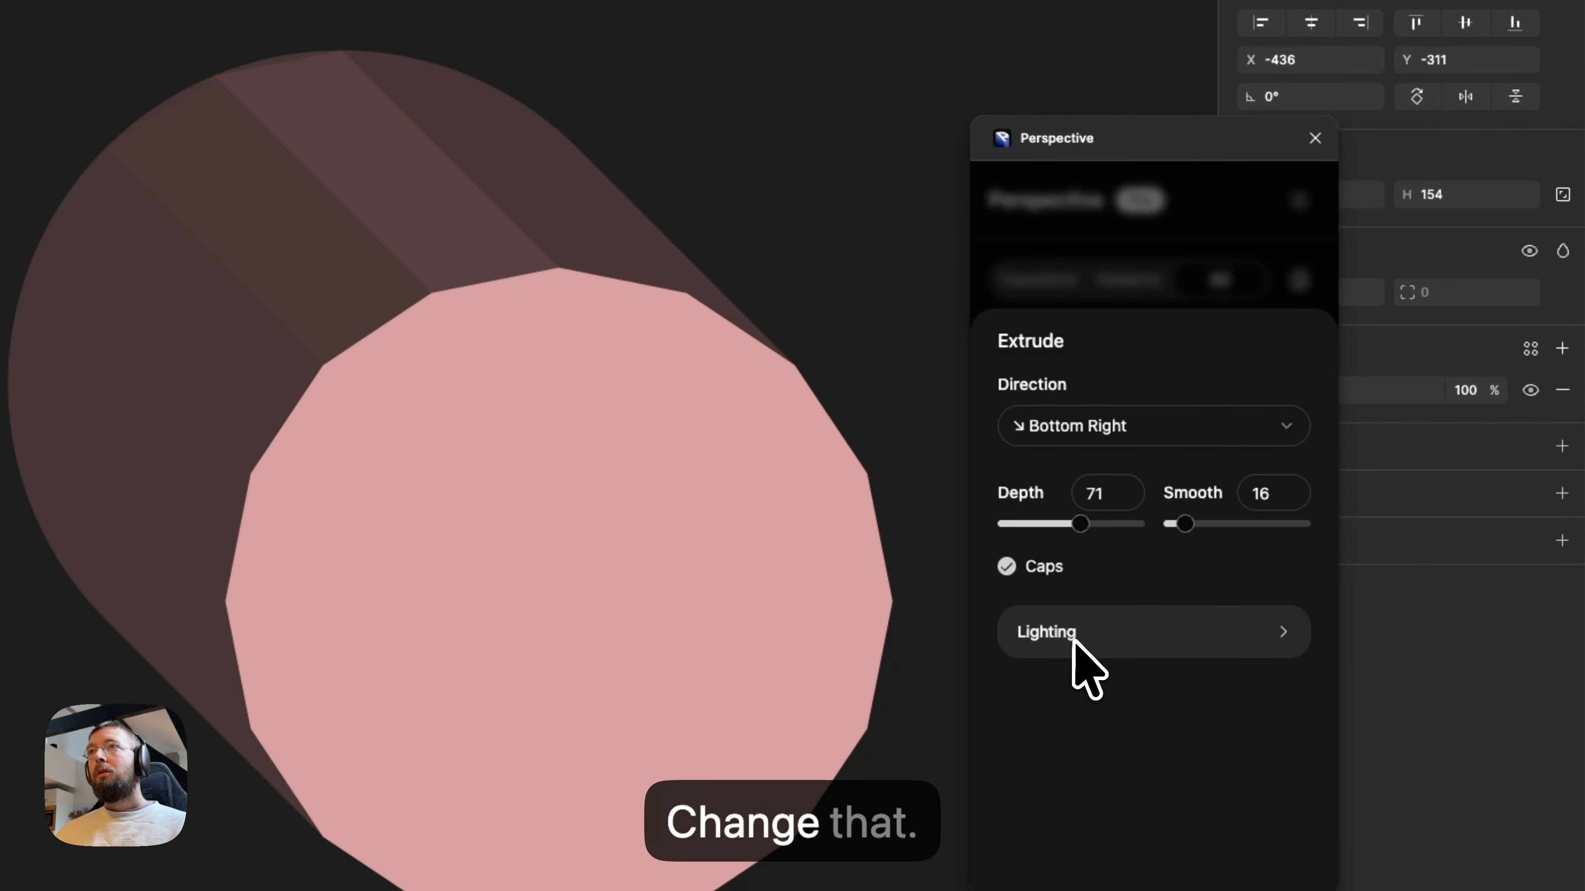
left_click(1128, 298)
Repeat the pink cylinder as a 3 × 3 Grid pattern with 120 px X and Y gaps
scroll(775, 355, "down", 5)
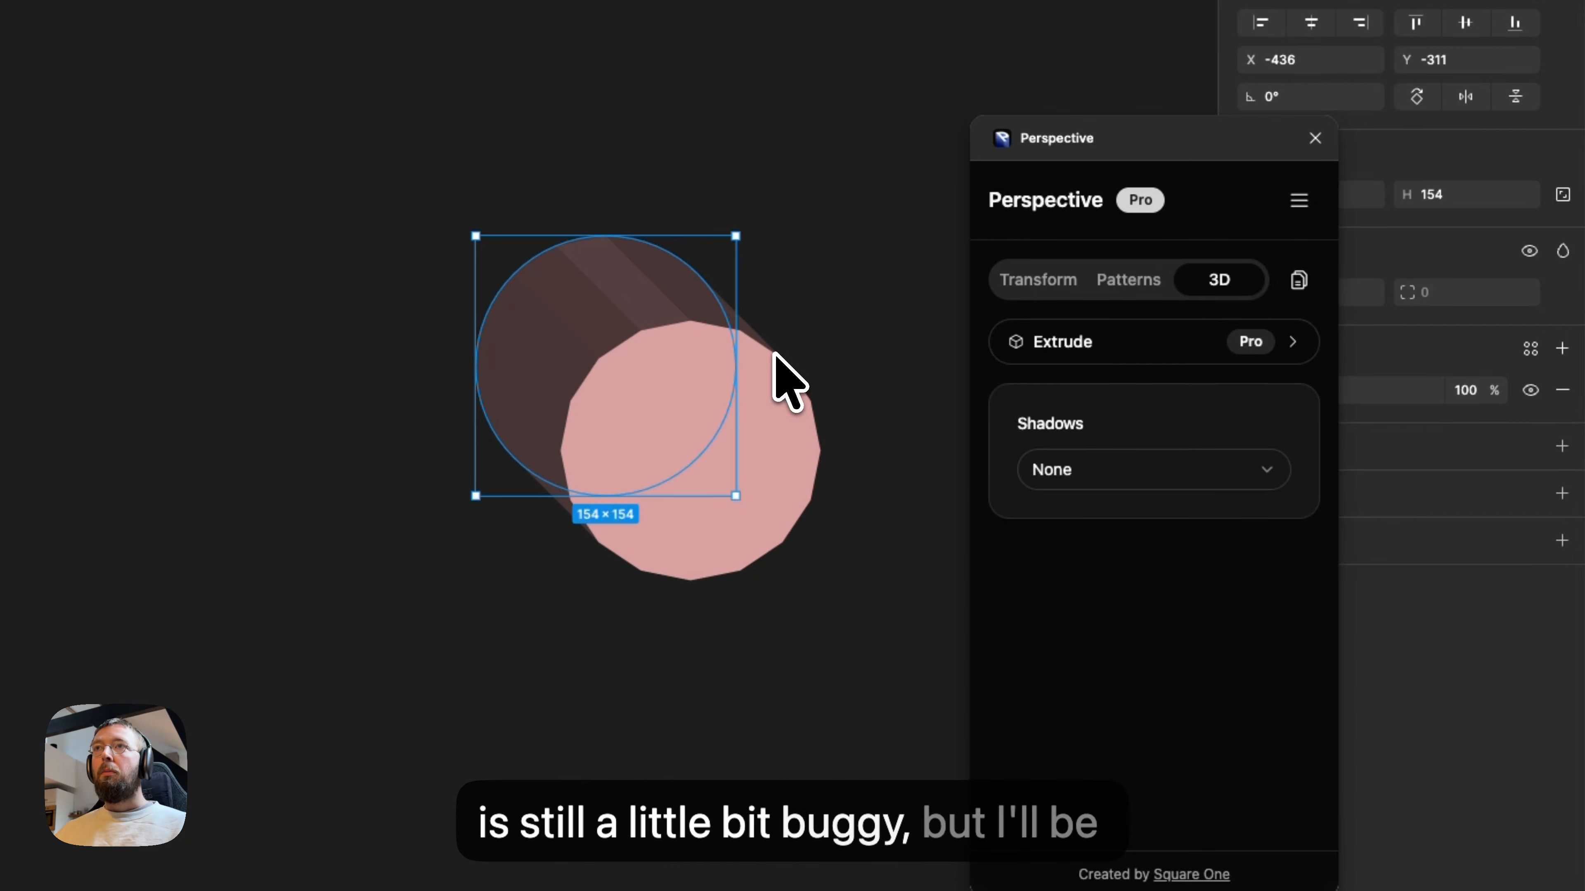
scroll(774, 354, "up", 2)
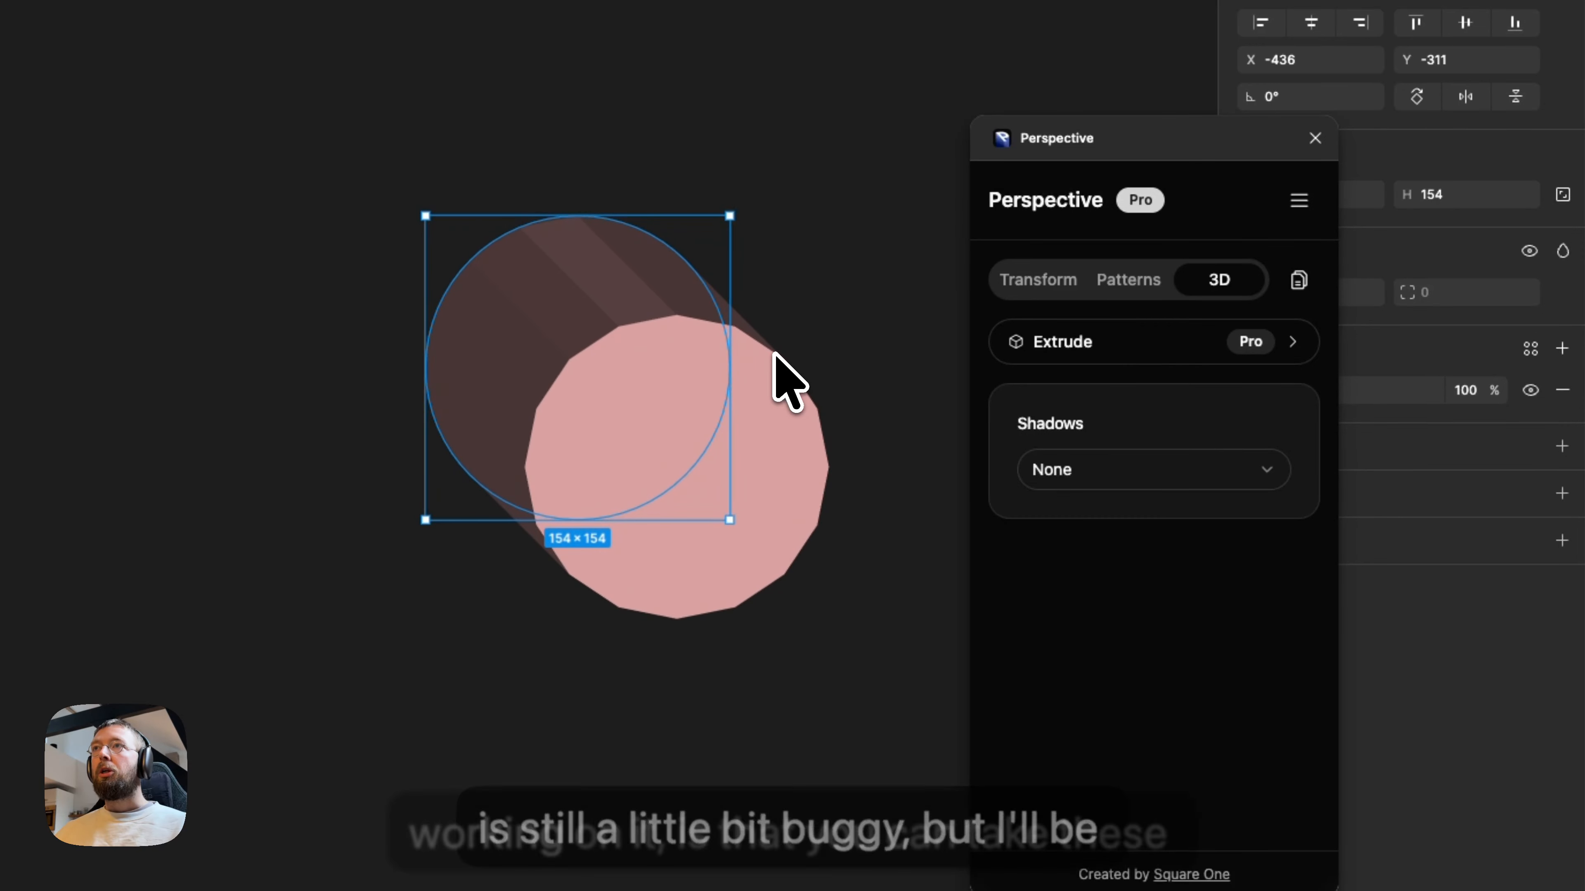
left_click(1138, 277)
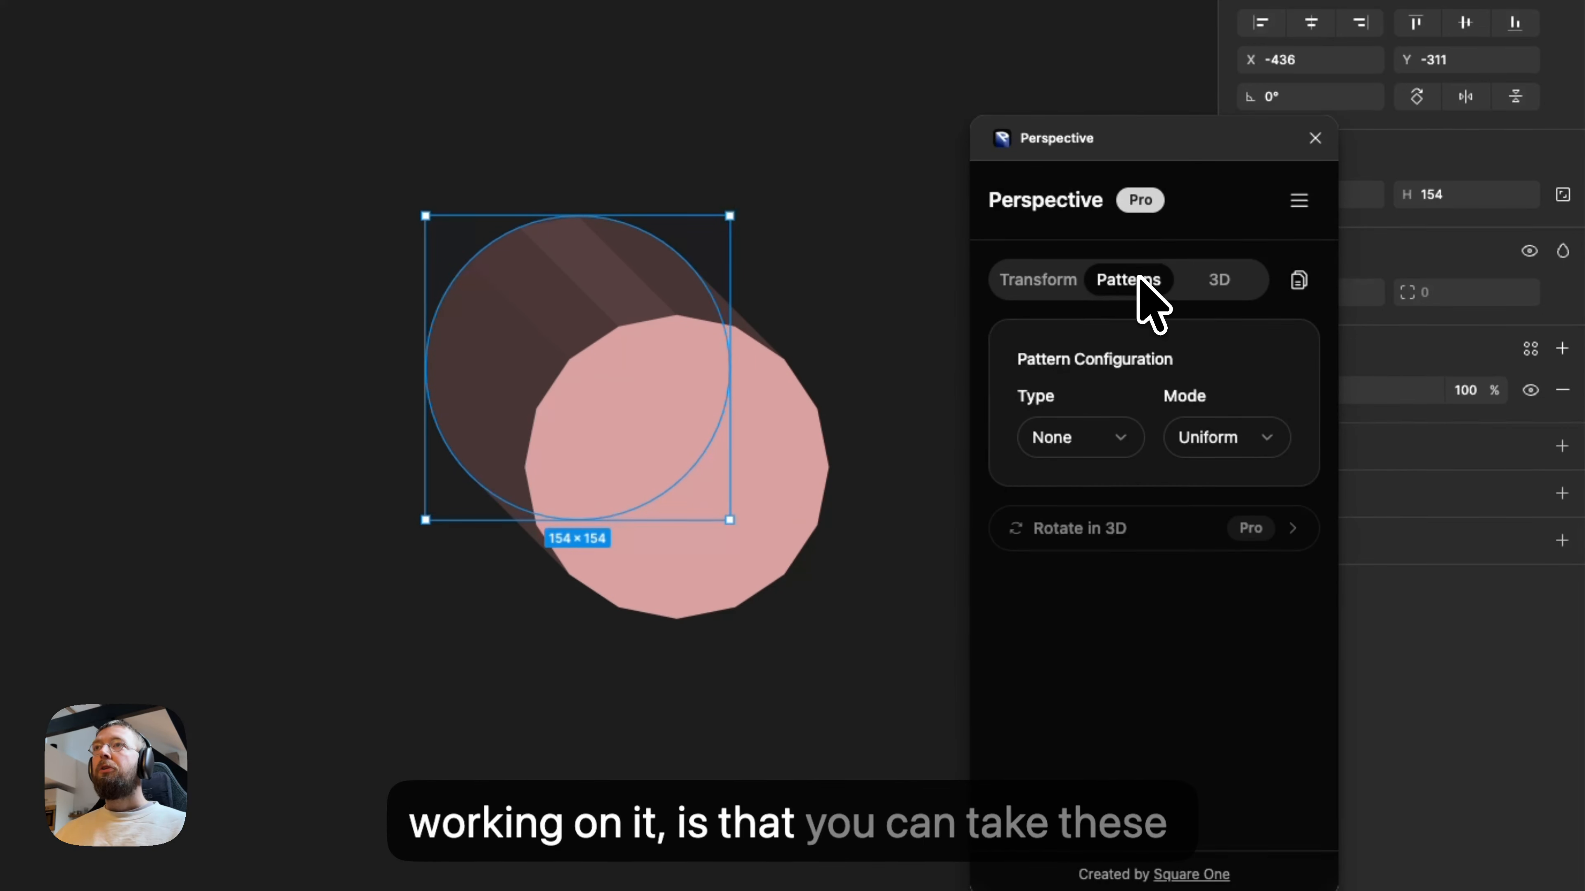
left_click(1110, 440)
left_click(1055, 526)
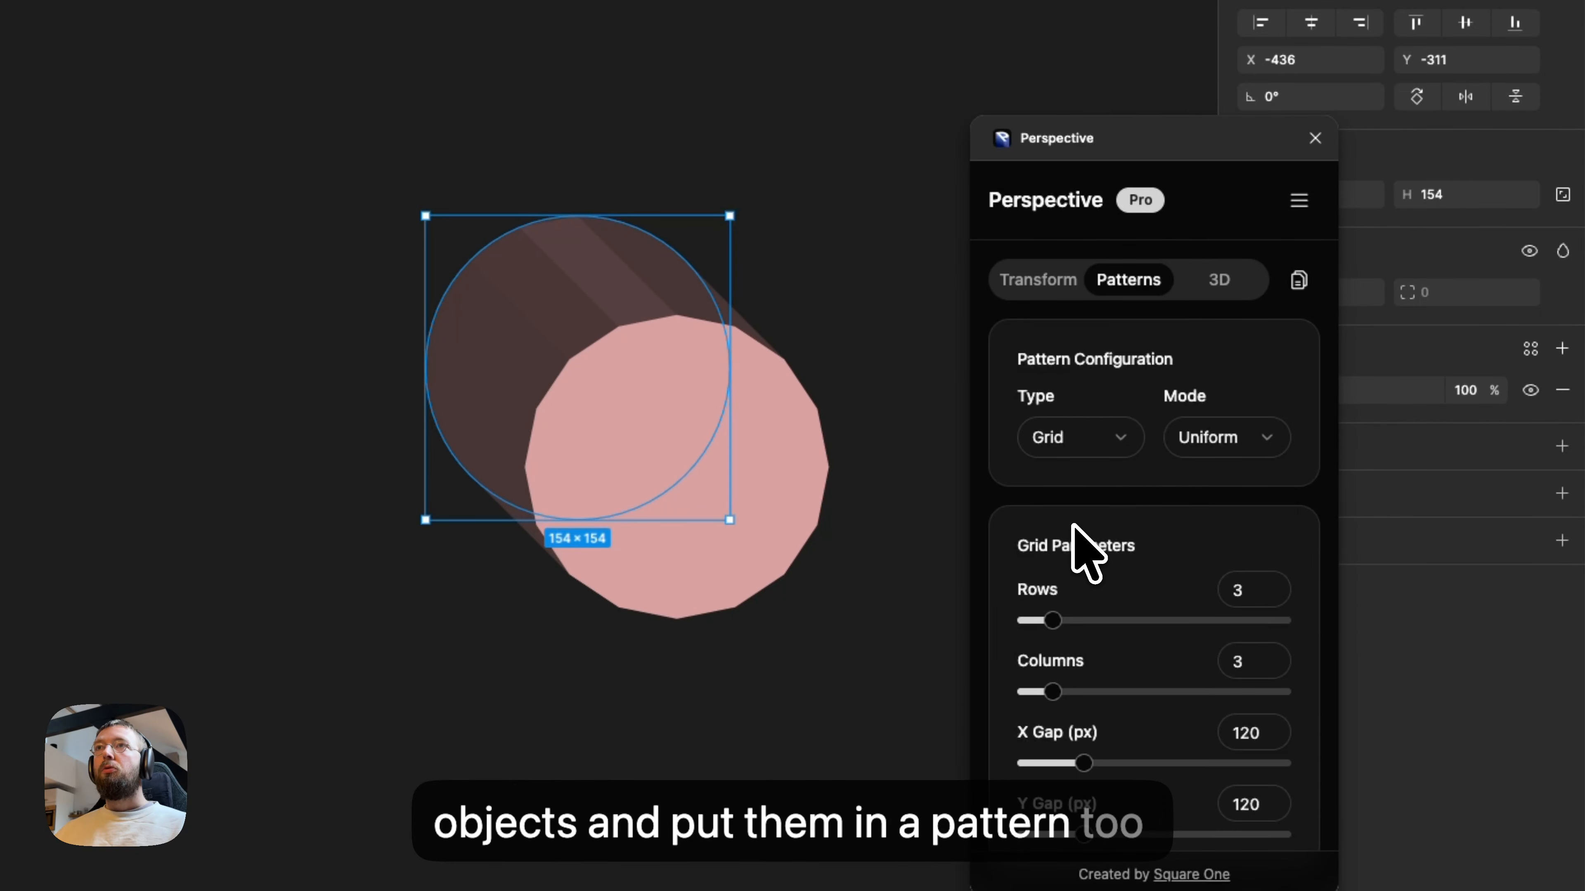
scroll(811, 505, "down", 3)
scroll(805, 518, "right", 5)
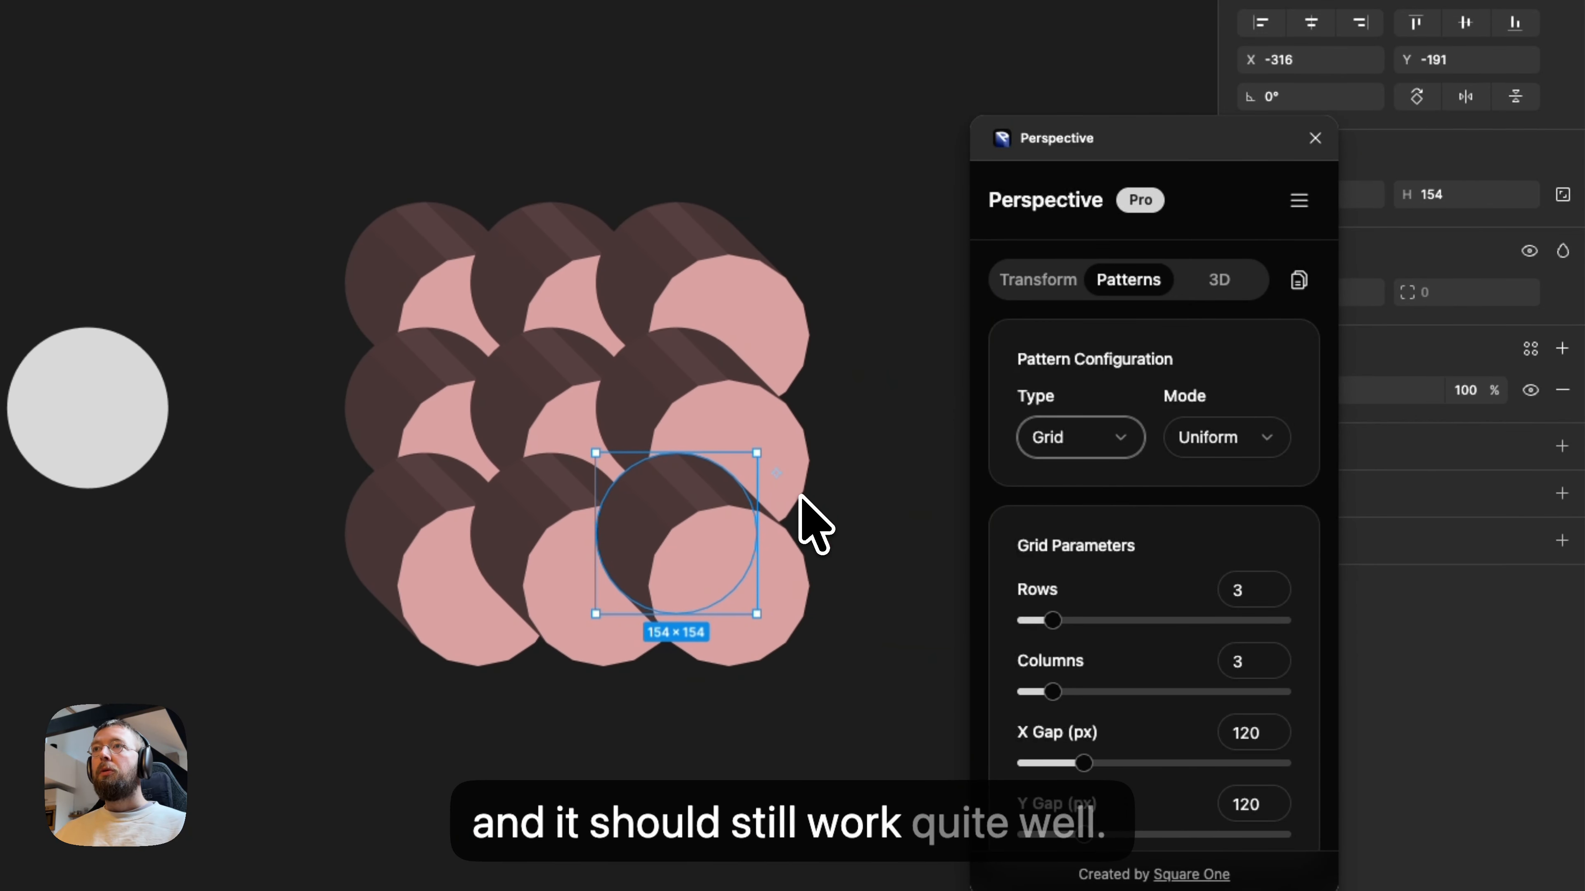
left_click(1095, 435)
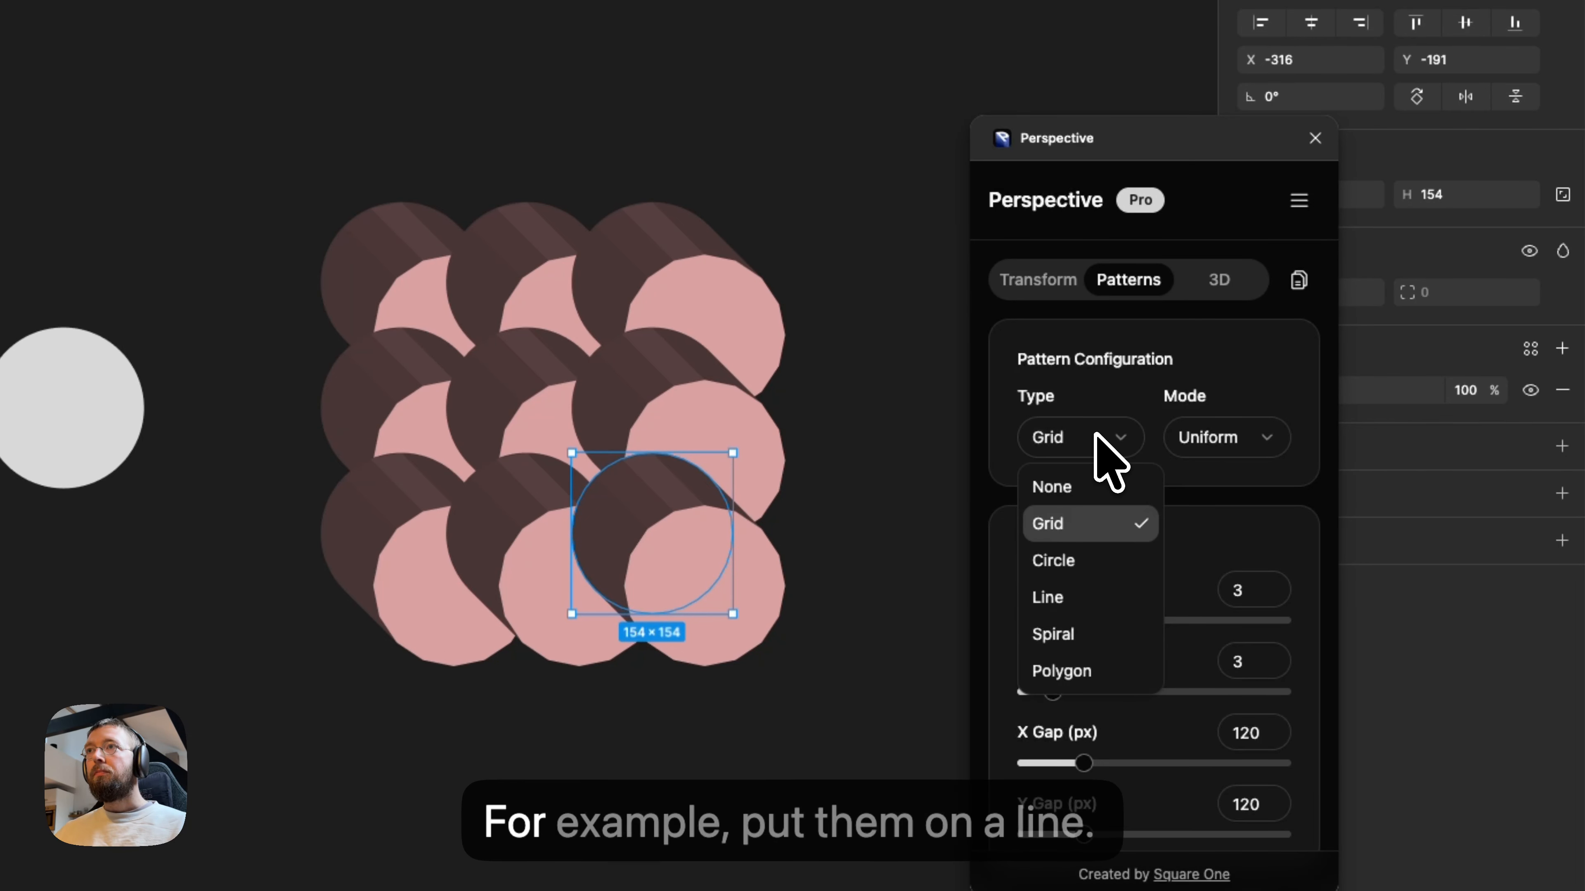
Switch the pattern type from Grid to Line and tilt the row into a diagonal
left_click(1078, 598)
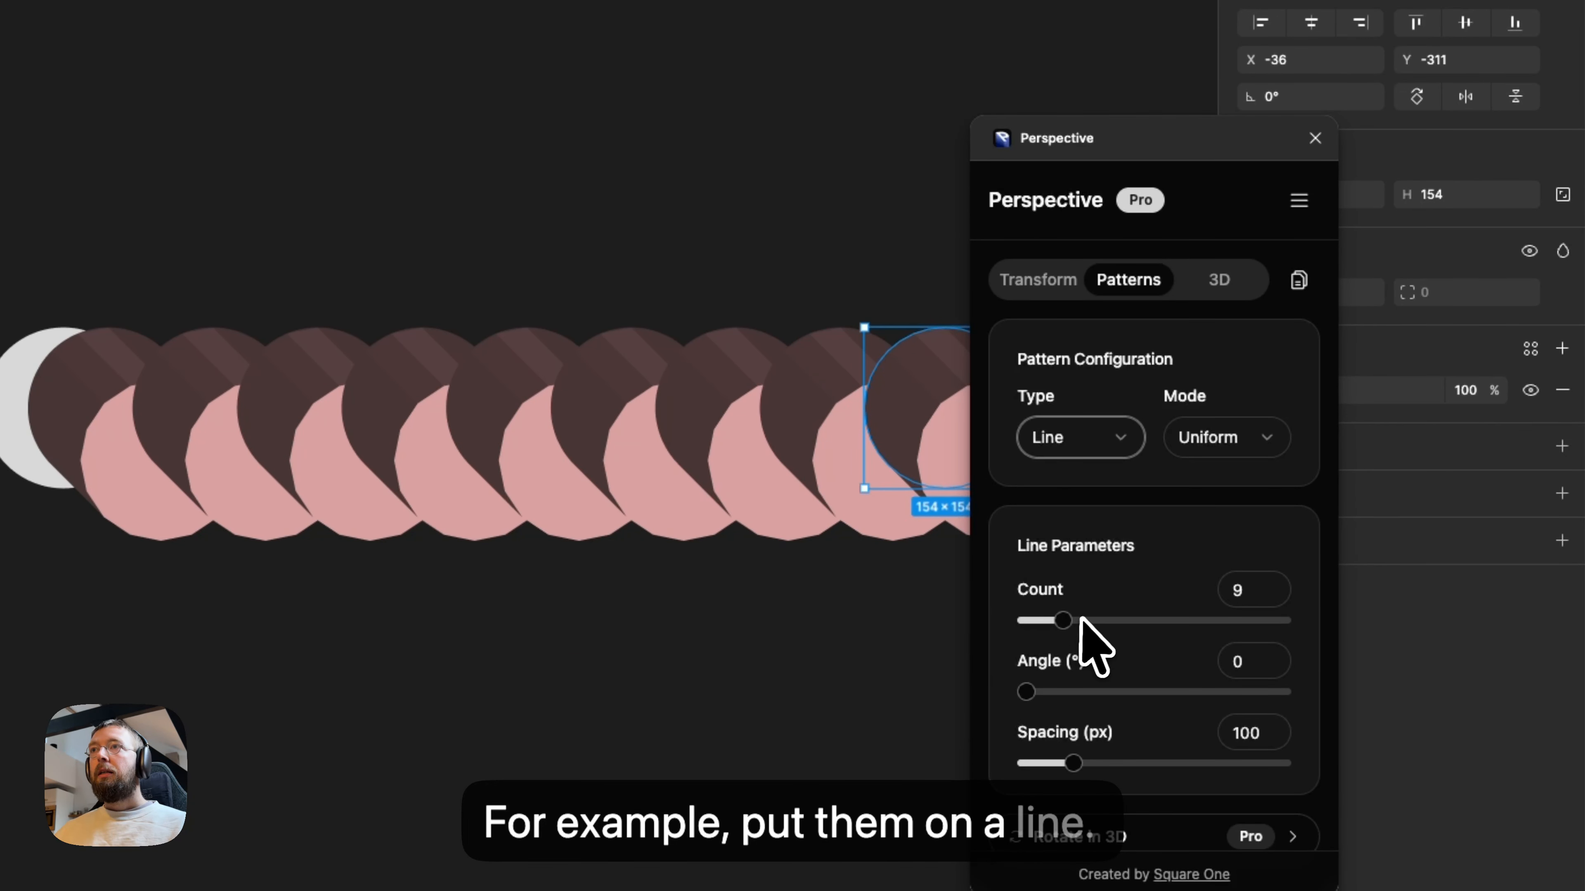
left_click_drag(1028, 693, 1046, 694)
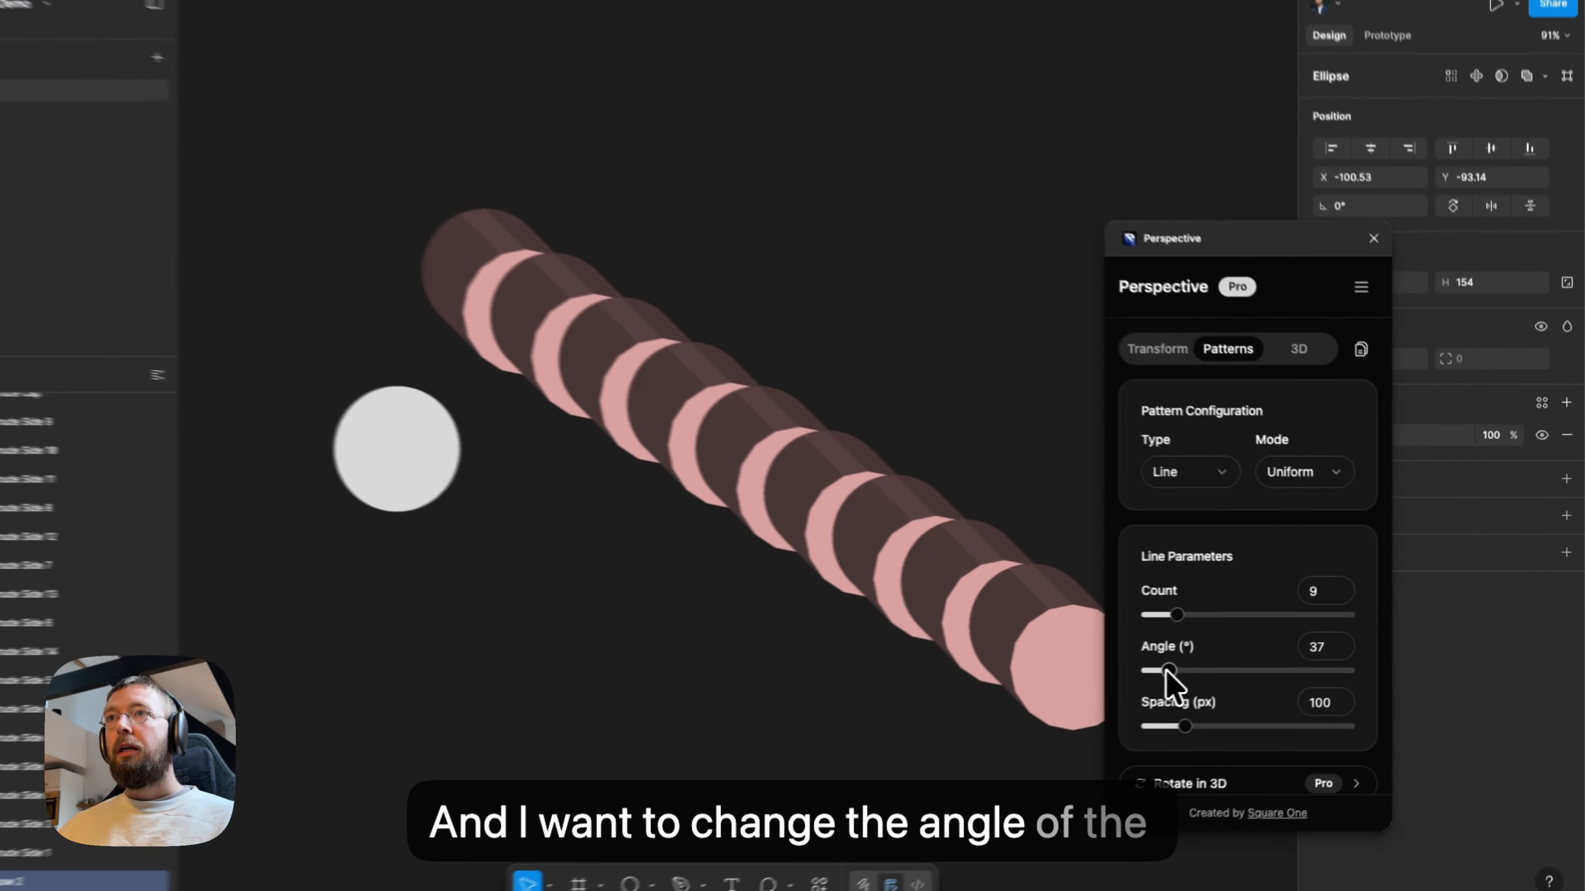
left_click_drag(1204, 677, 1227, 682)
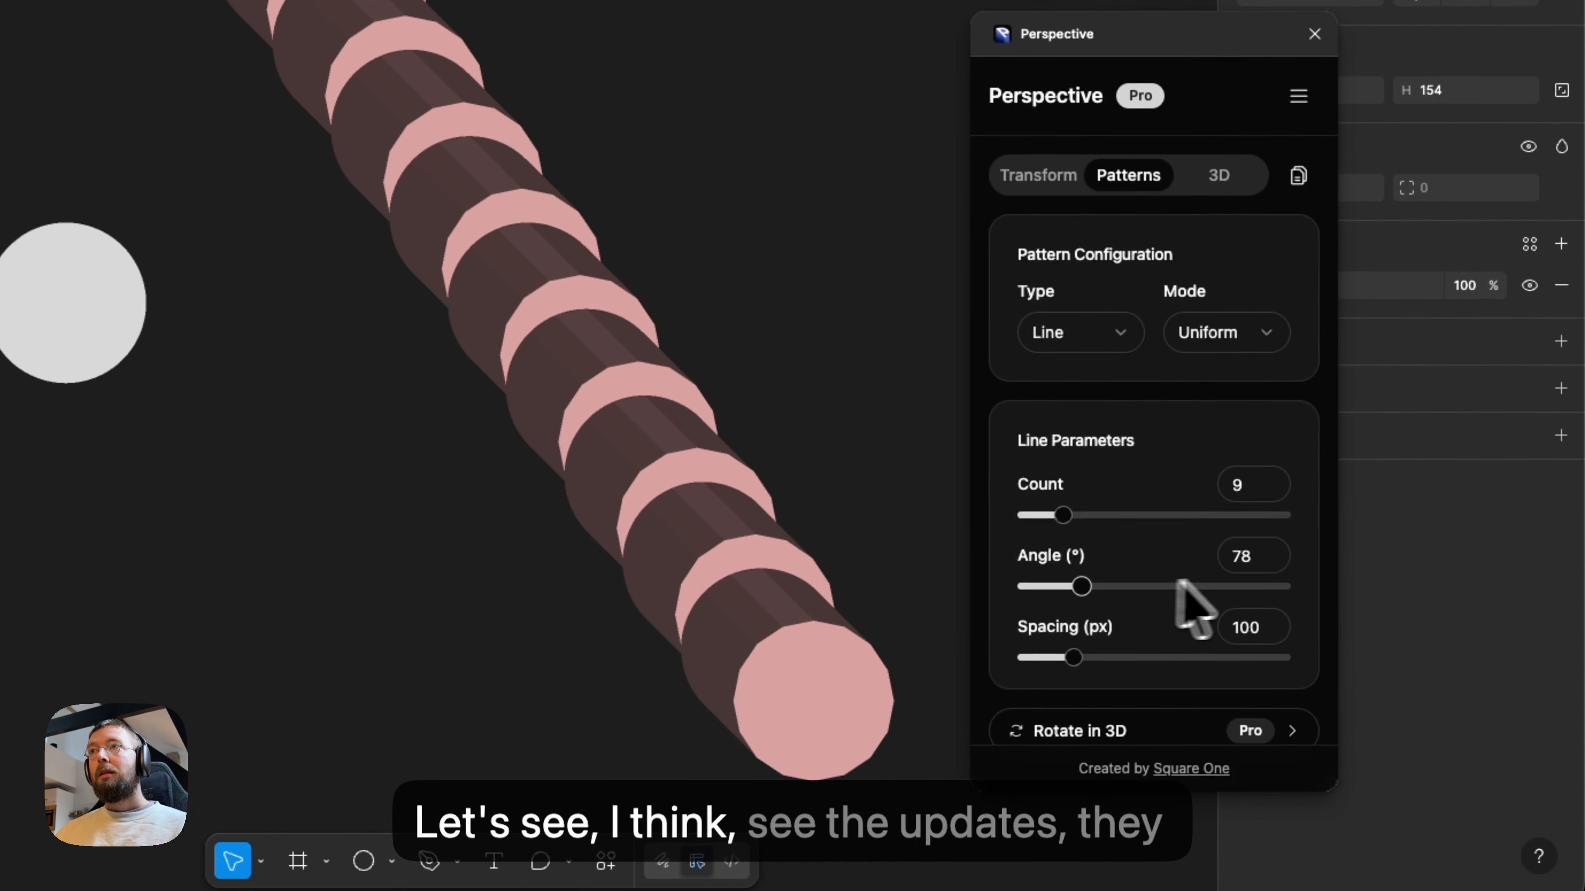
Steepen the line angle, raising it to 80, then entering 65 and nudging down to 61
left_click(1248, 561)
key("Up")
key("Up")
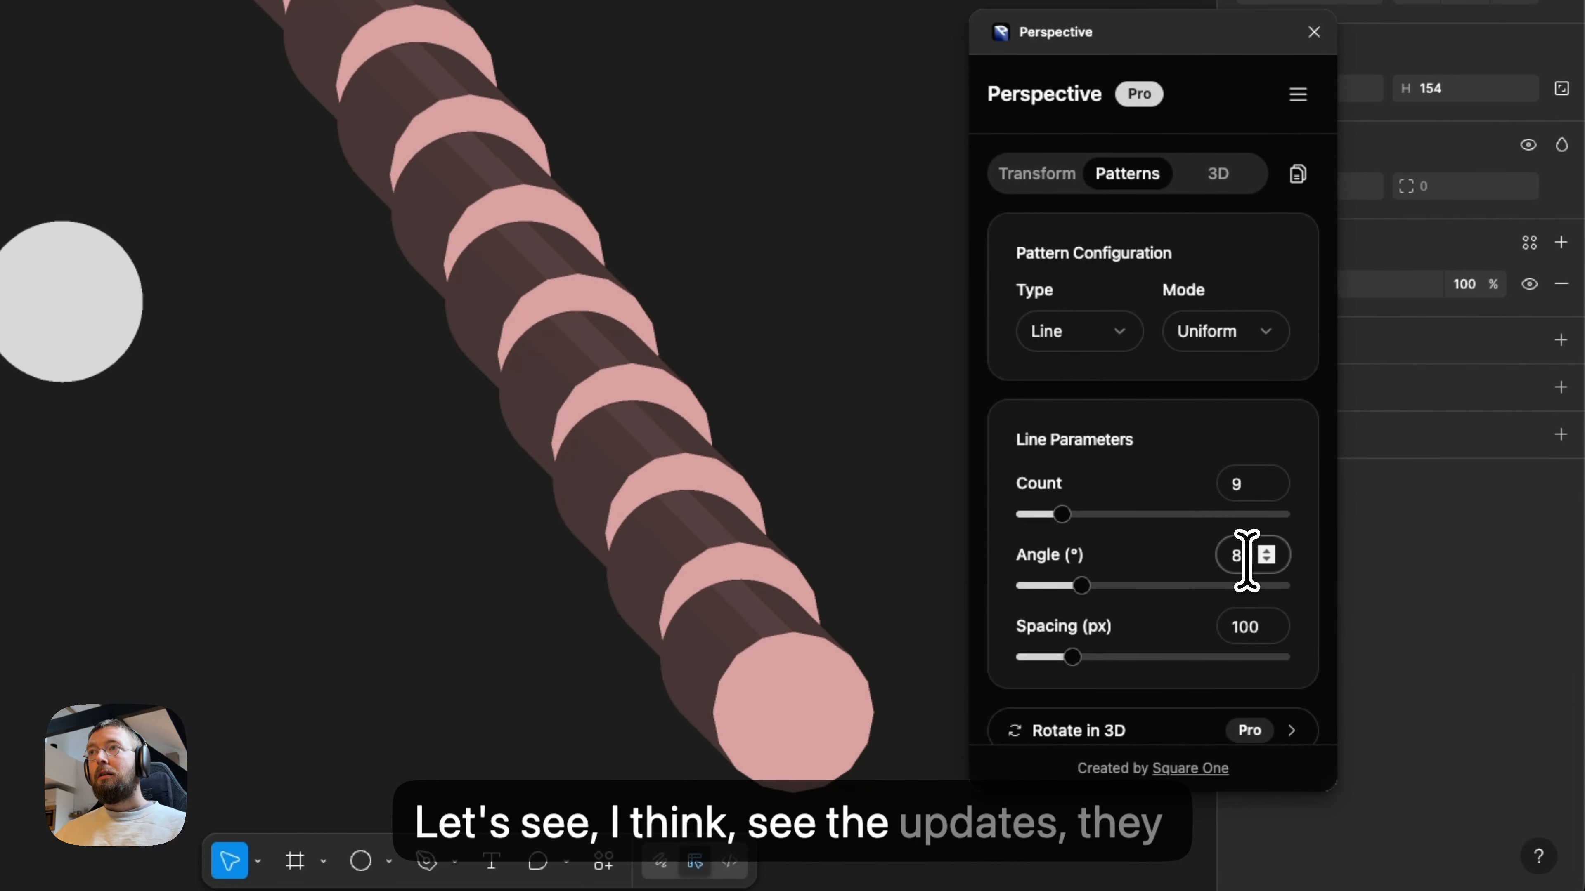
key("Up")
key("Up")
key("Up")
key("Up")
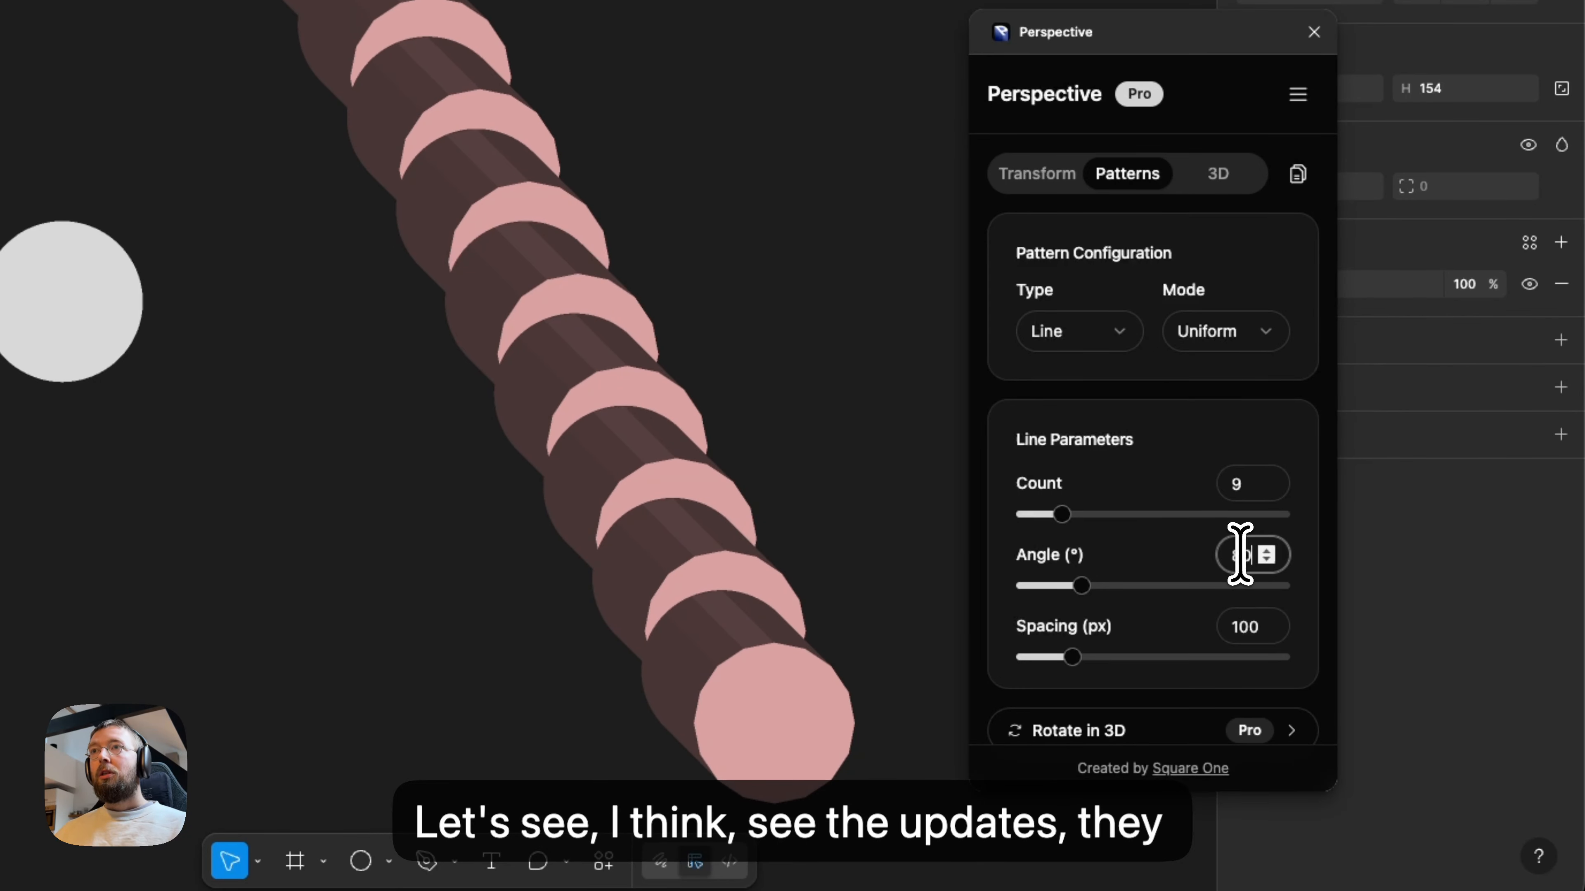
key("Up")
key("Up")
key("Up")
key("Up")
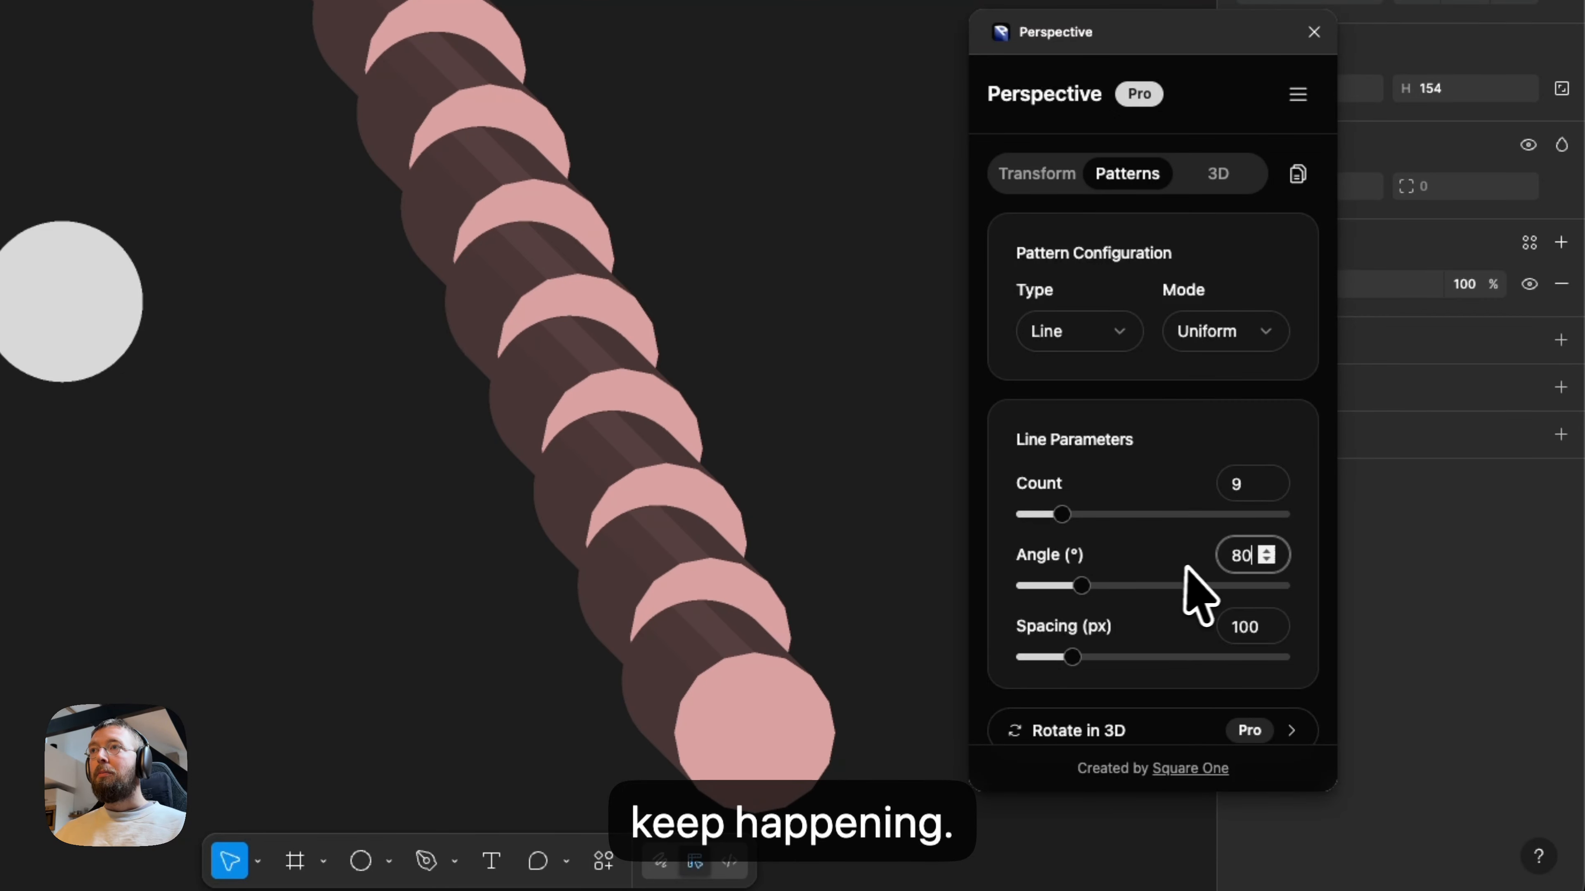
key("Up")
key("Up")
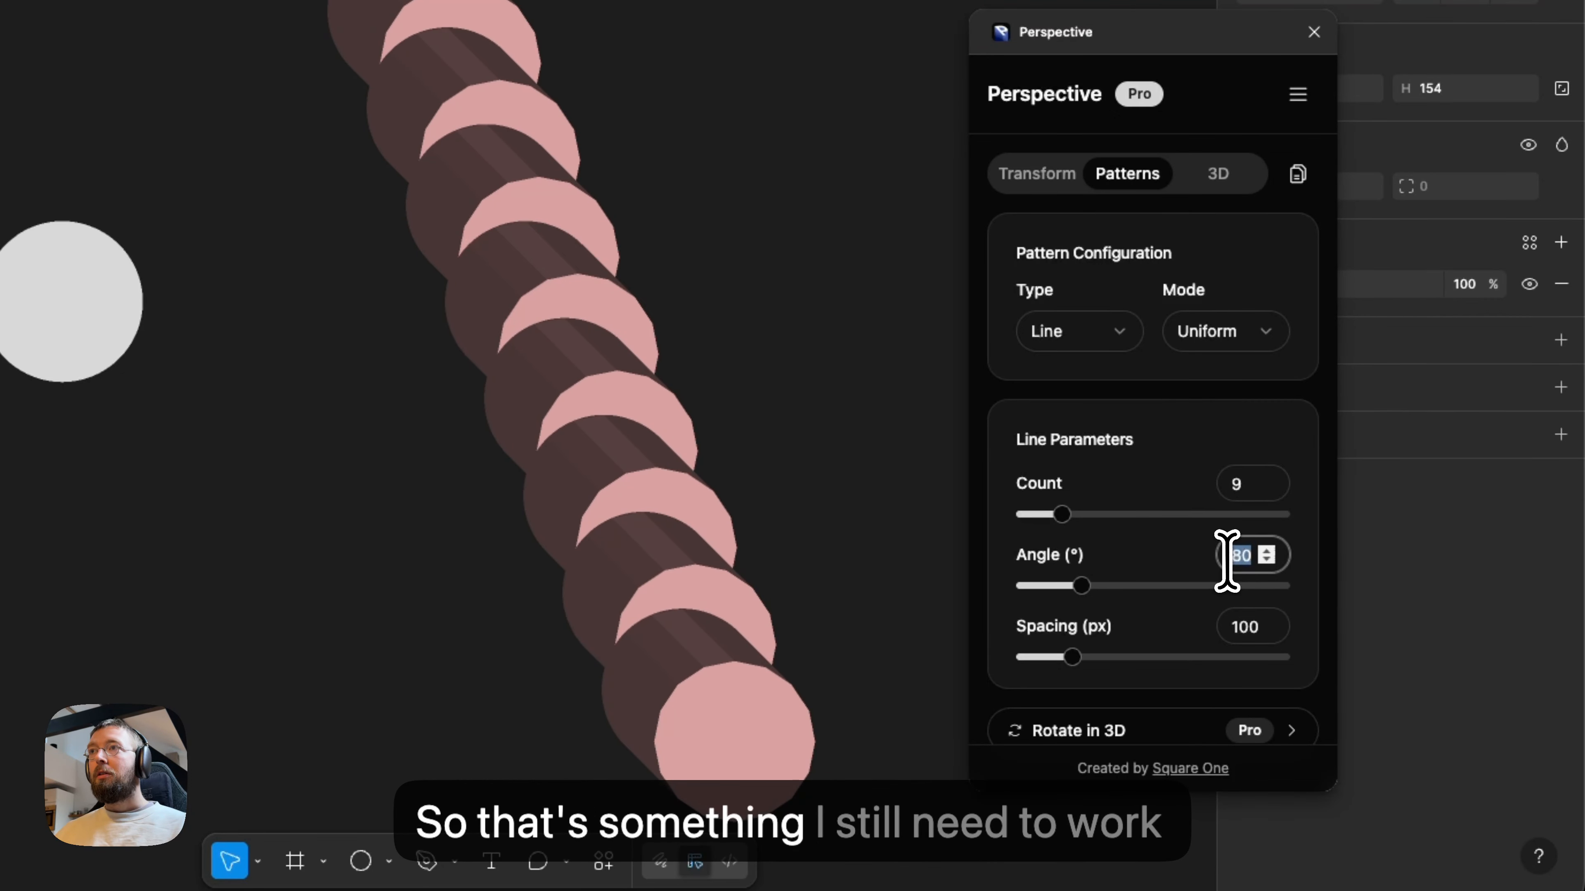
type("6")
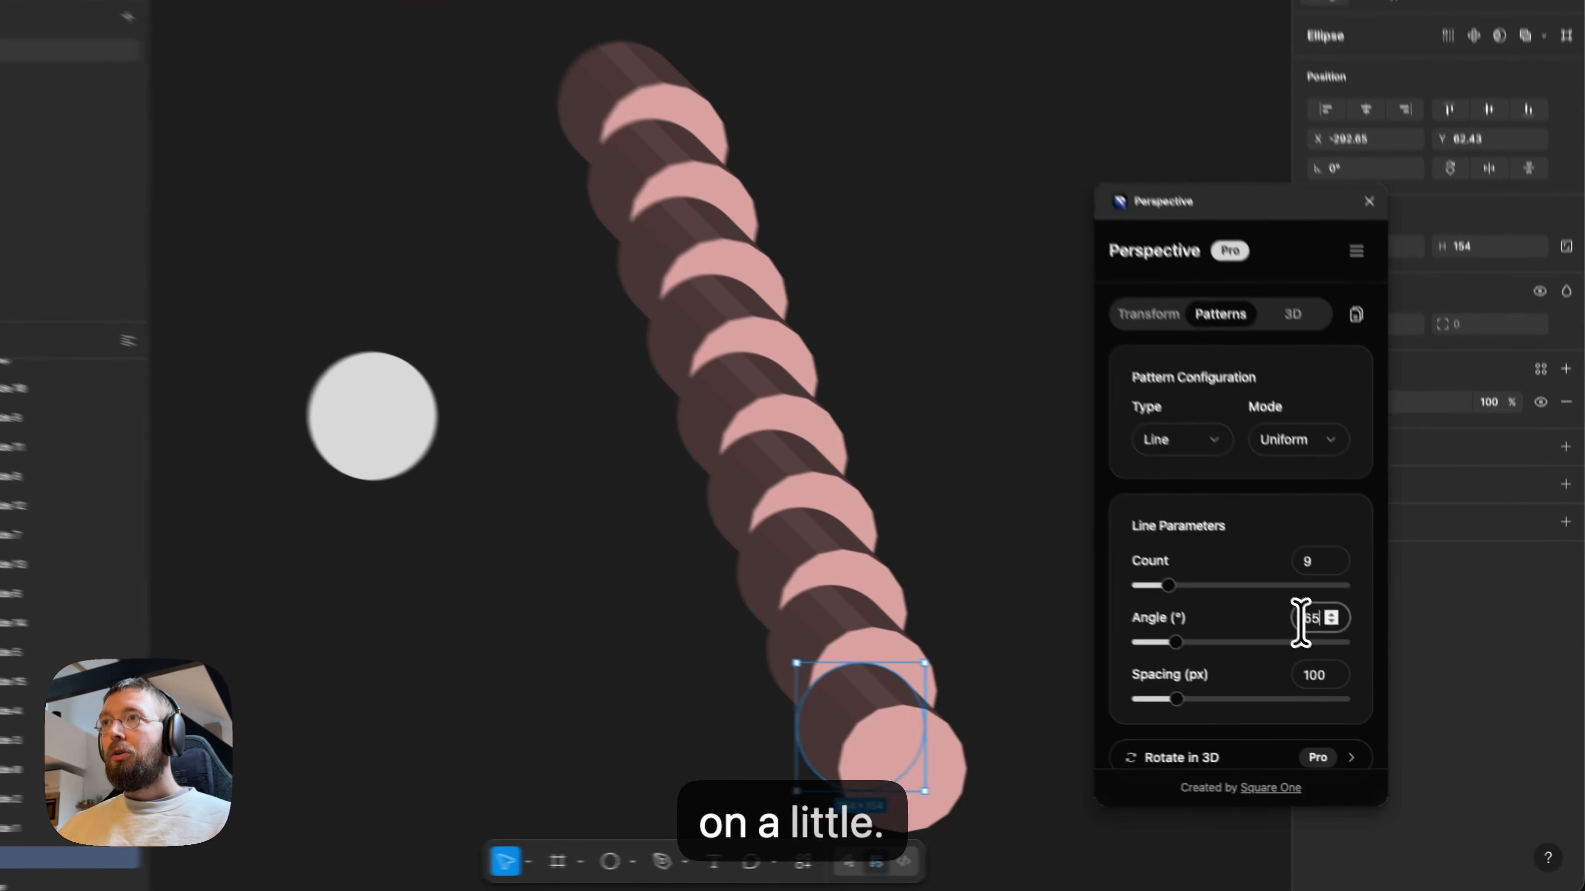
type("5")
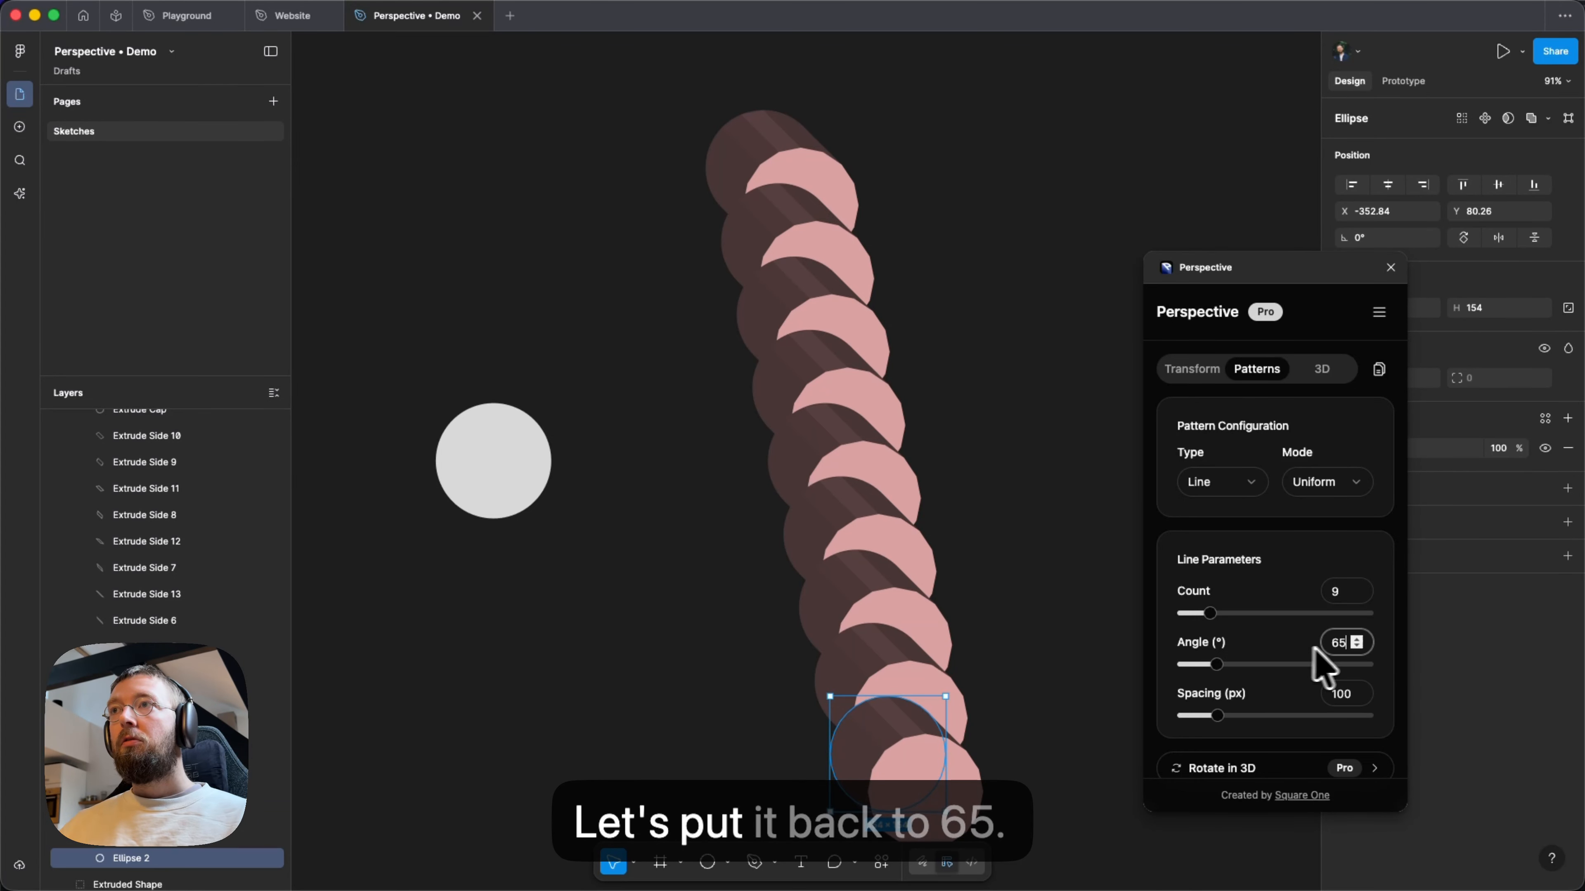
left_click(1356, 645)
left_click(1356, 645)
left_click(1356, 645)
left_click(1356, 645)
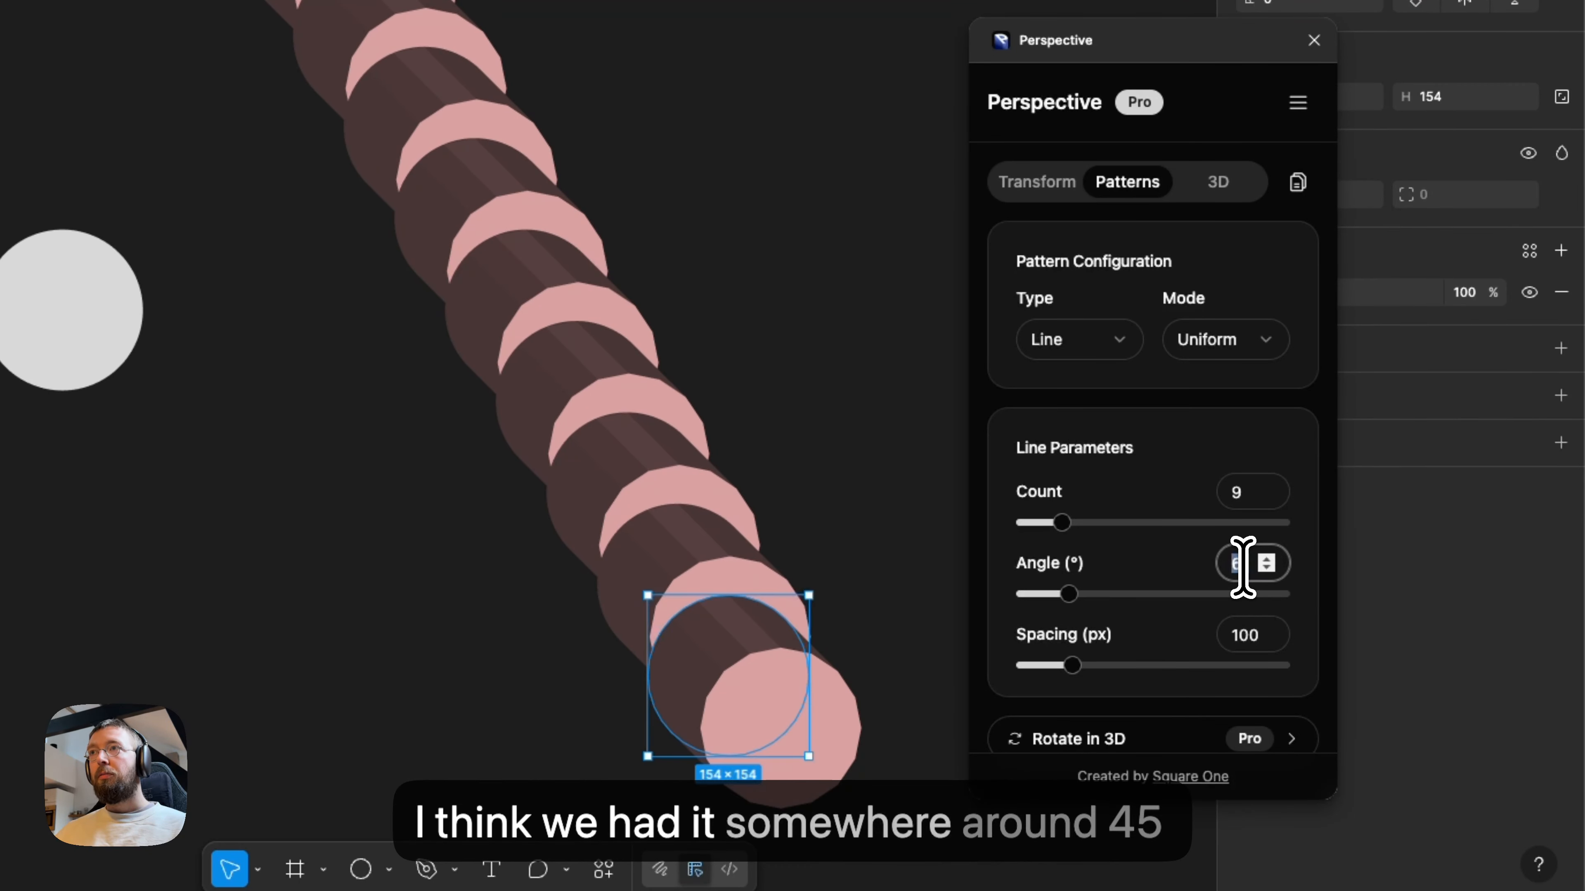
Set the Line pattern angle to 45° and the cylinder spacing to 103 px
double_click(1238, 564)
type("45")
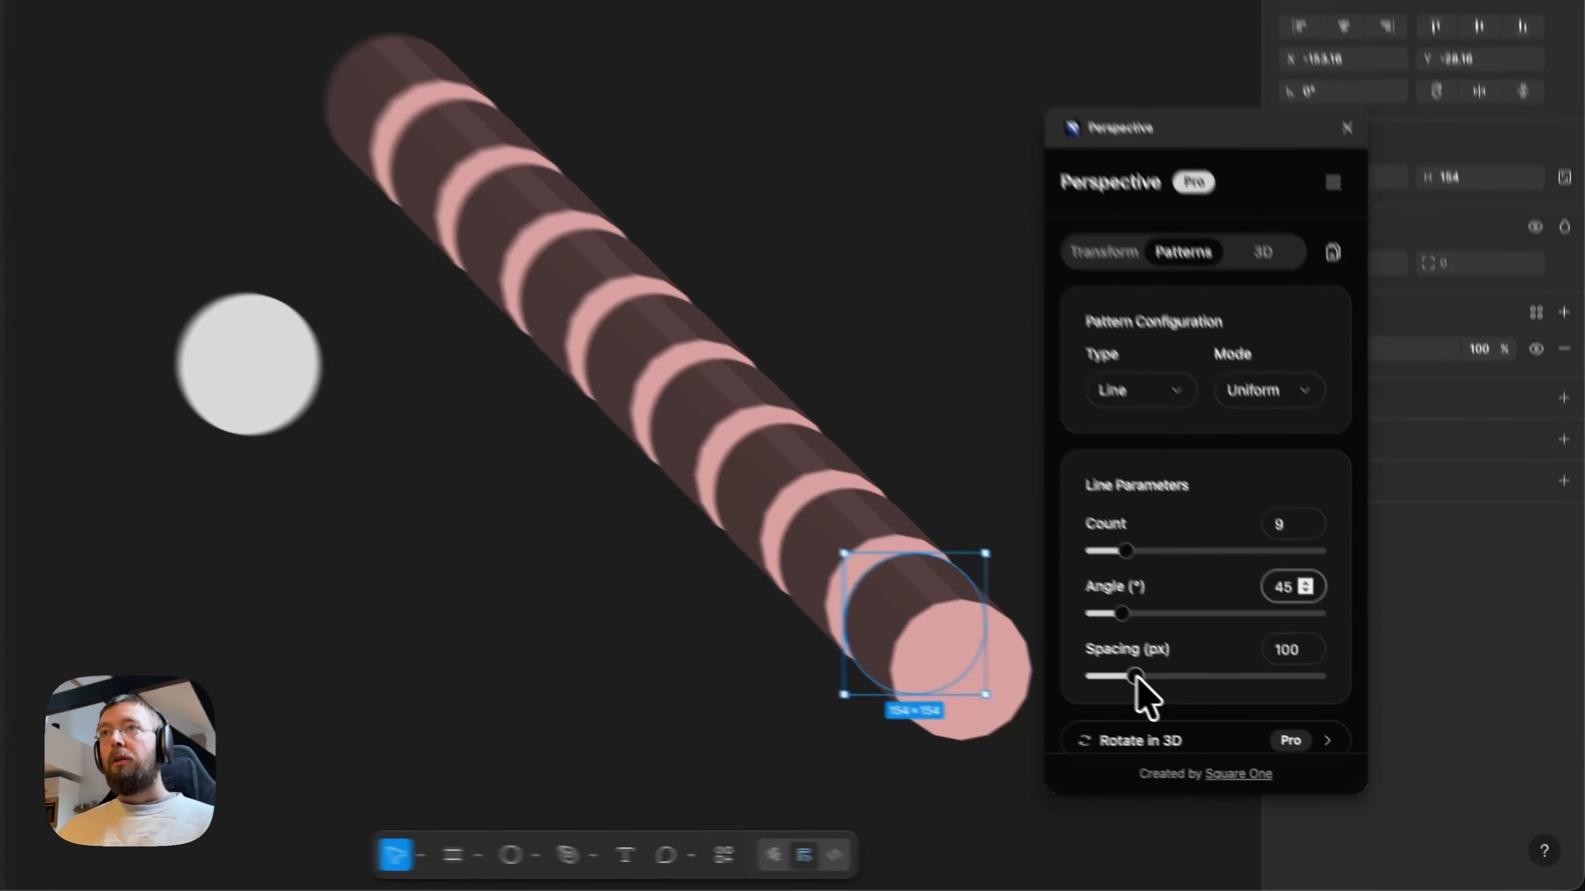
left_click_drag(1135, 676, 1111, 646)
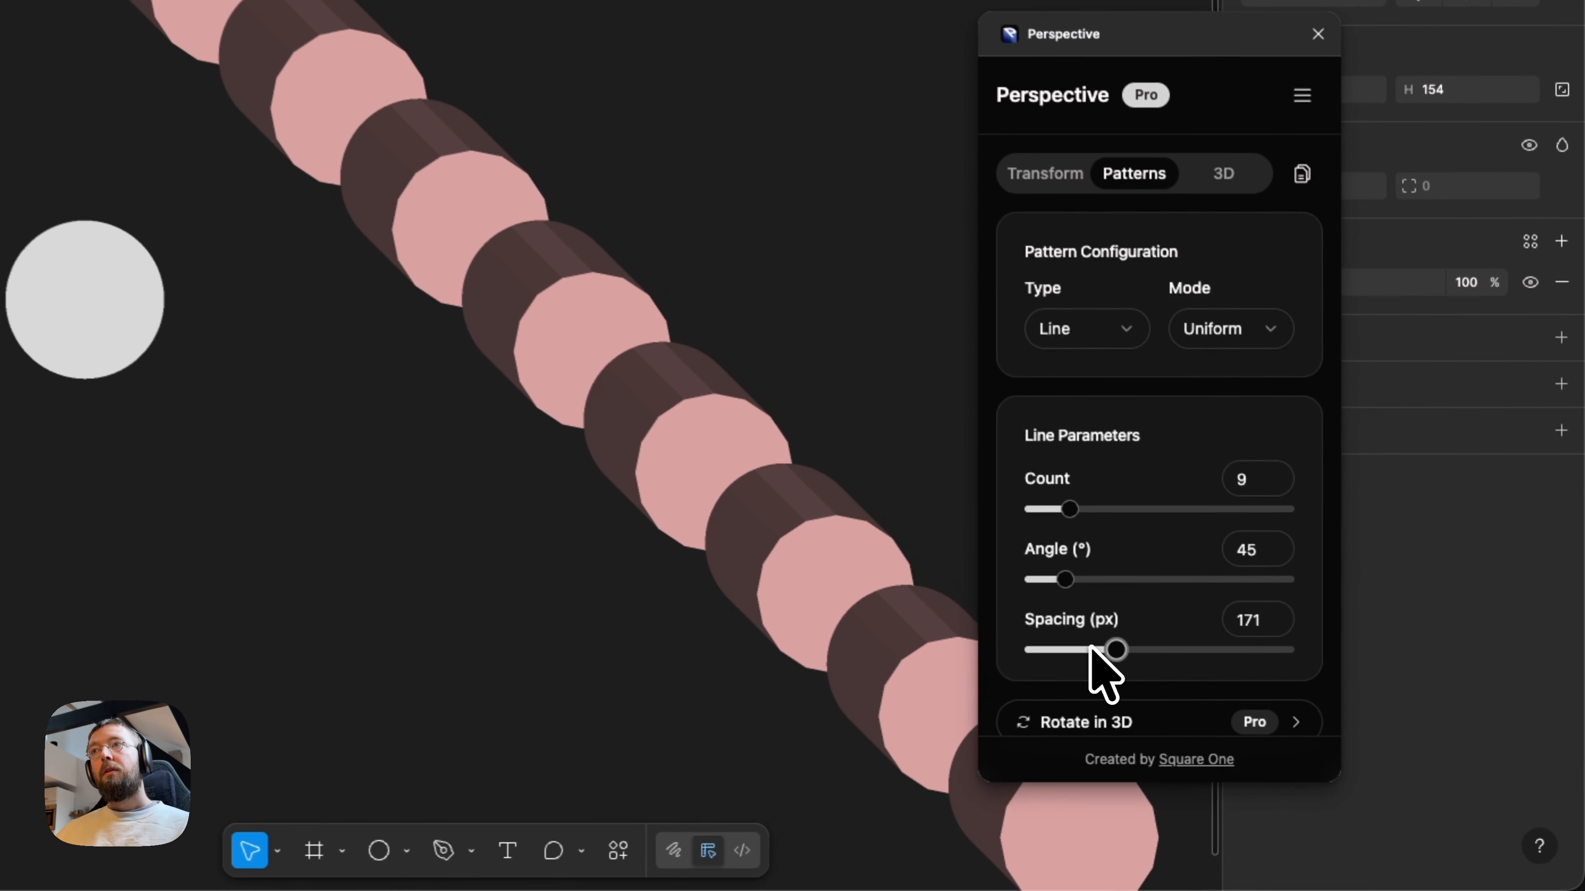
left_click_drag(1241, 716, 1226, 715)
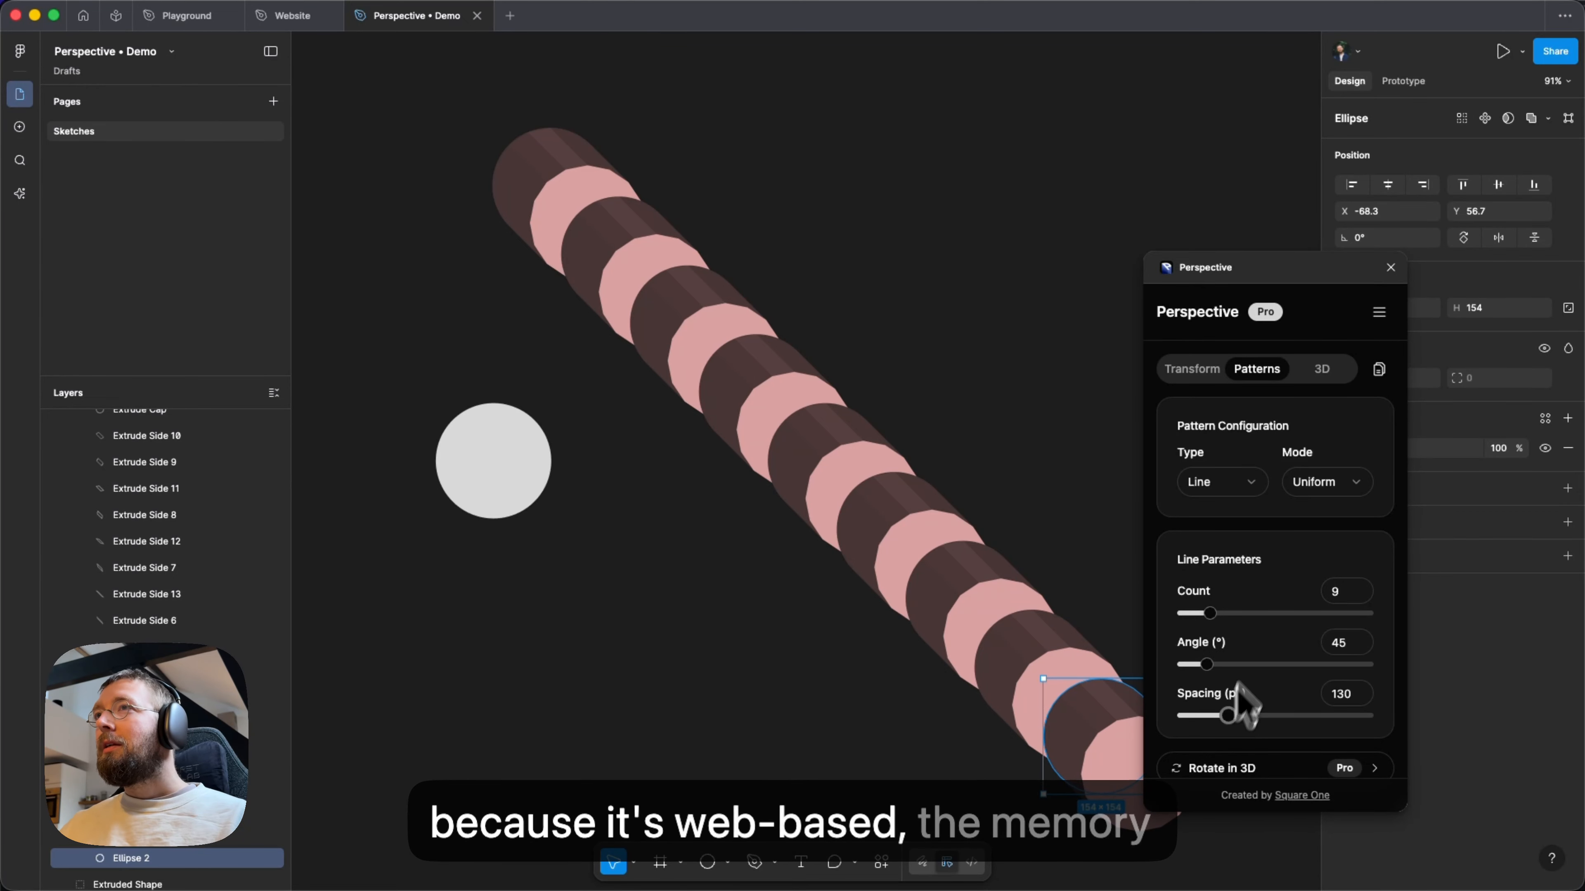
scroll(1292, 584, "down", 2)
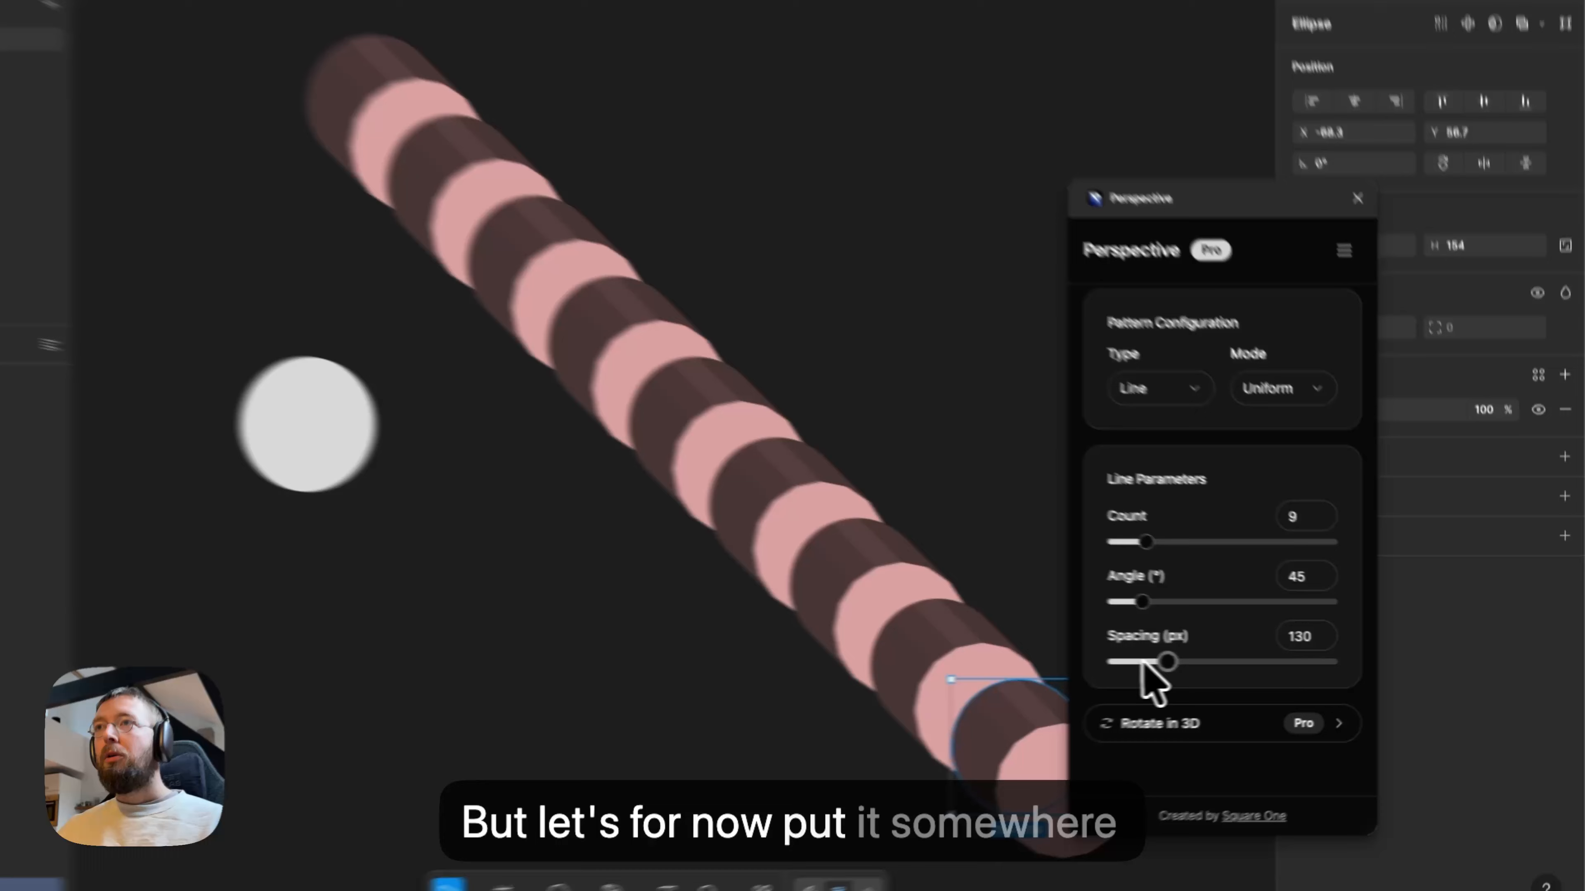
left_click_drag(1228, 663, 1207, 662)
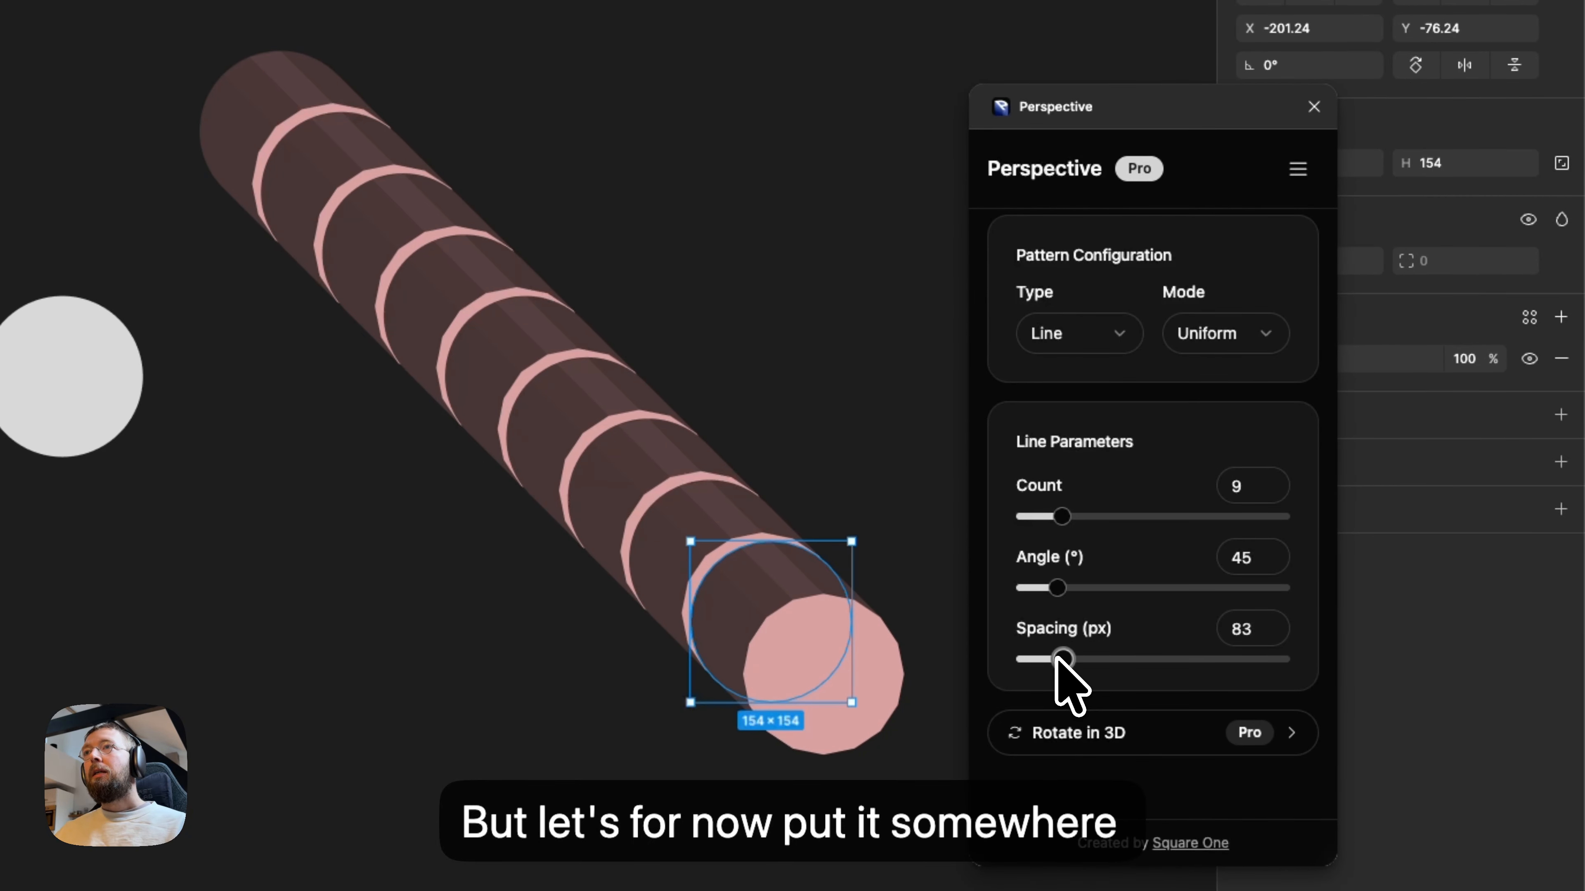
left_click_drag(1075, 661, 1068, 660)
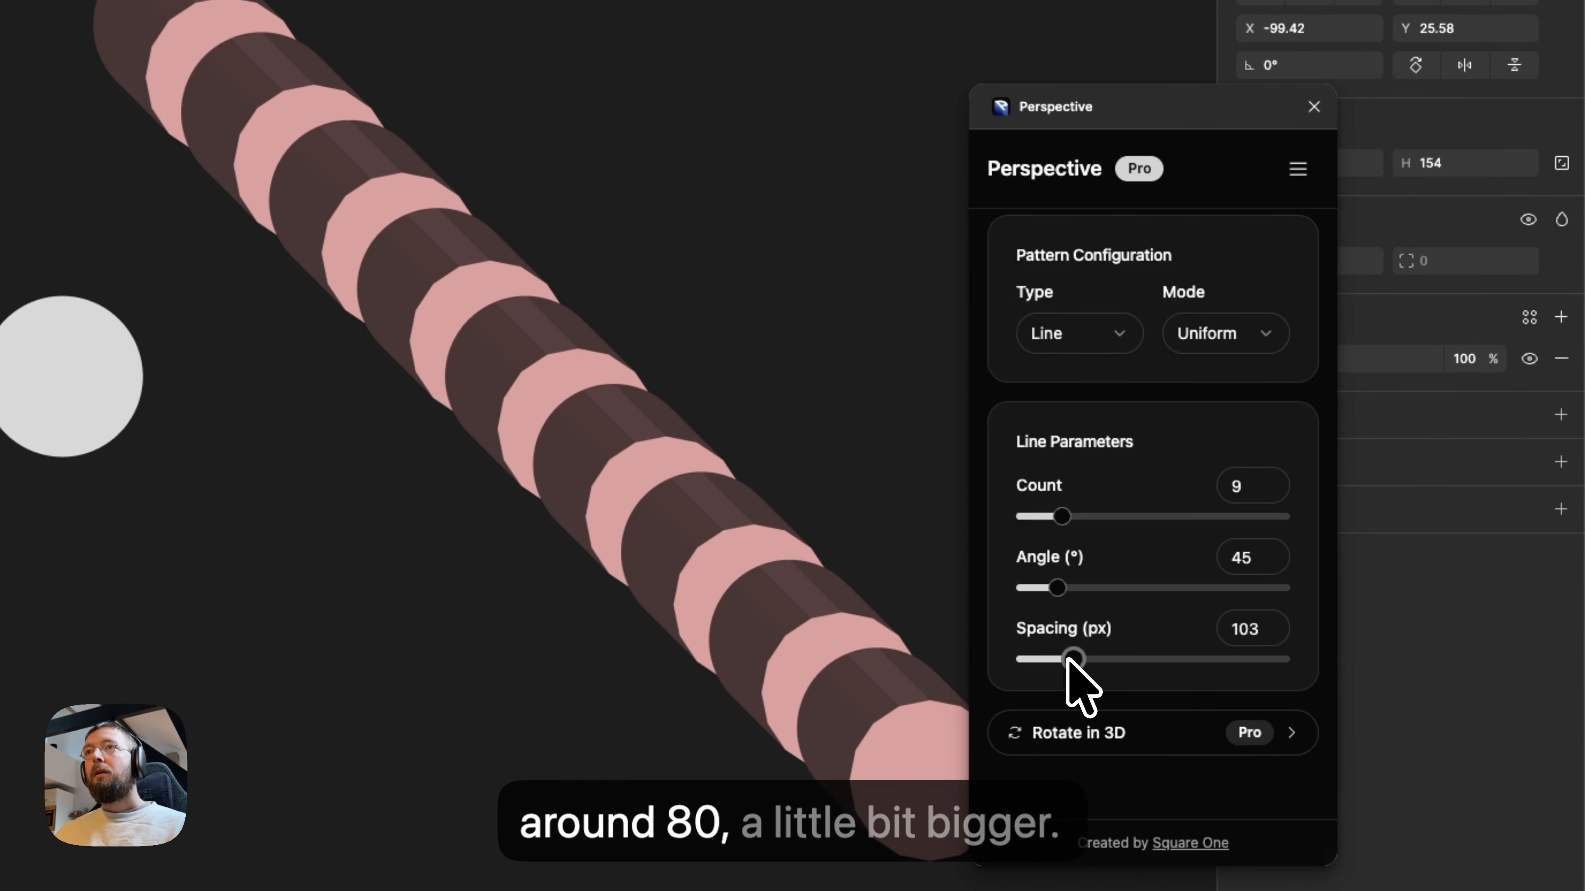
scroll(1194, 372, "up", 2)
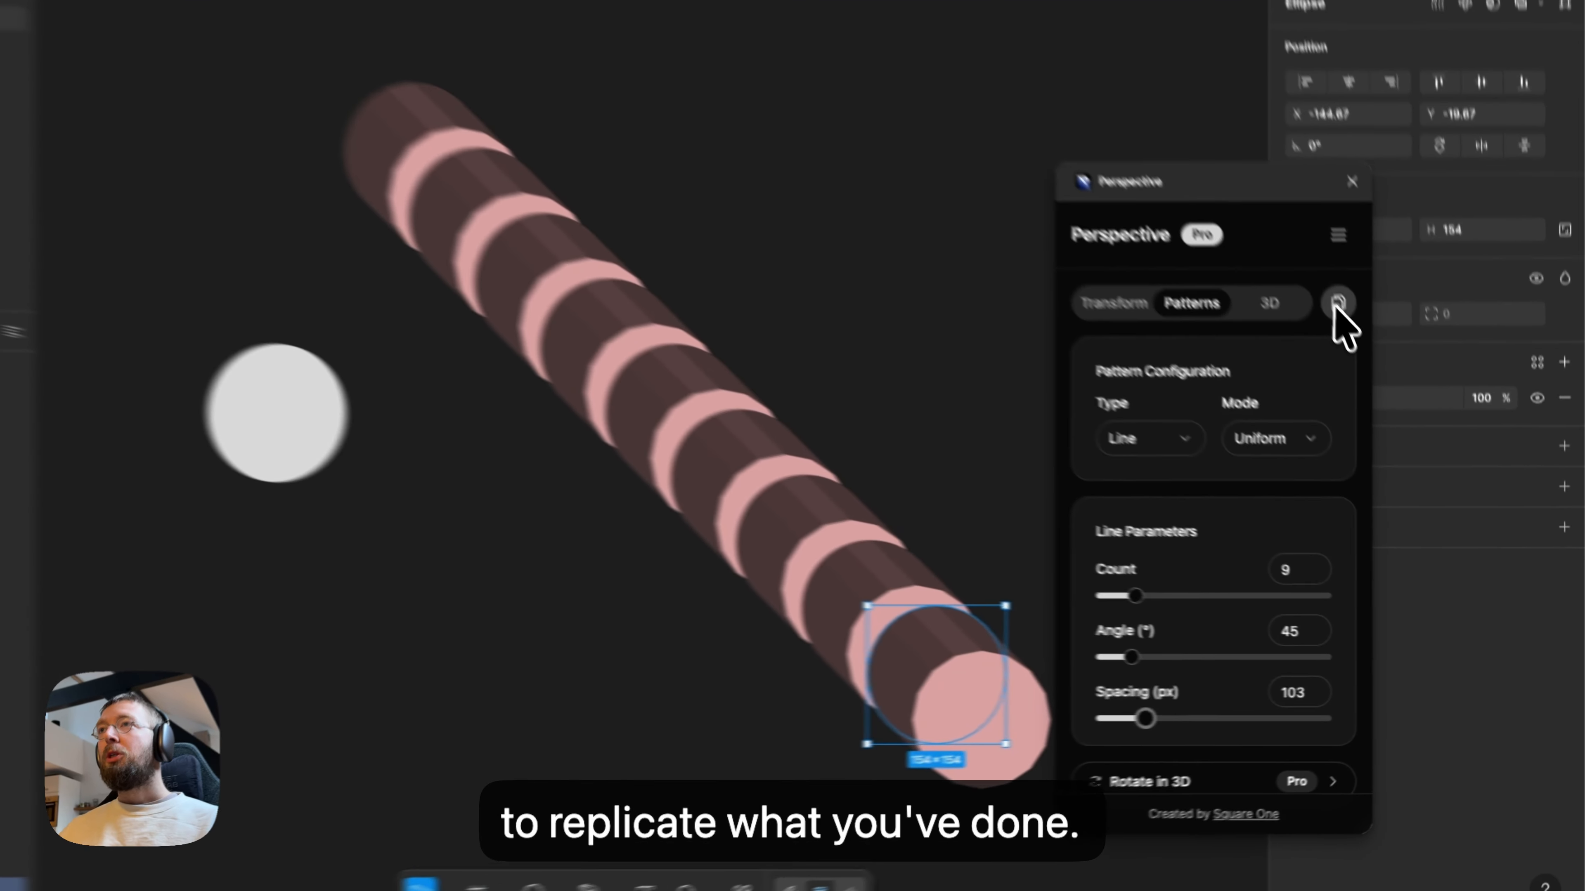
Store the current pattern and extrude settings as the preset '3D Line'
left_click(1379, 369)
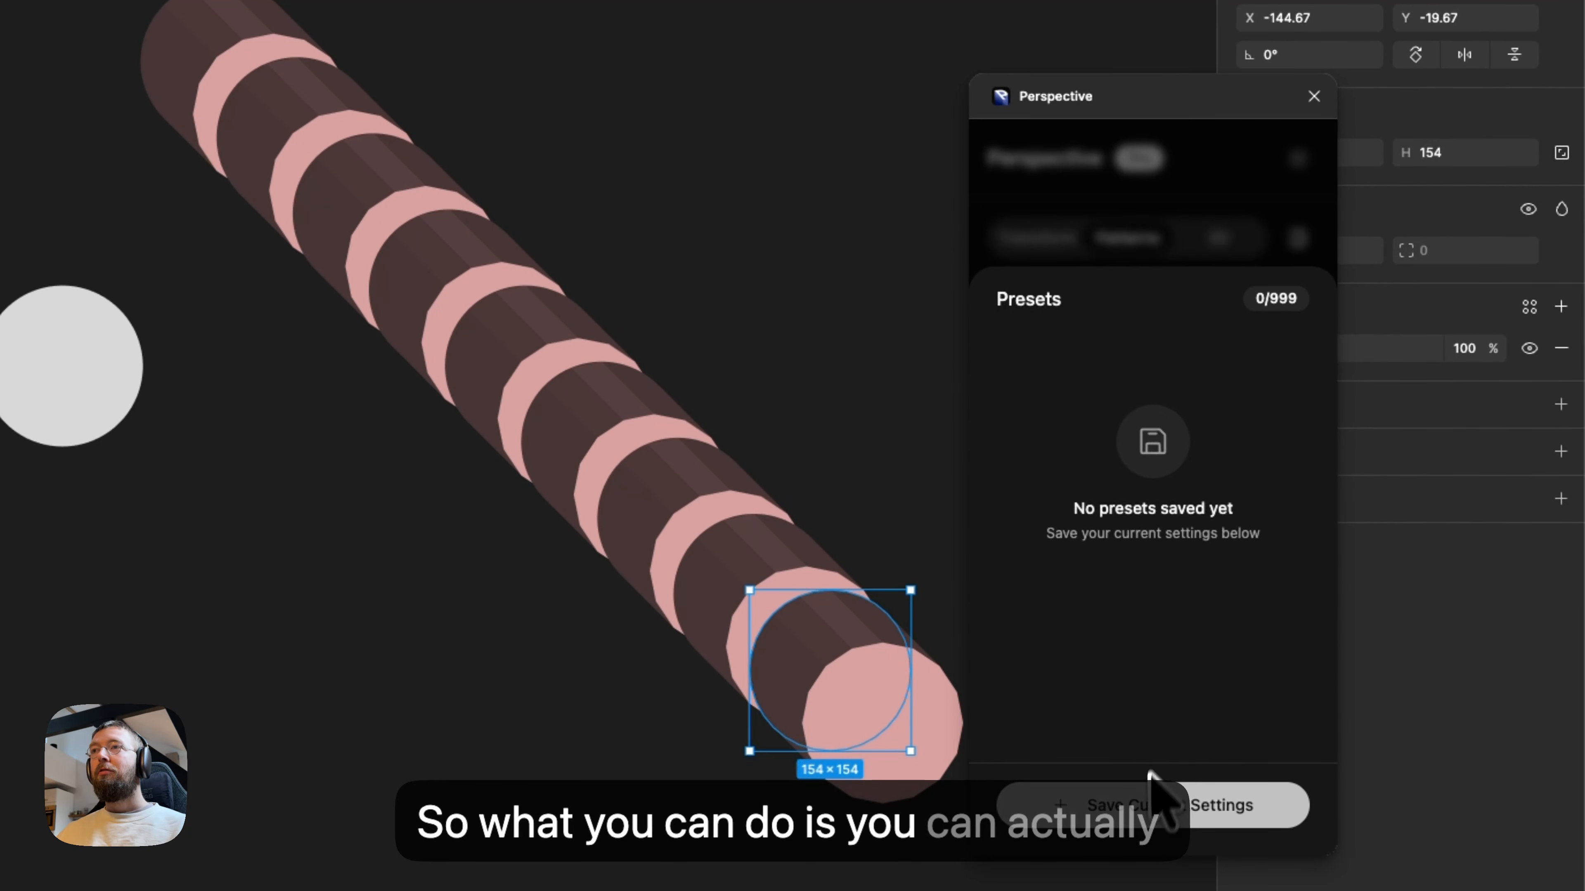
left_click(1150, 805)
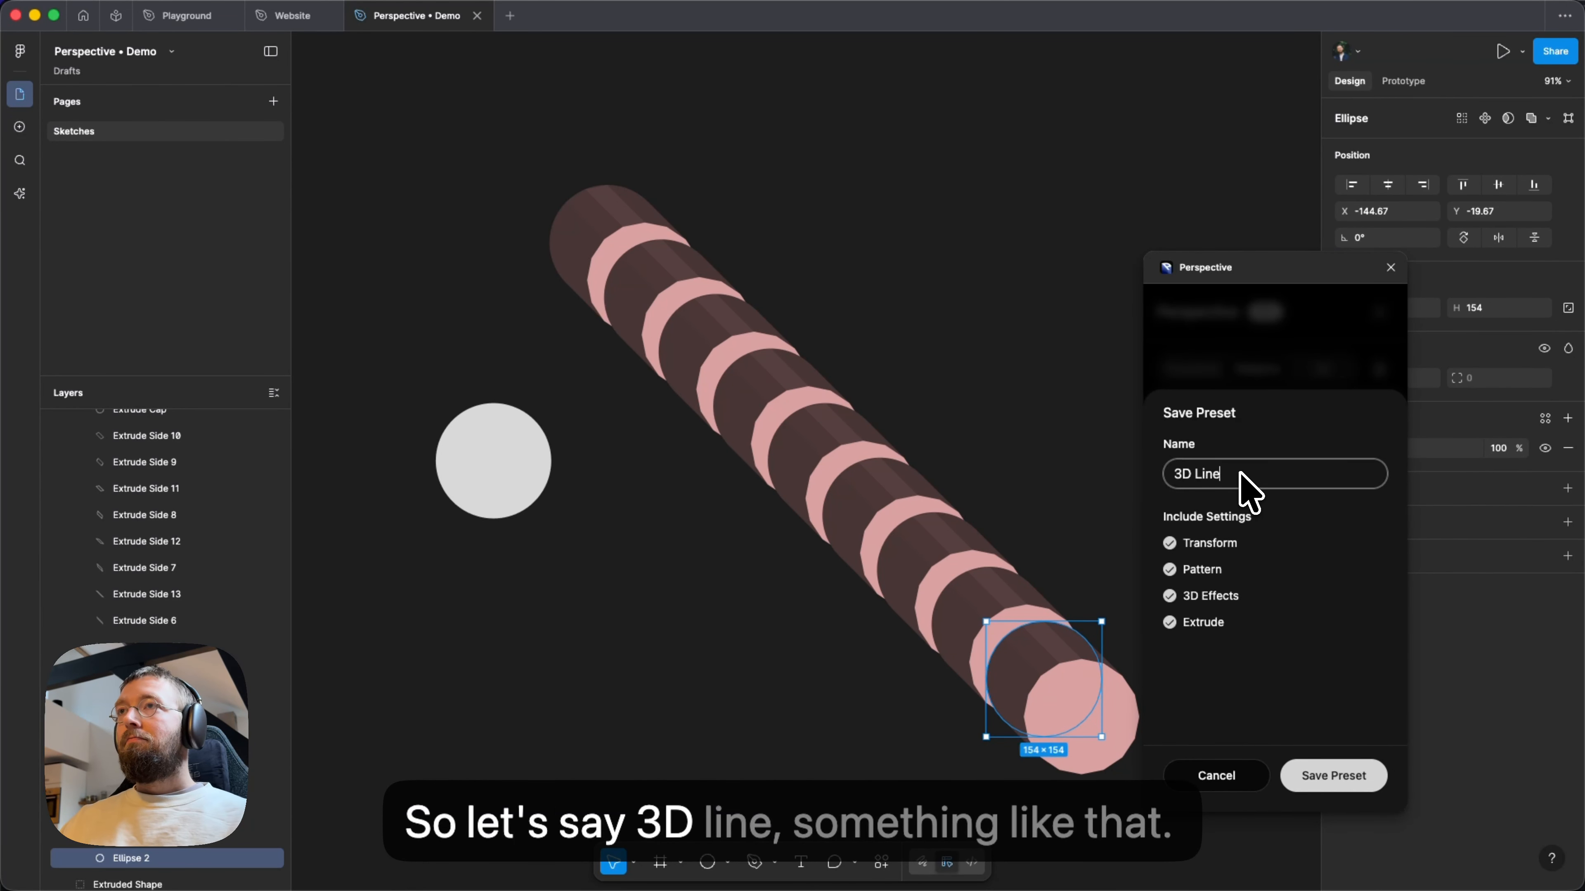
left_click(1316, 777)
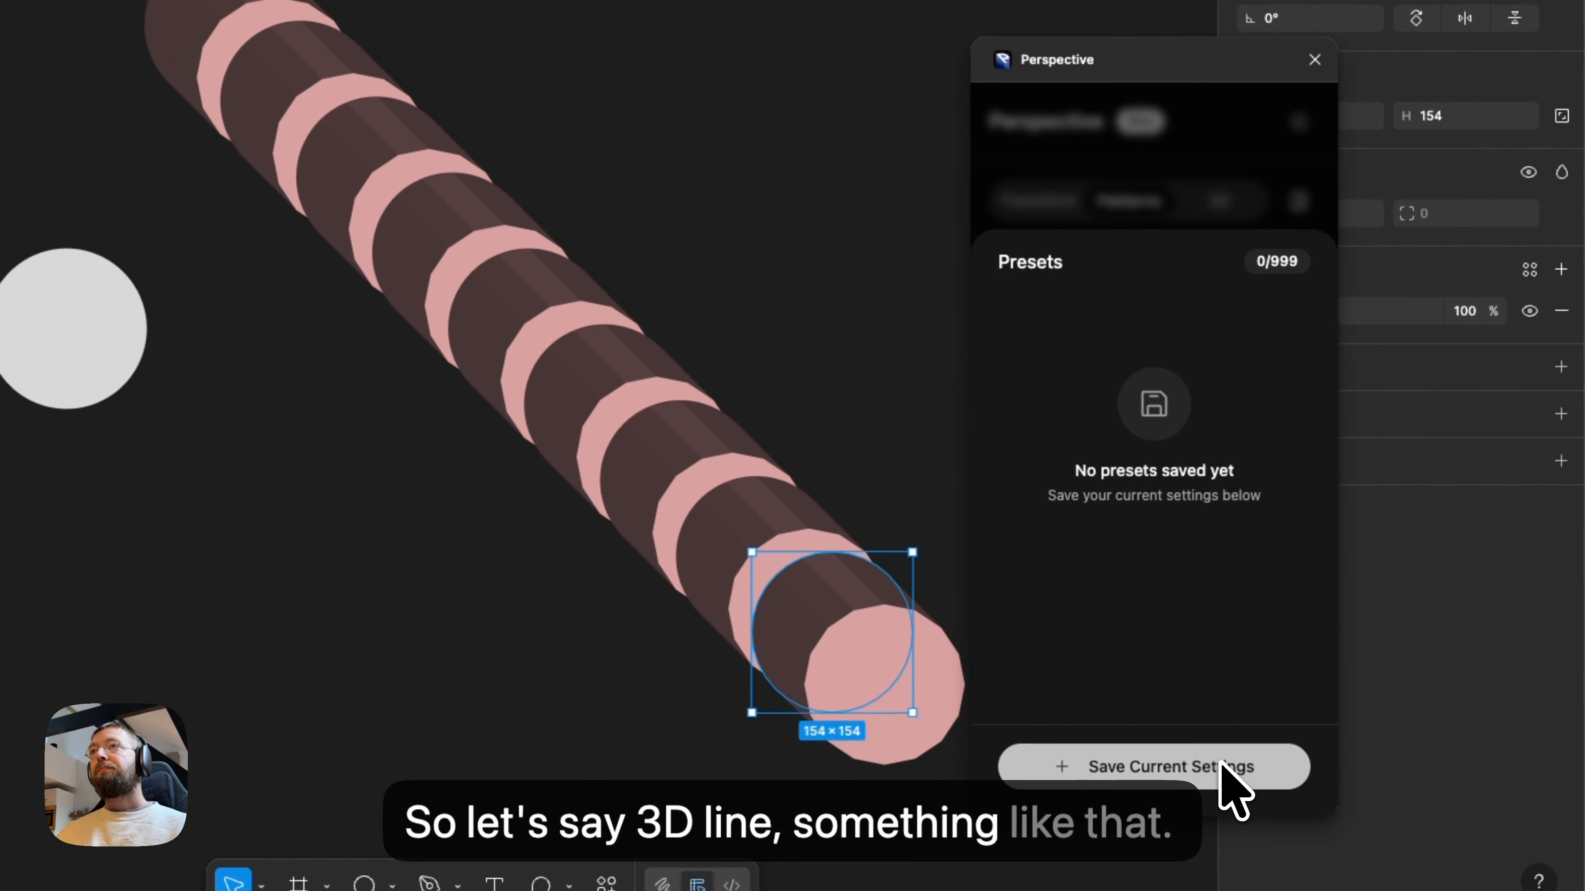